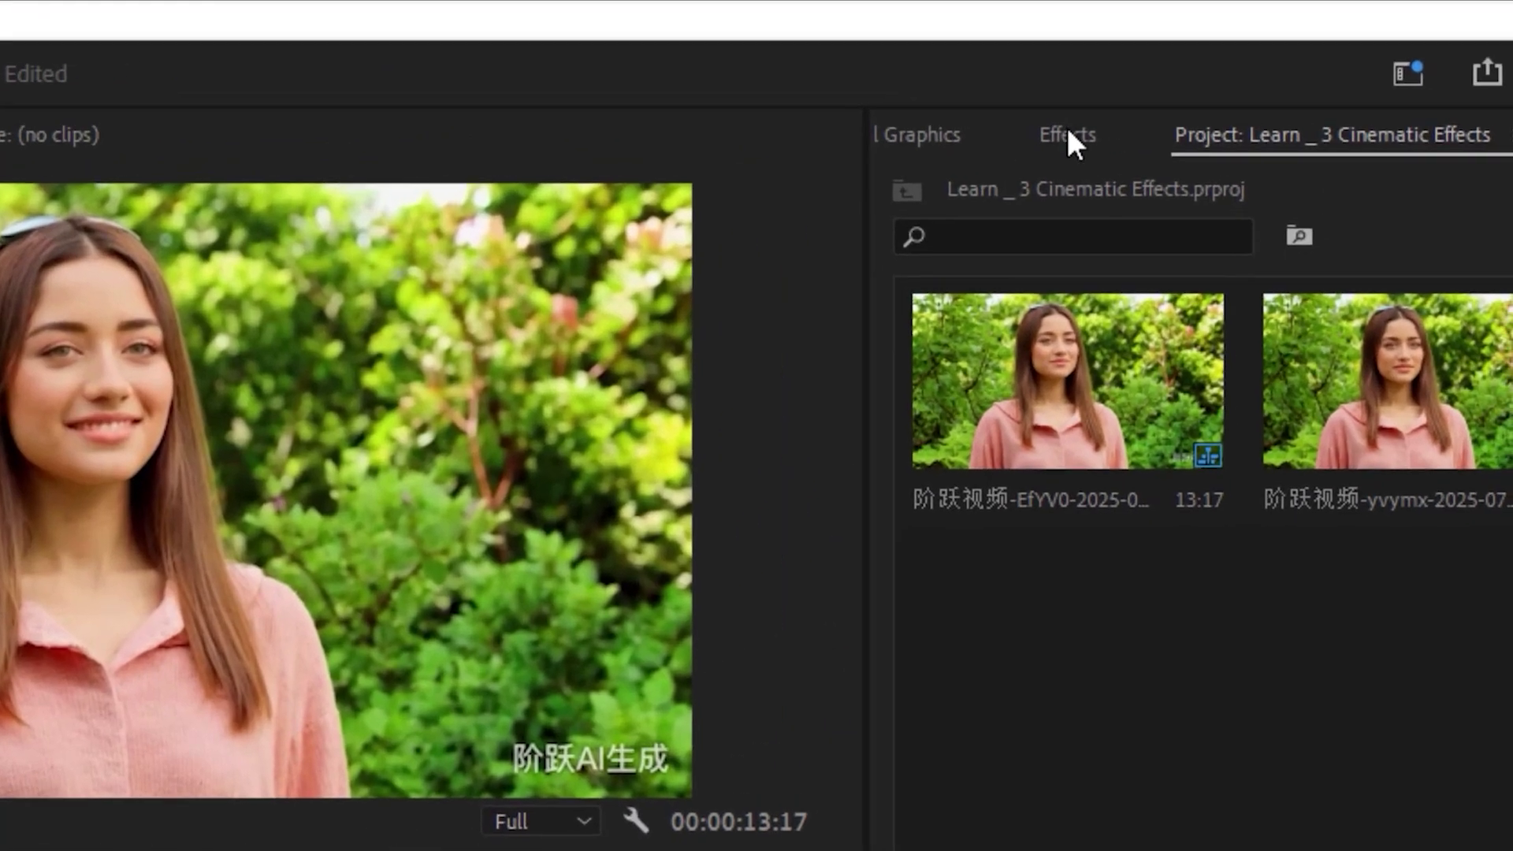
Search 'blur' in Effects and apply Gaussian Blur to the woman's clip on V1.
left_click(1361, 63)
left_click(1367, 85)
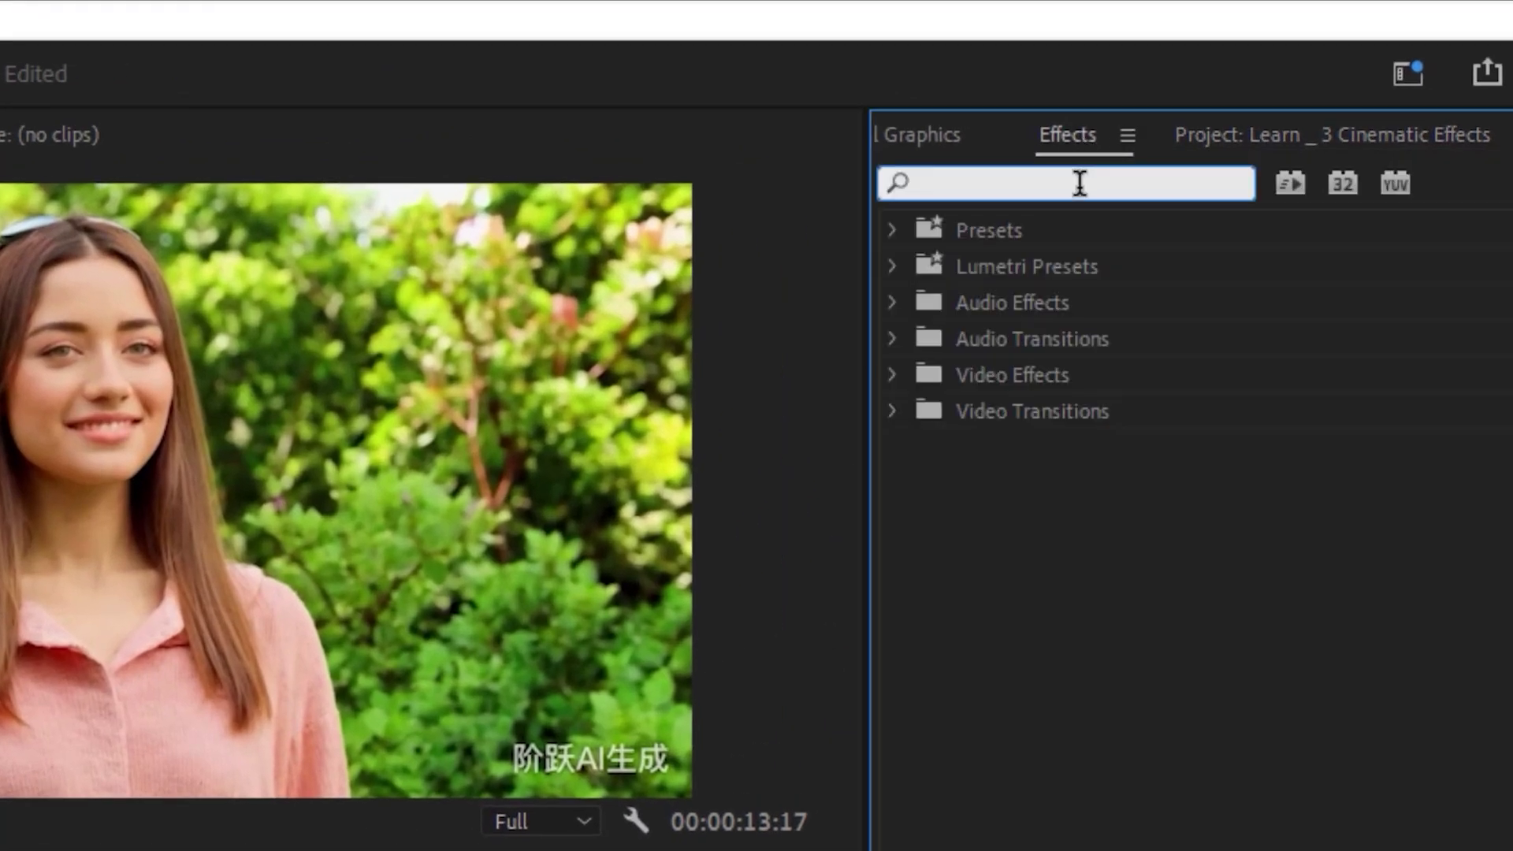
type("blur")
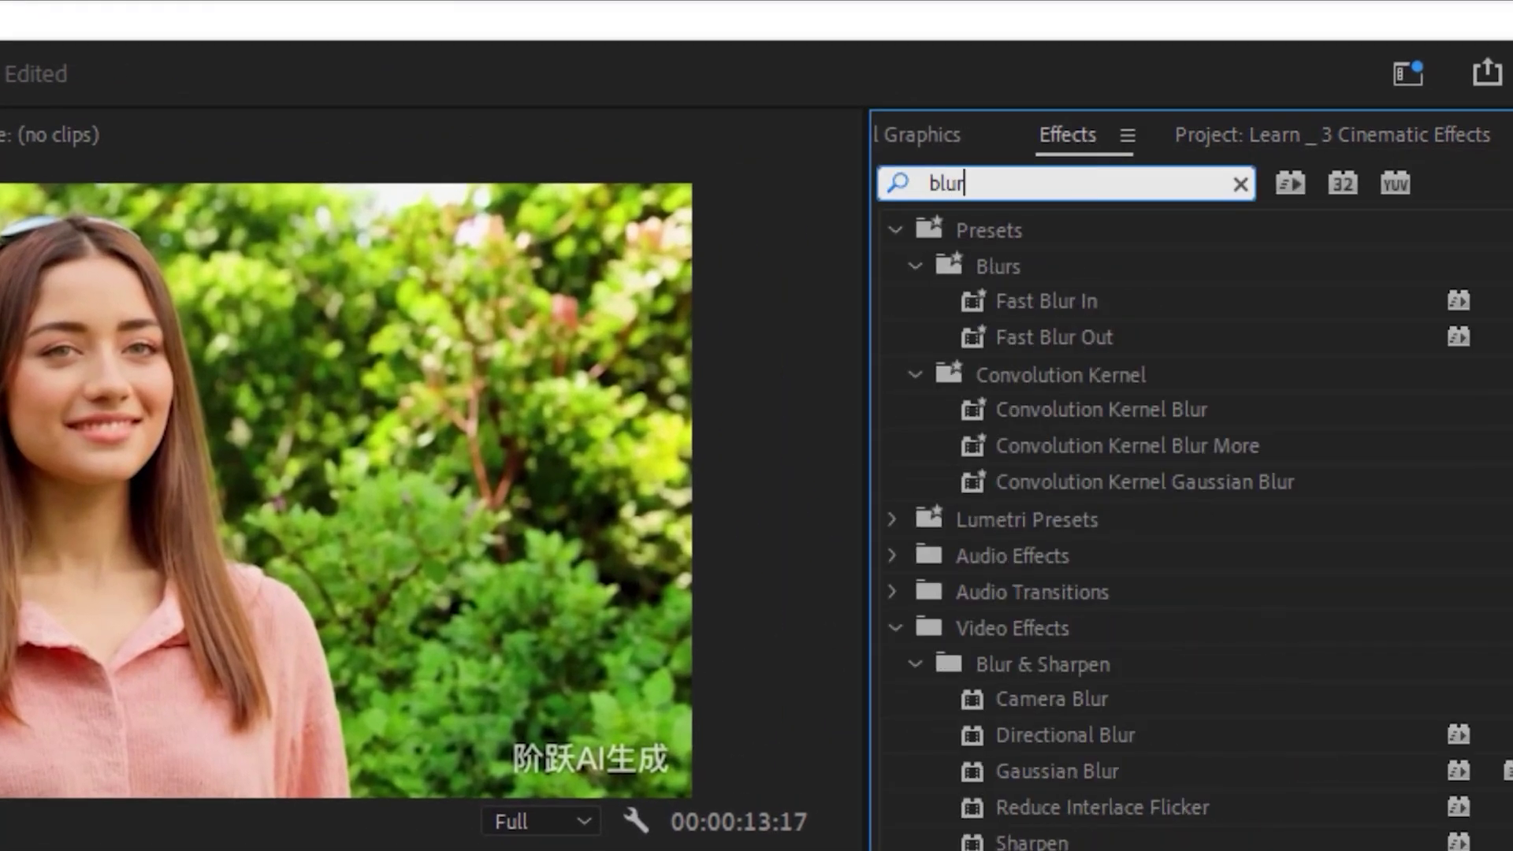
left_click(1012, 778)
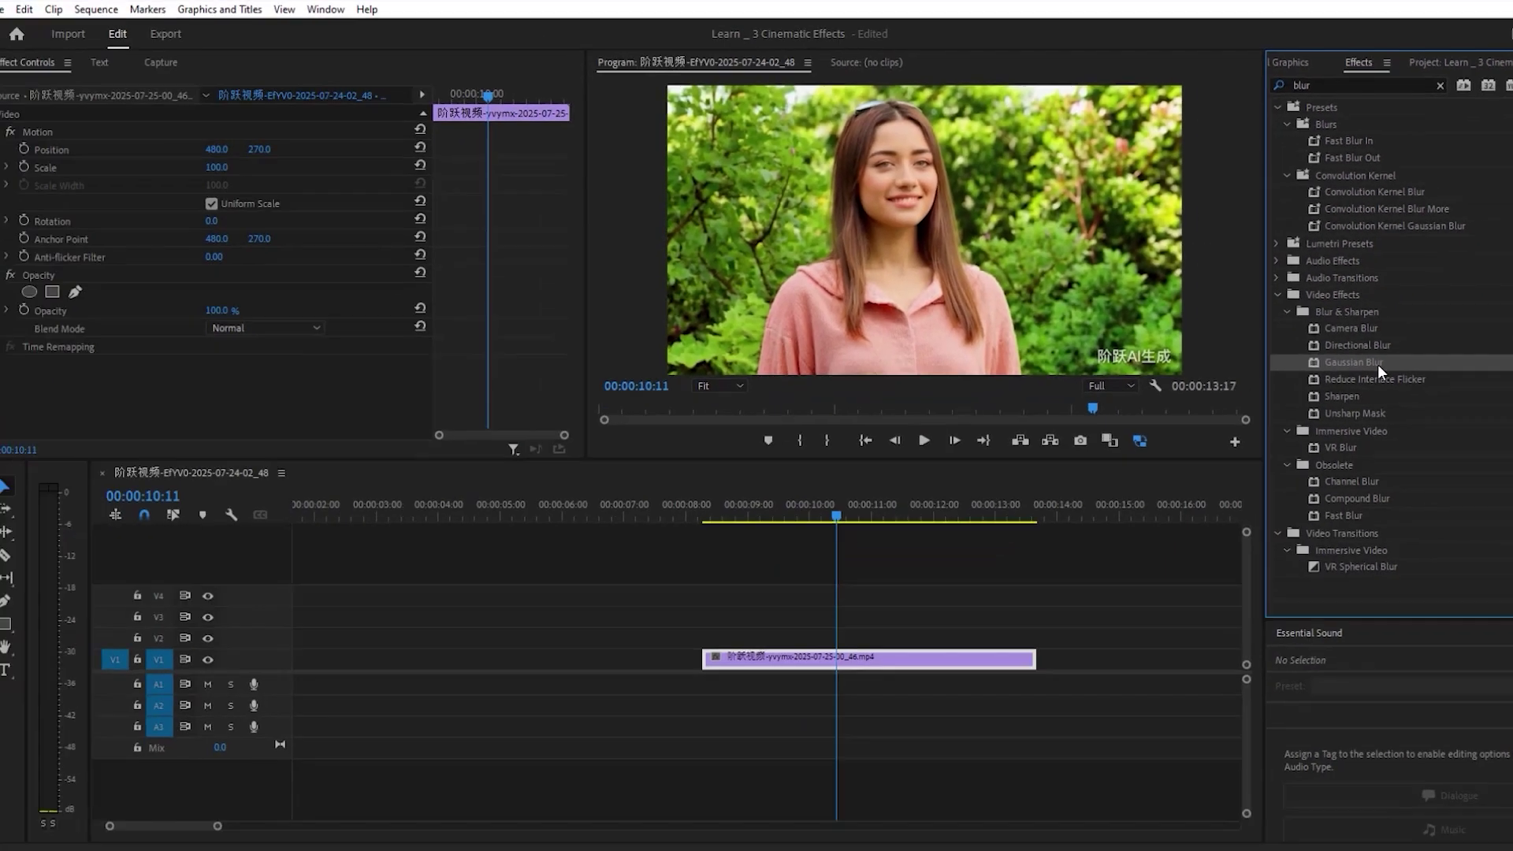
left_click_drag(1119, 525, 962, 654)
Raise Gaussian Blur's Blurriness to 33 and add an ellipse mask to it.
left_click(76, 119)
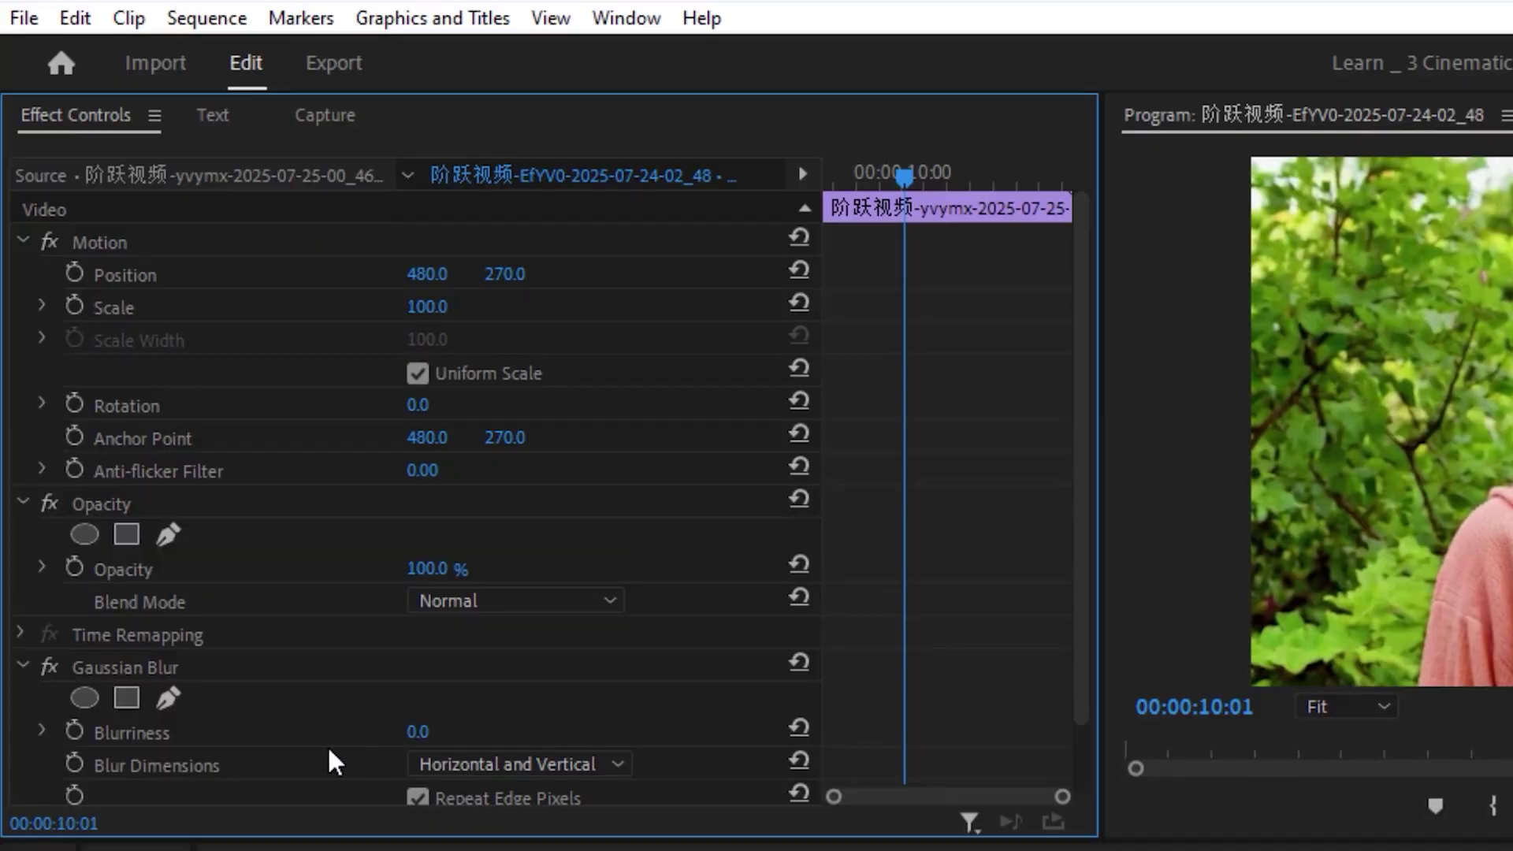
scroll(328, 745, "down", 2)
left_click(116, 593)
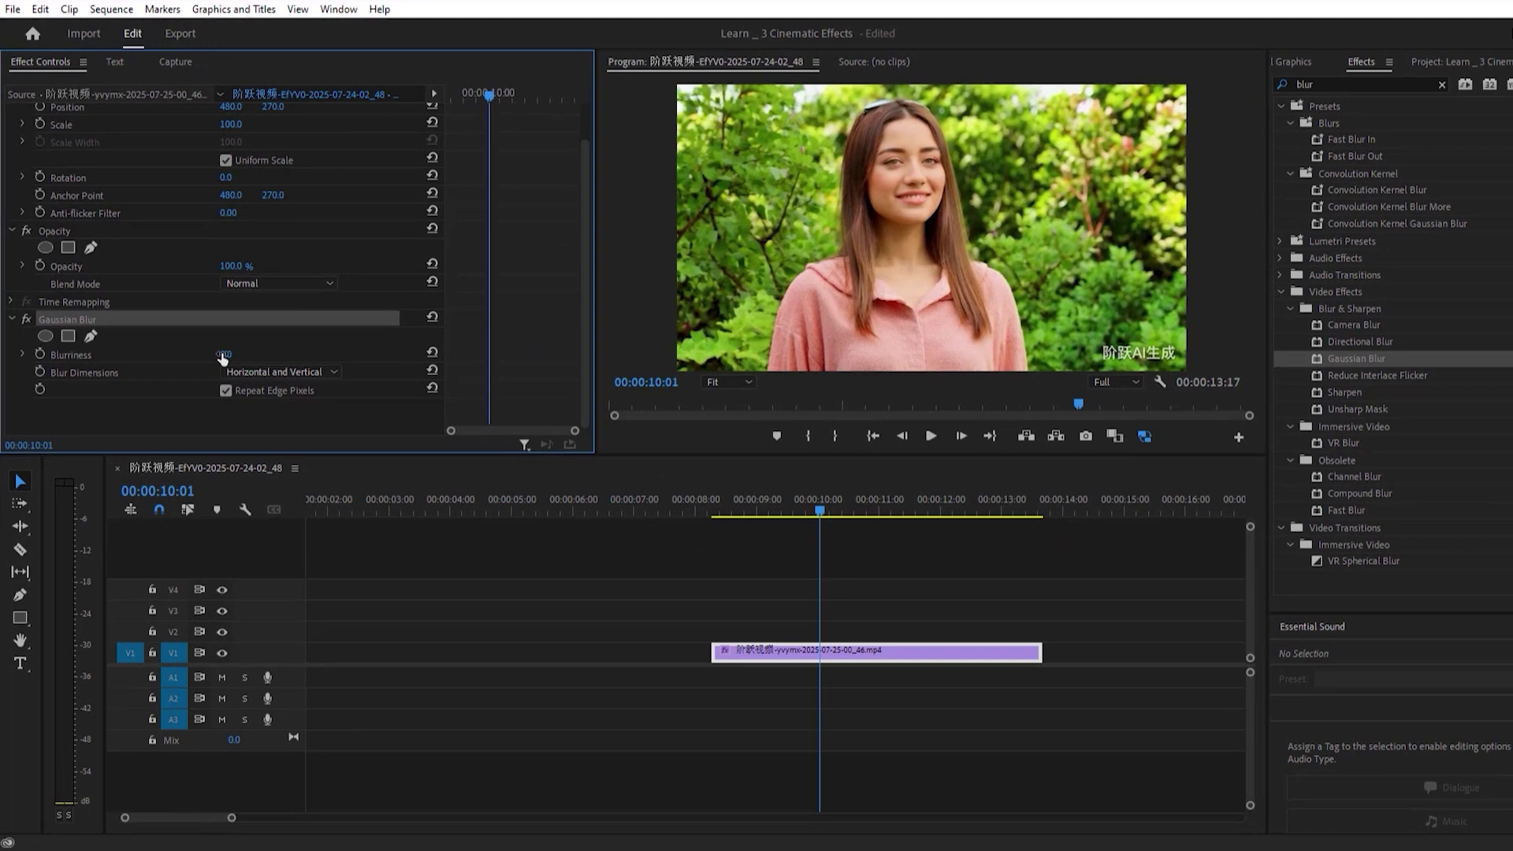
left_click_drag(223, 354, 250, 354)
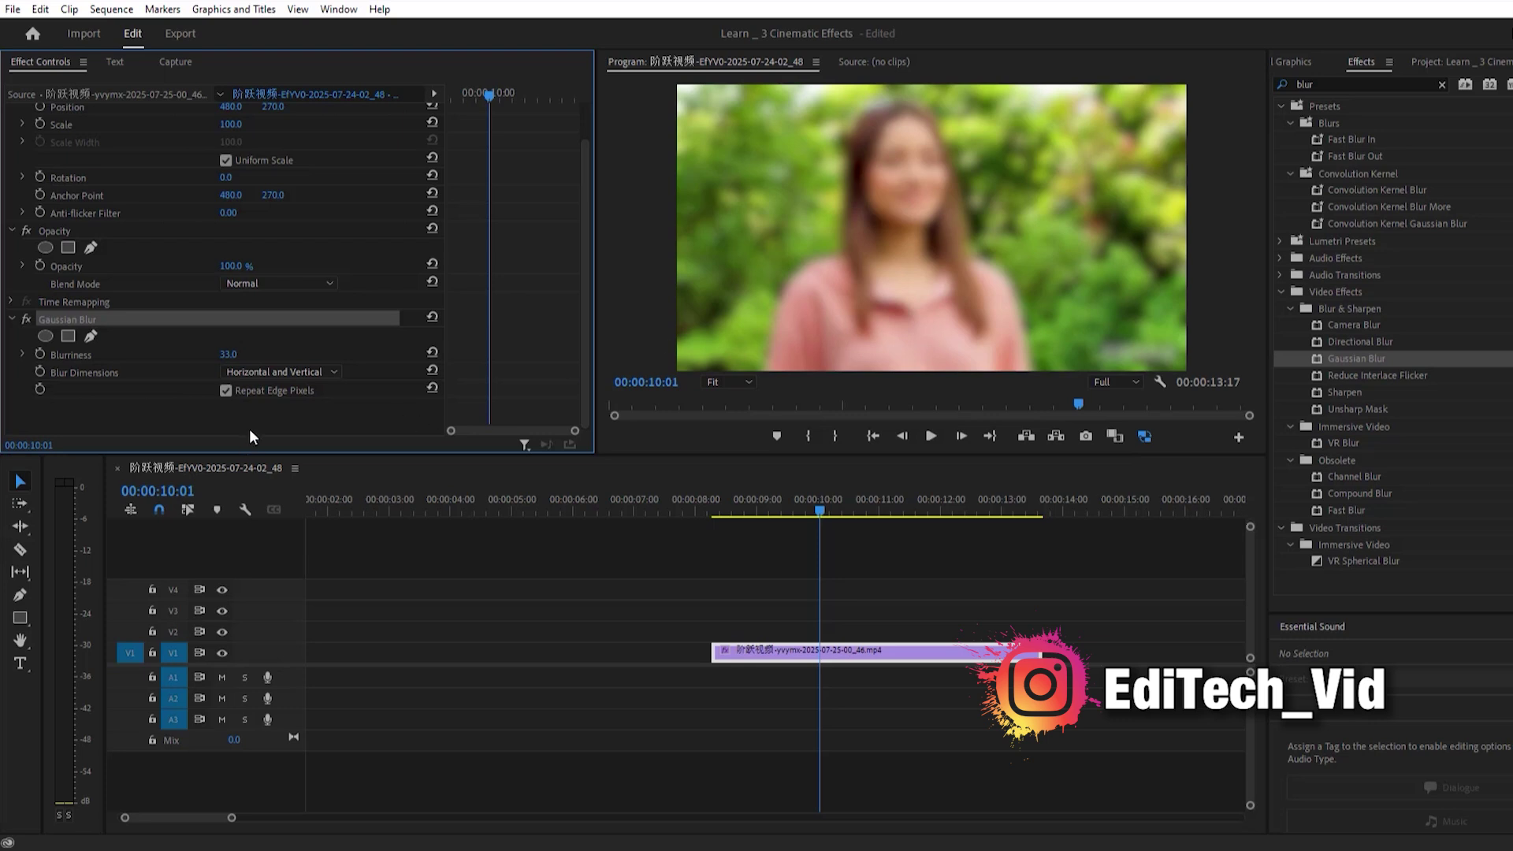
scroll(192, 375, "up", 2)
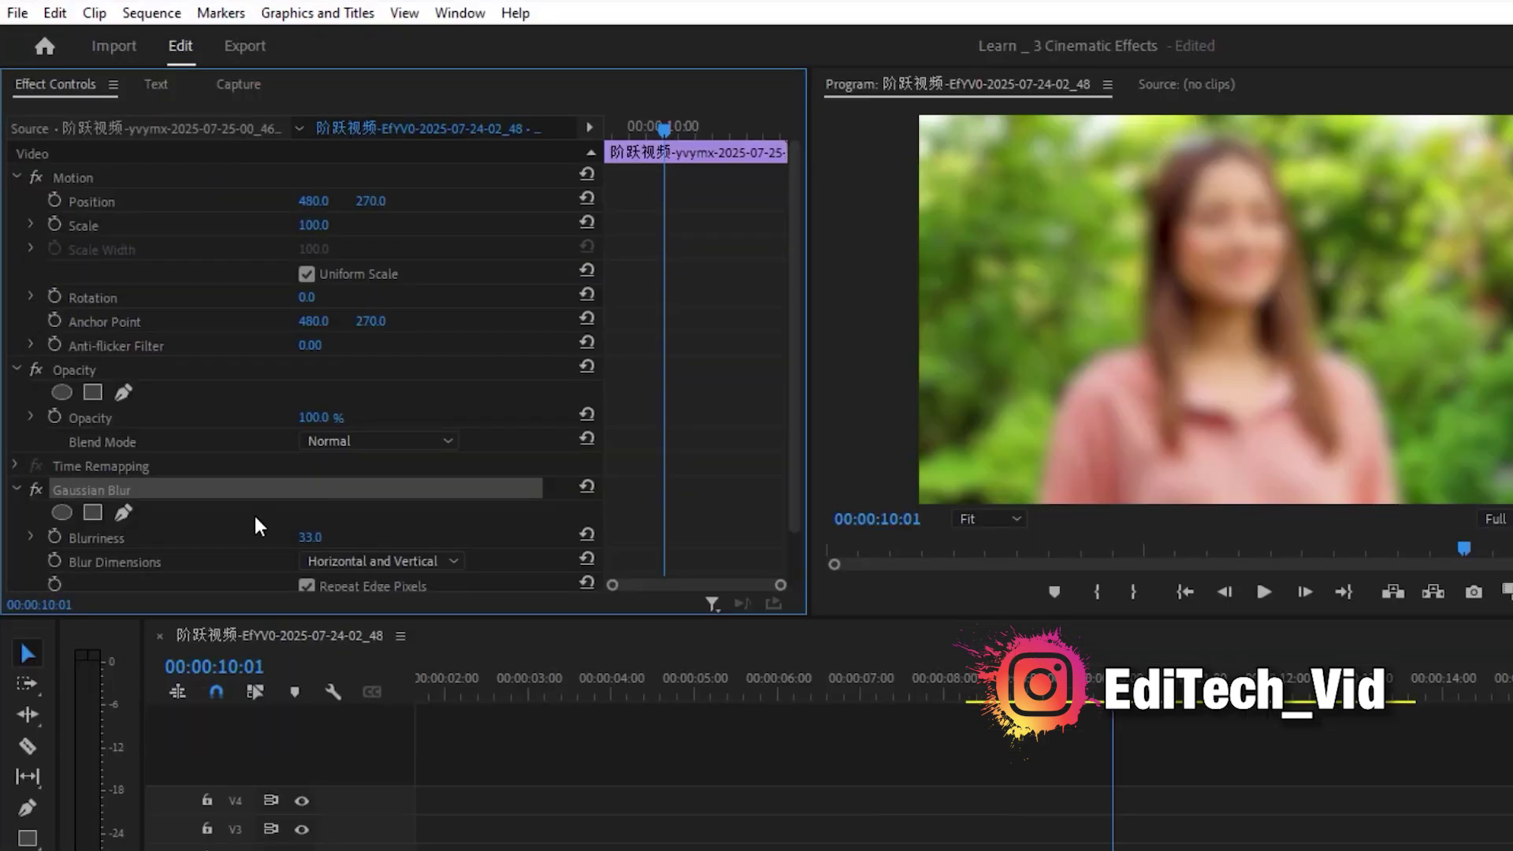
left_click(59, 513)
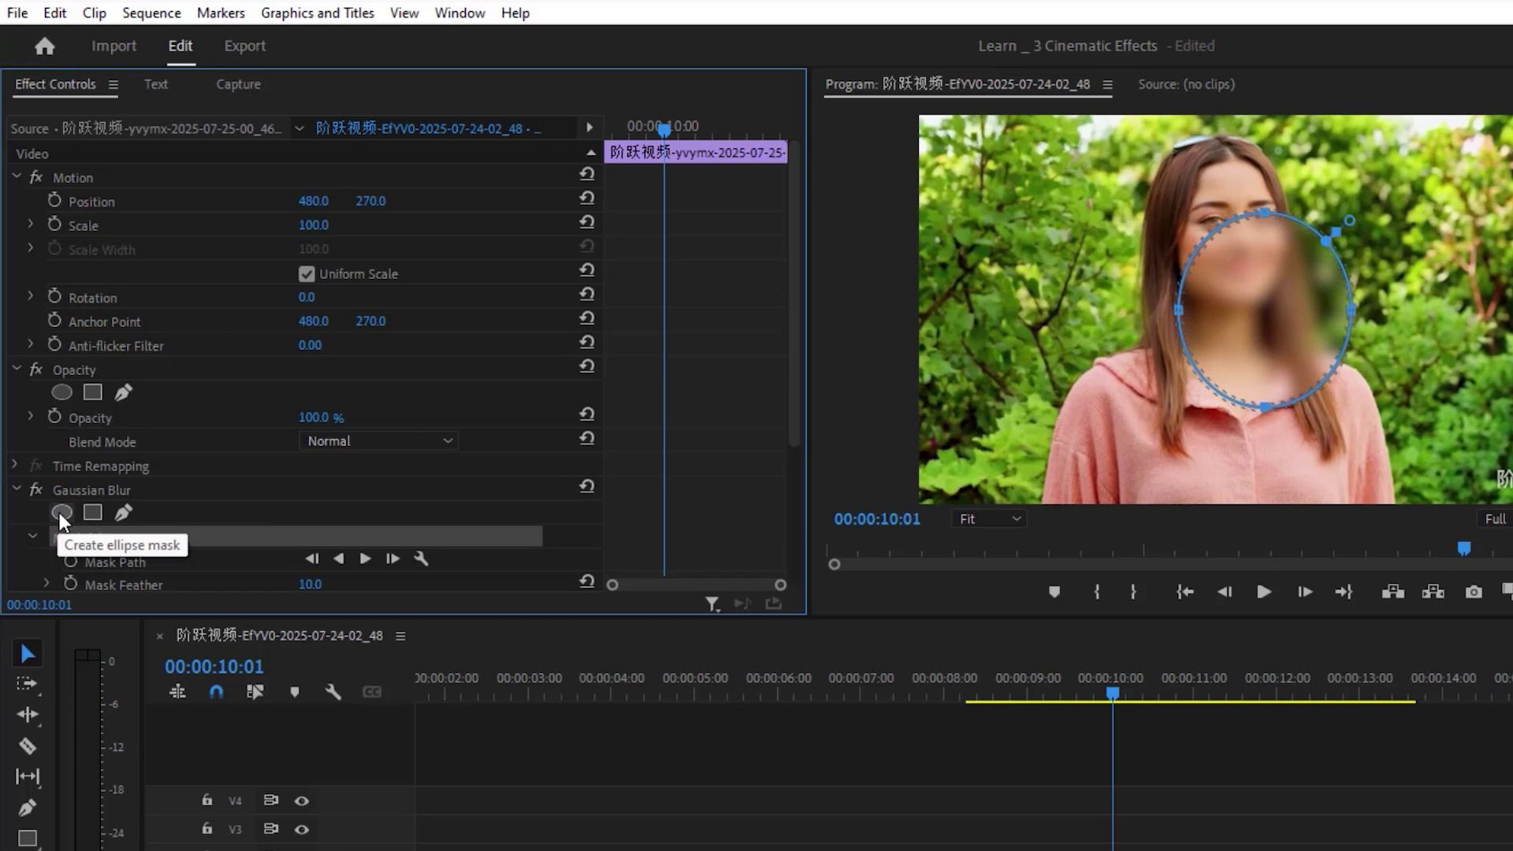
Reshape the ellipse mask into a tall oval centred over the woman's face.
left_click_drag(1254, 300, 1173, 210)
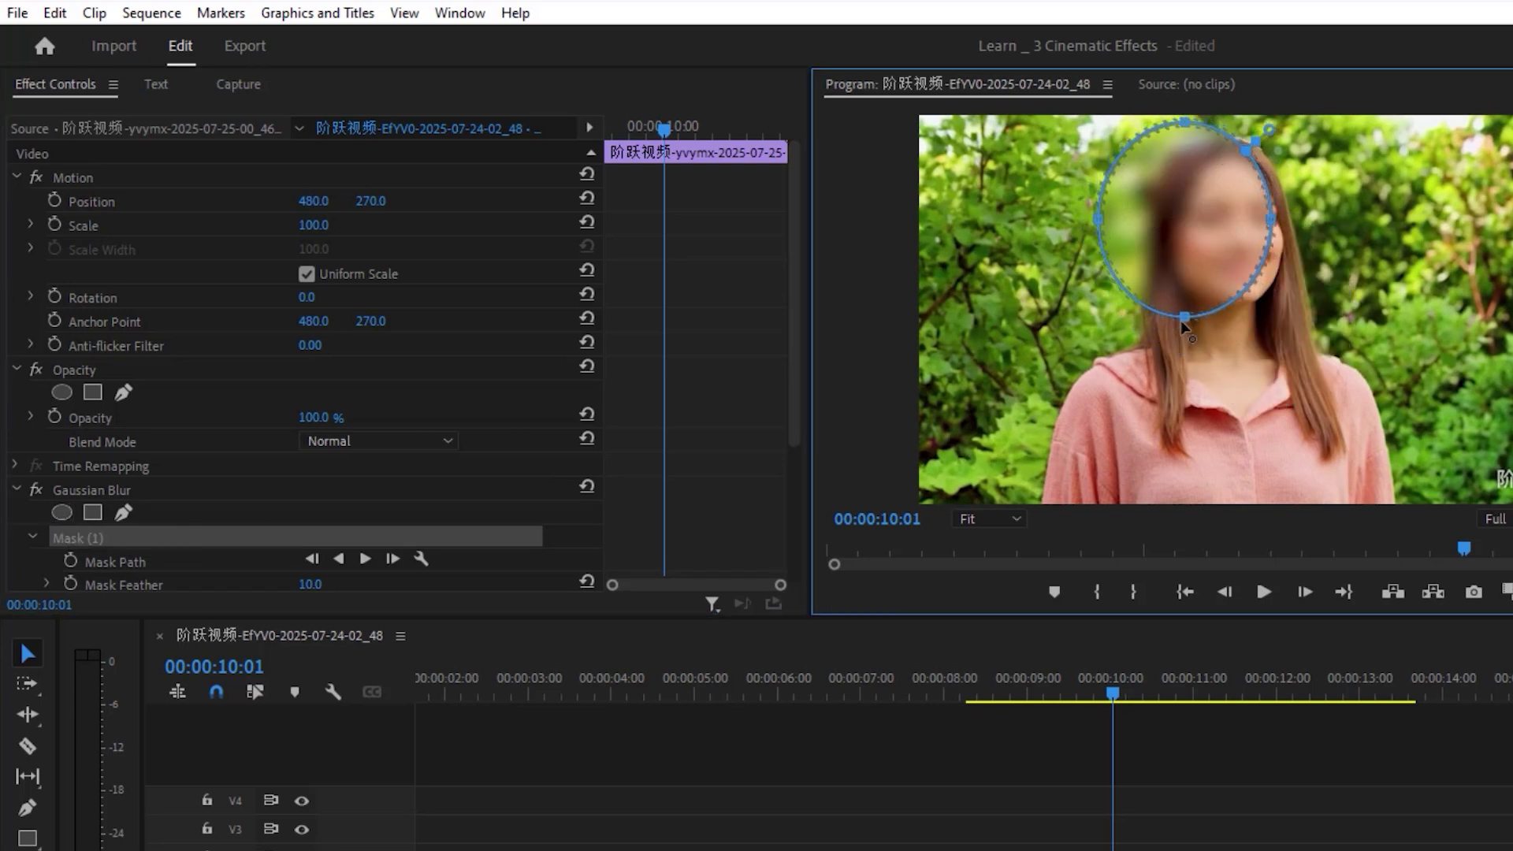
left_click_drag(1186, 319, 1187, 434)
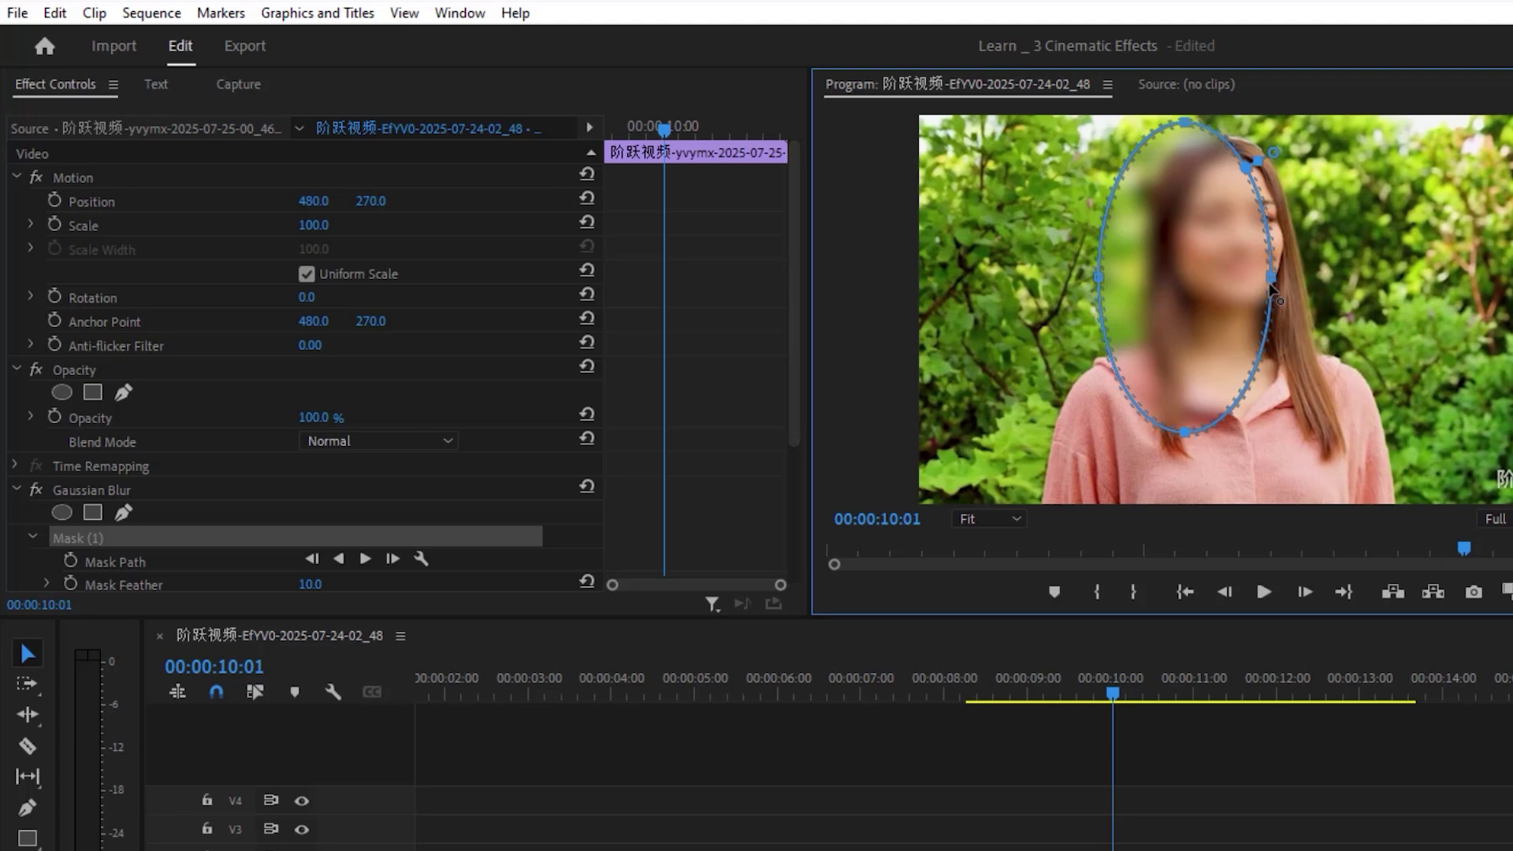
left_click_drag(1270, 278, 1345, 270)
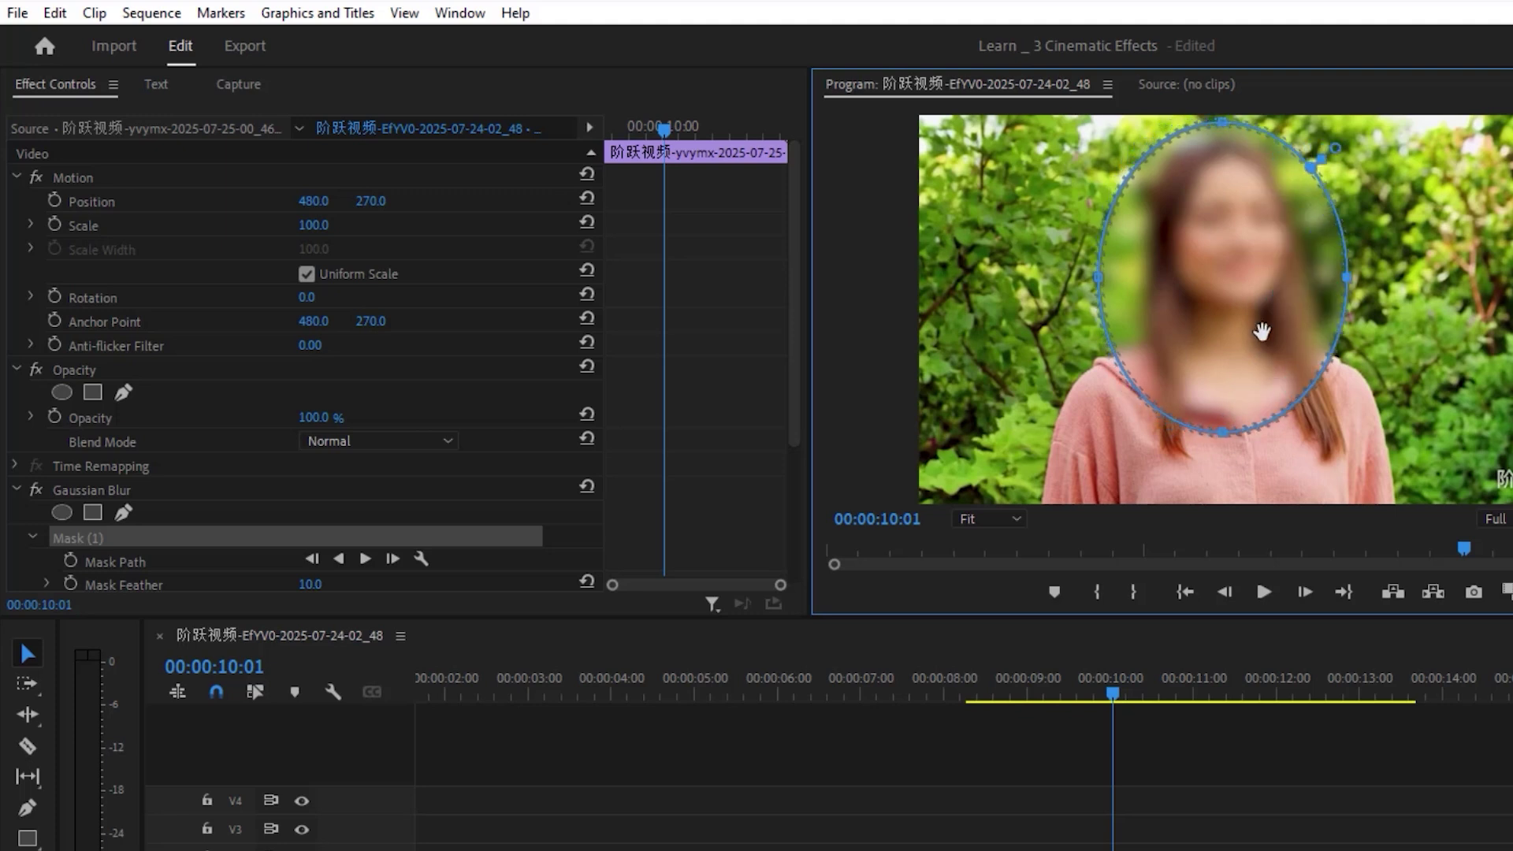
left_click_drag(1259, 303, 1263, 309)
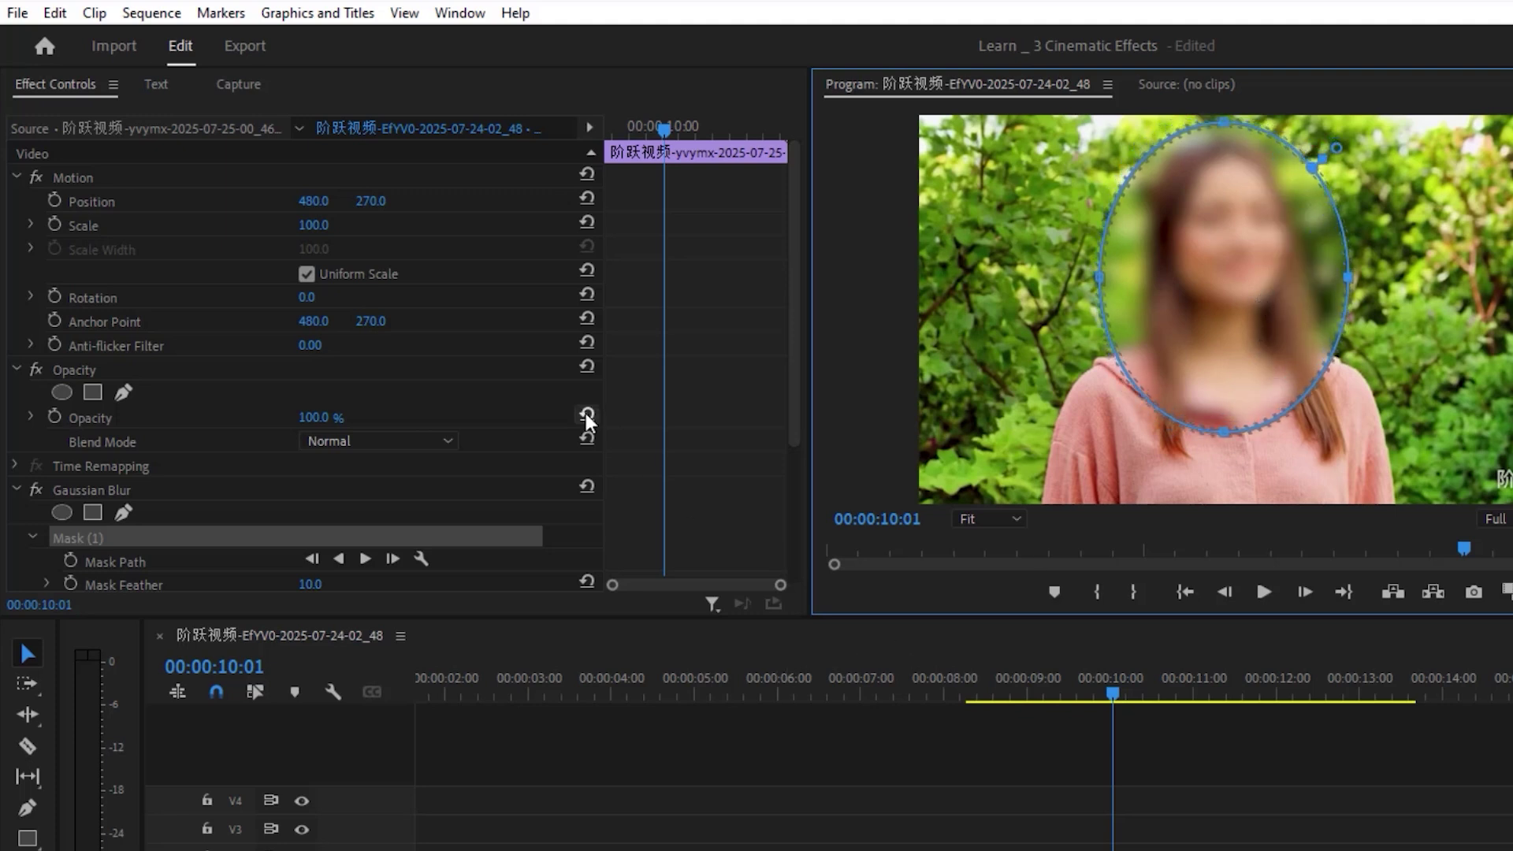
Invert the mask so only the background is blurred.
scroll(522, 399, "down", 5)
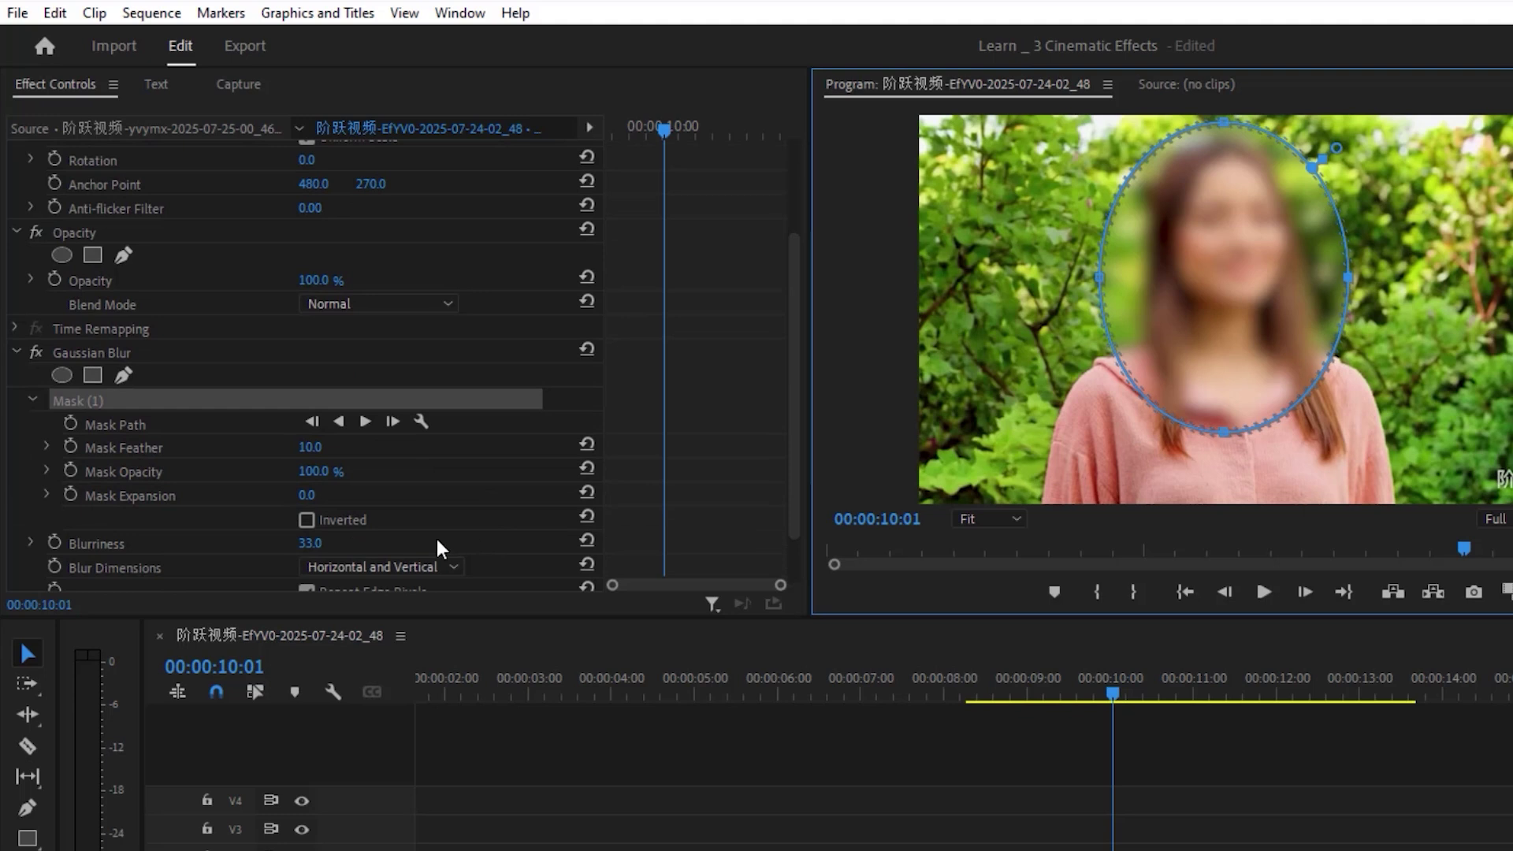
left_click(306, 520)
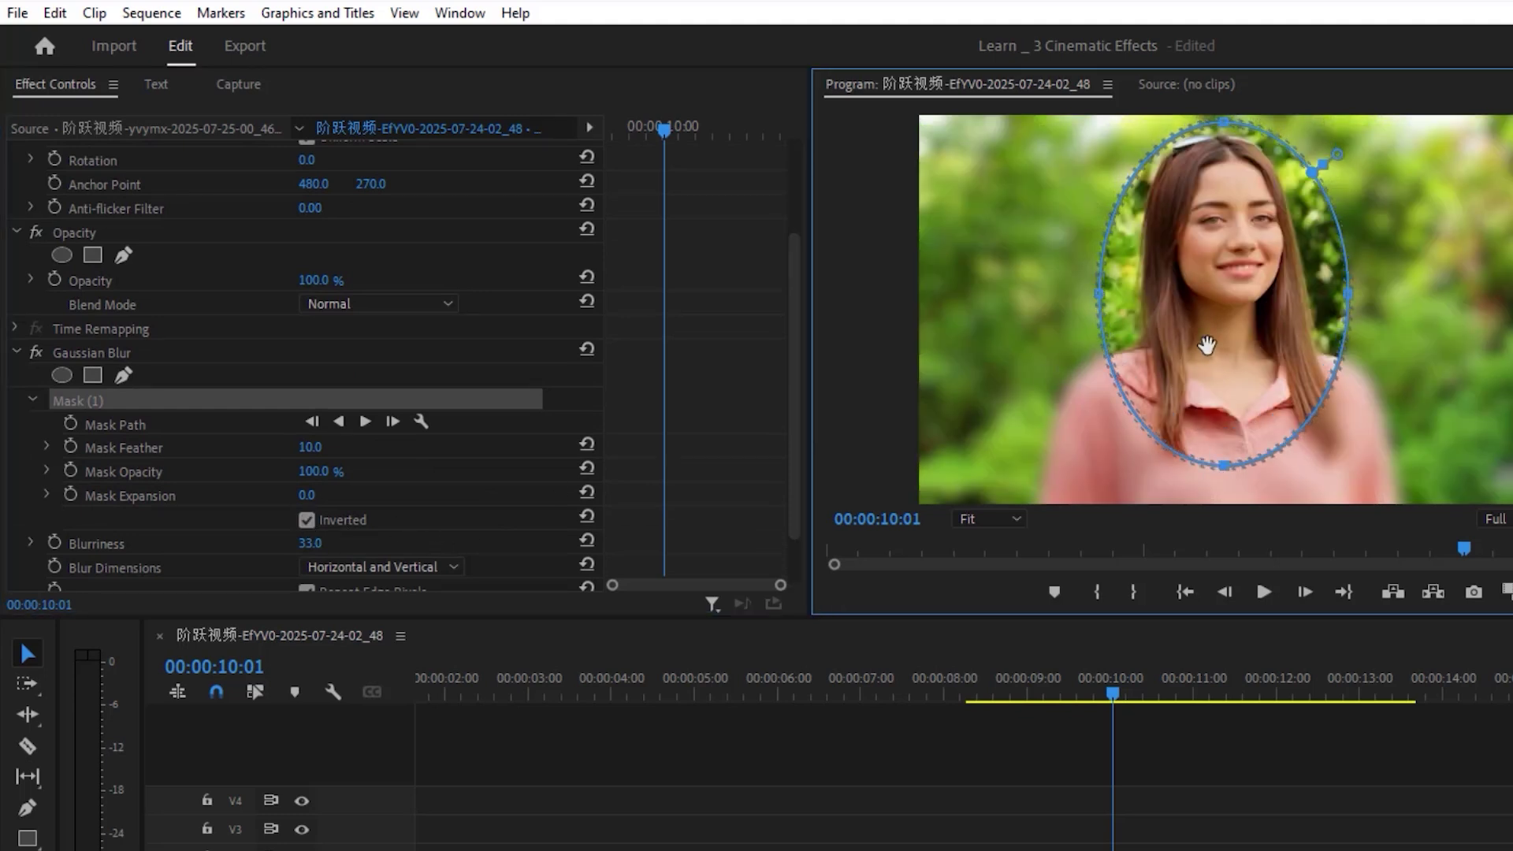
left_click(342, 663)
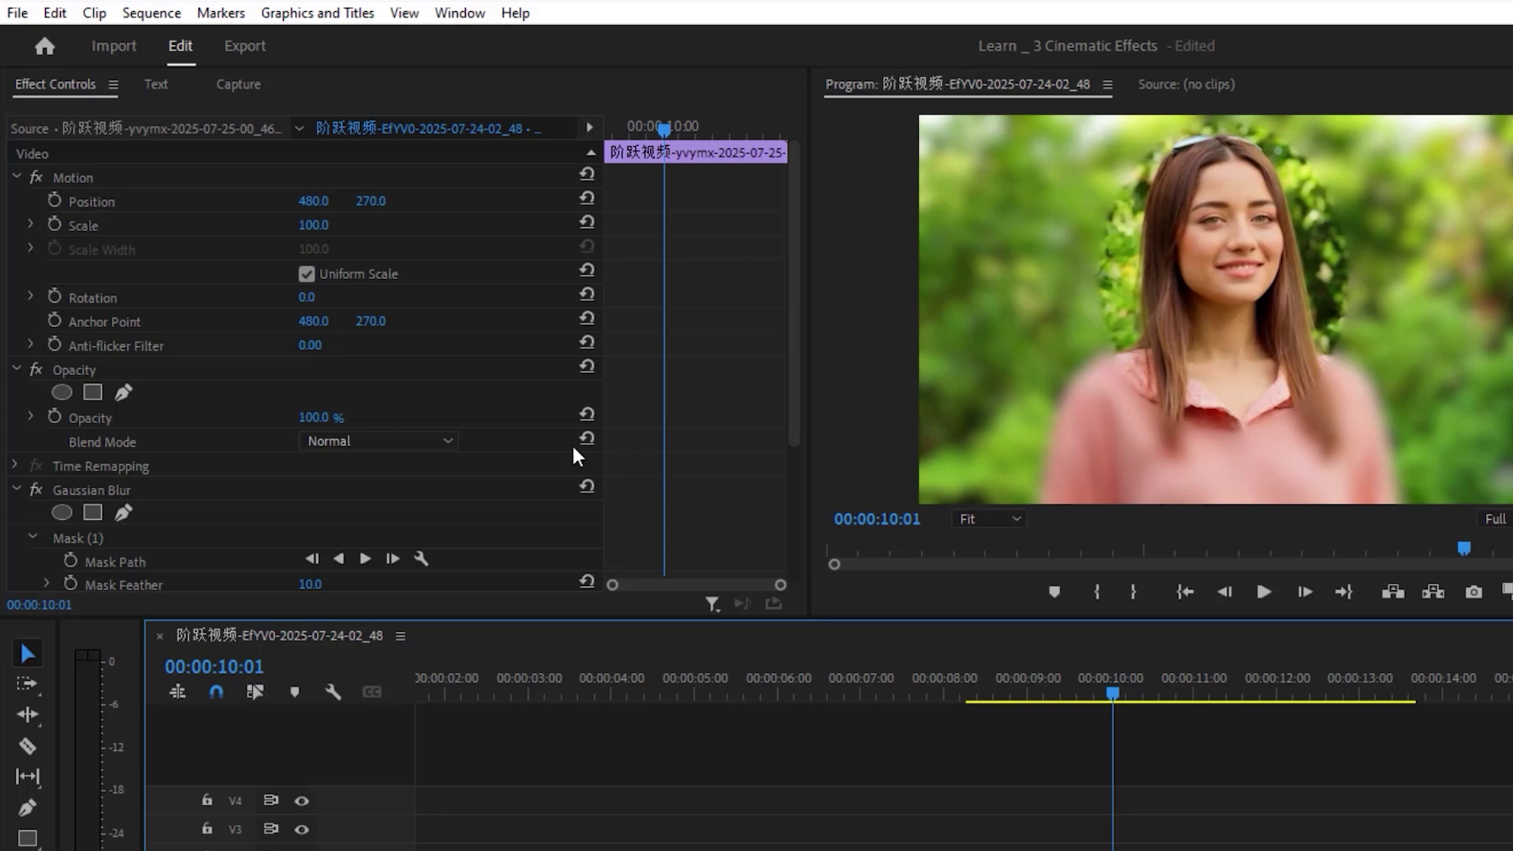
scroll(483, 461, "down", 3)
scroll(483, 459, "up", 3)
Soften the mask edge by raising Mask Feather to about 87.
left_click(90, 490)
scroll(229, 490, "down", 1)
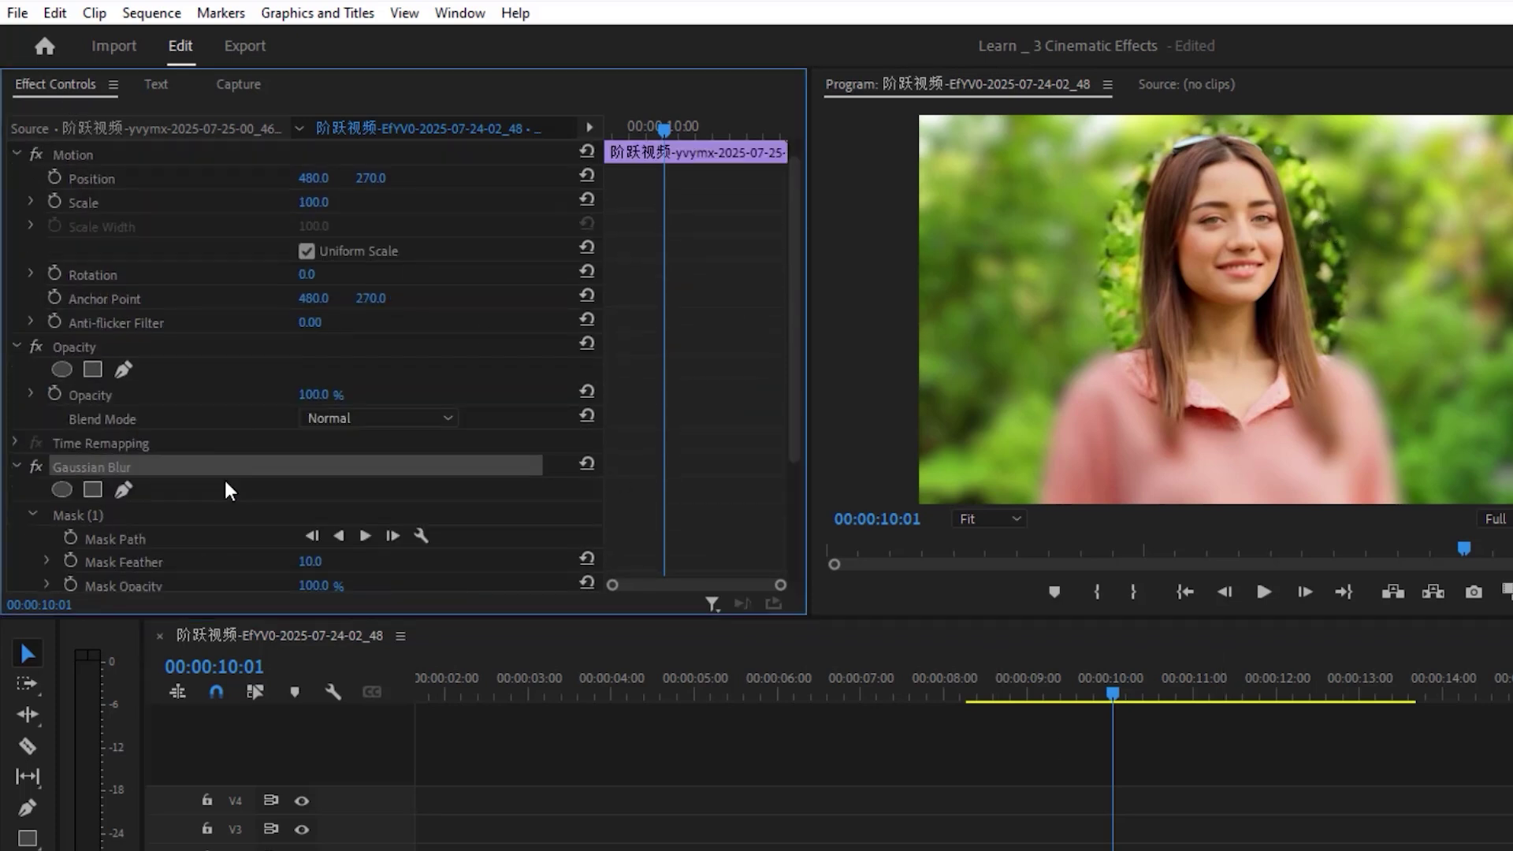
scroll(229, 490, "down", 3)
left_click(127, 461)
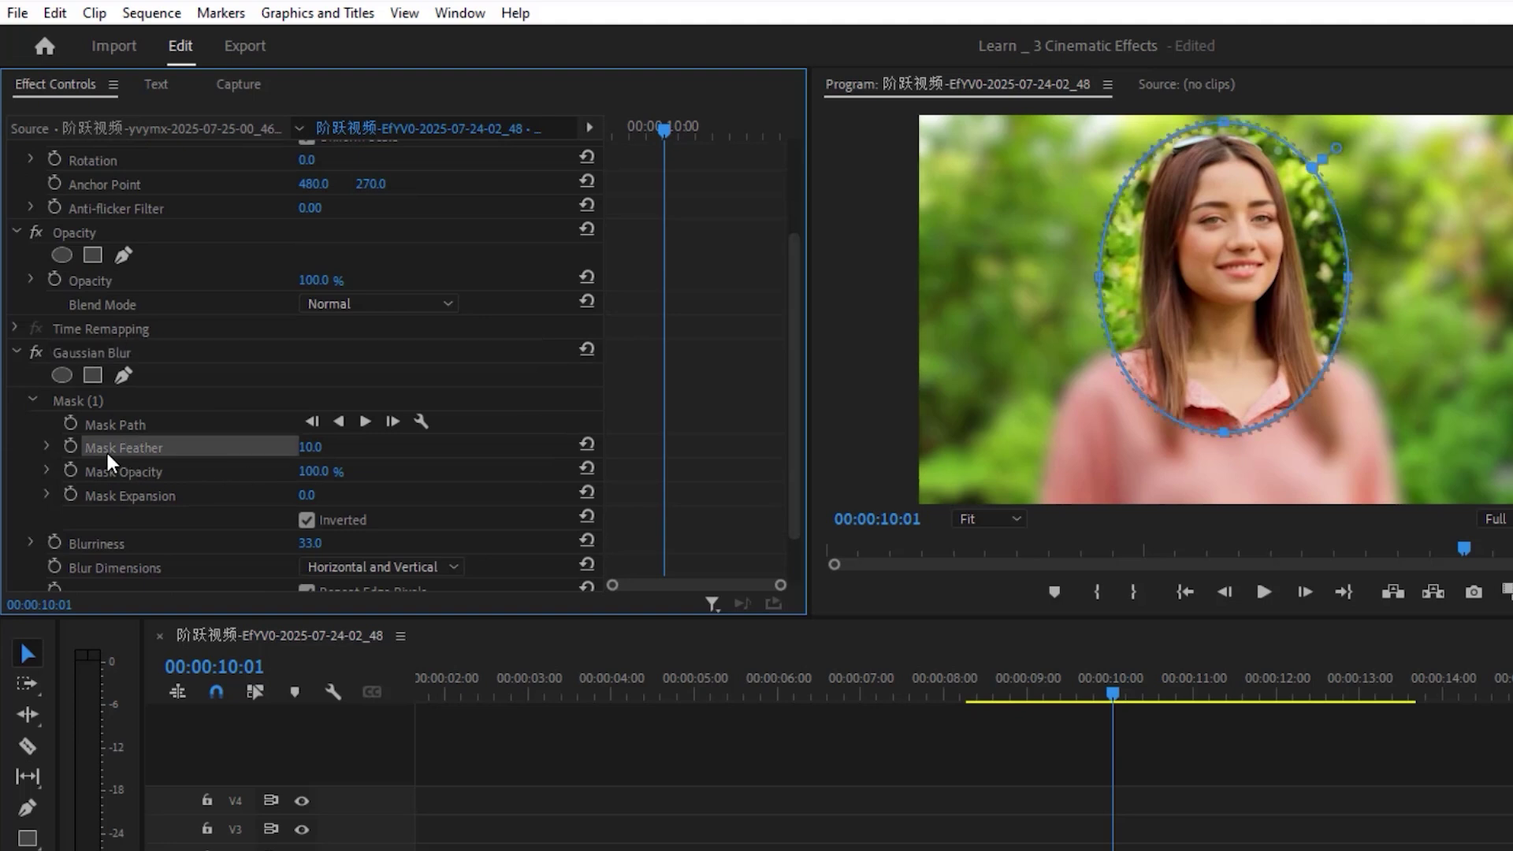
left_click_drag(317, 451, 378, 451)
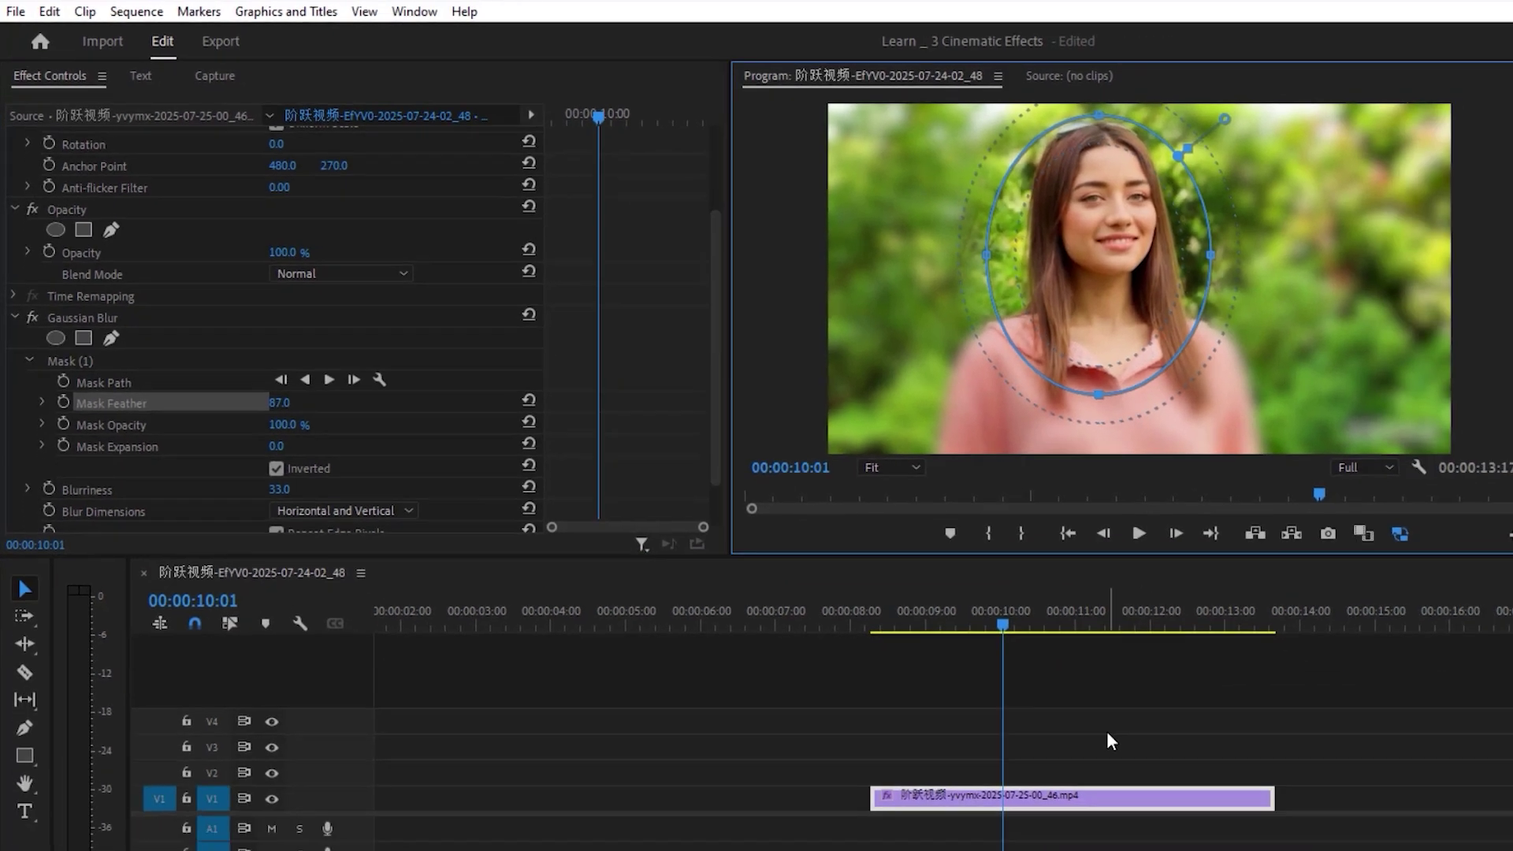
left_click(1107, 741)
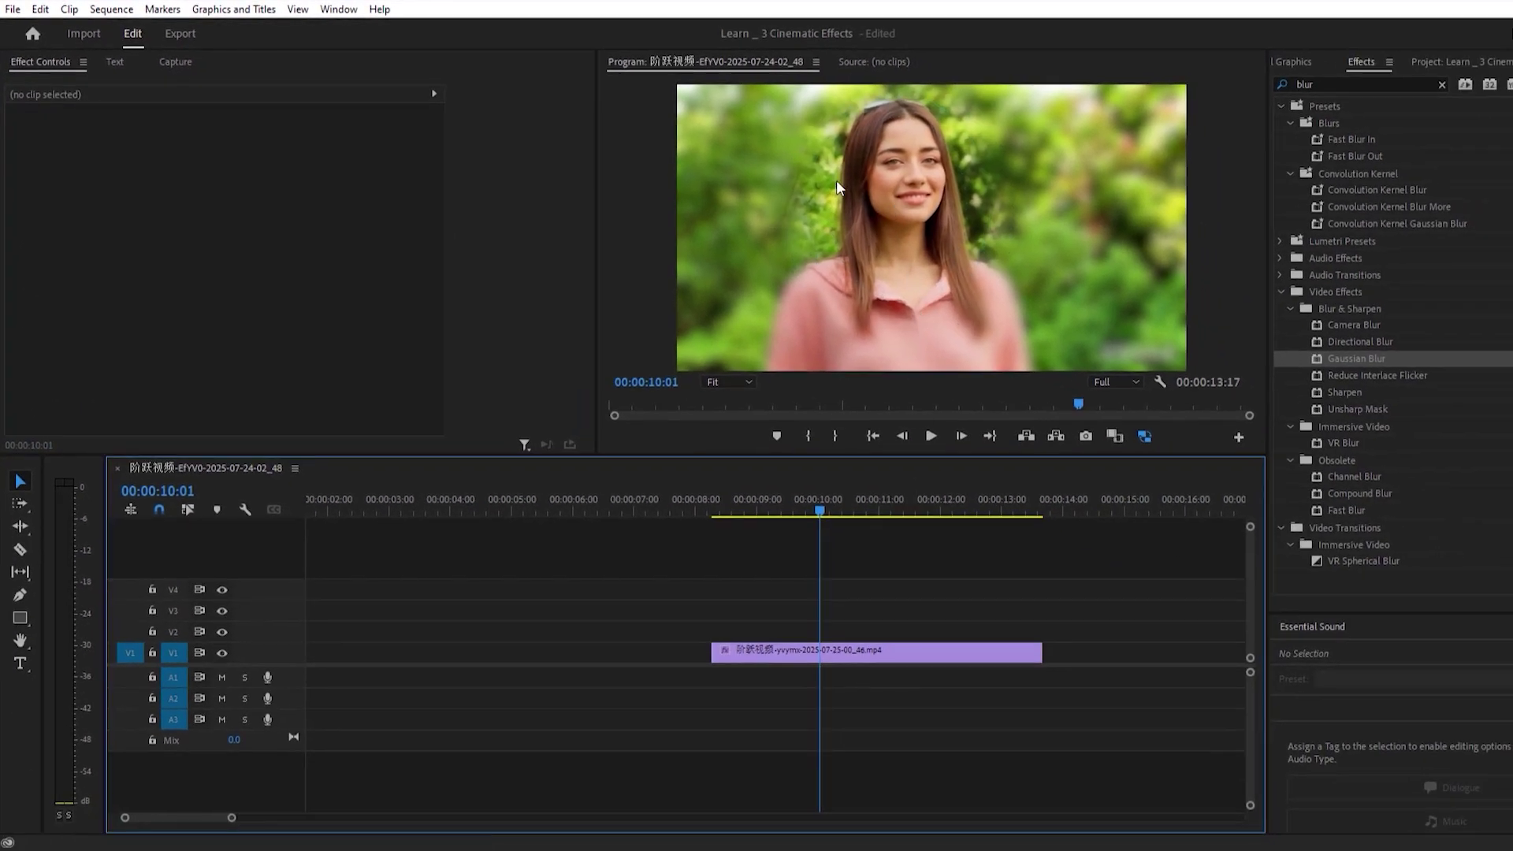
Check the clip's effects, then play back from about 08:24 to preview the face blur.
left_click(788, 653)
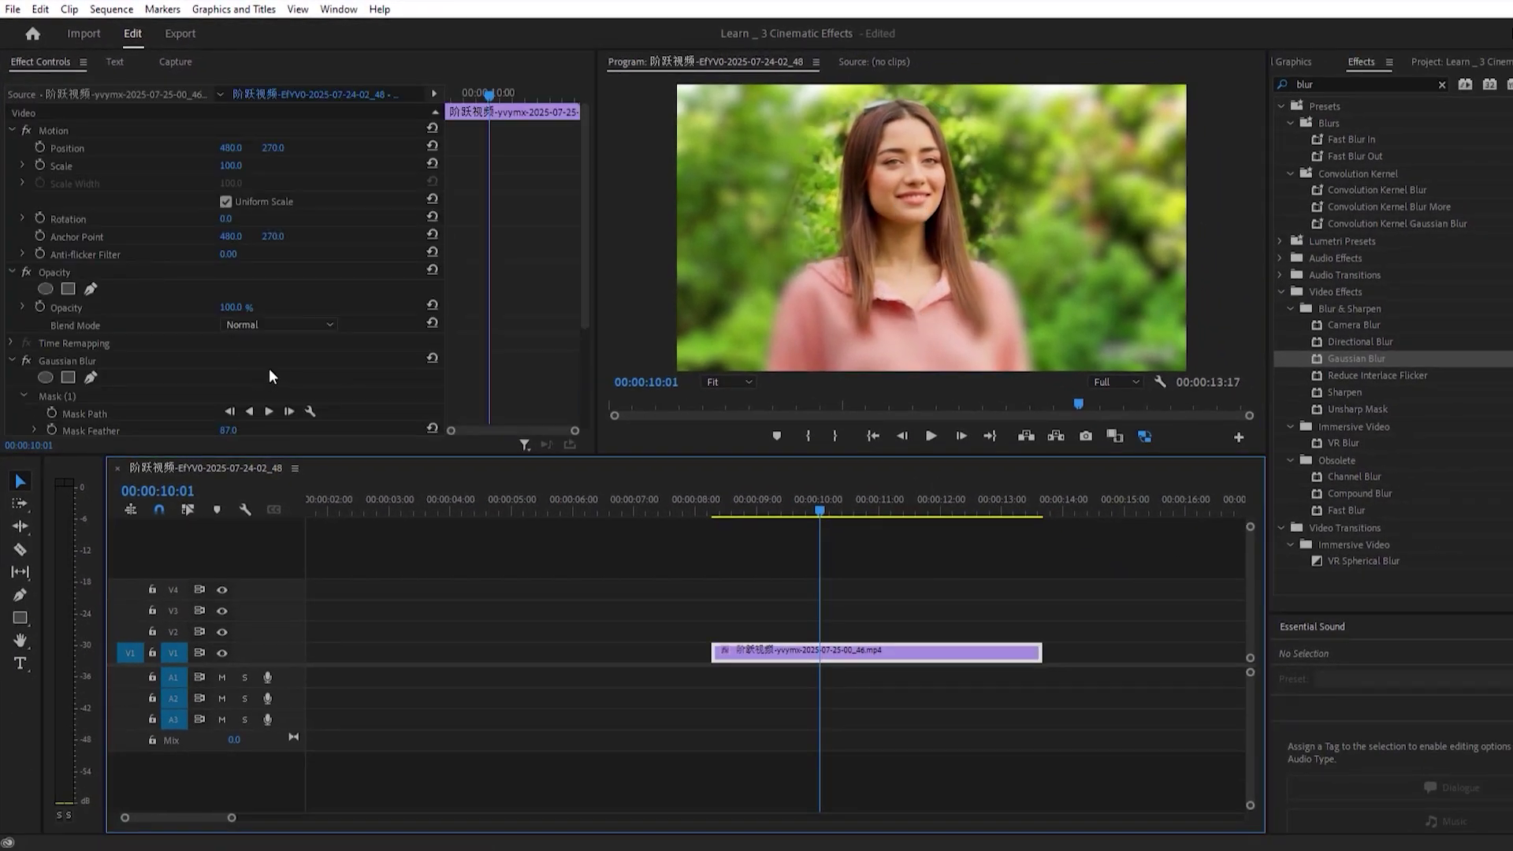
scroll(391, 342, "down", 4)
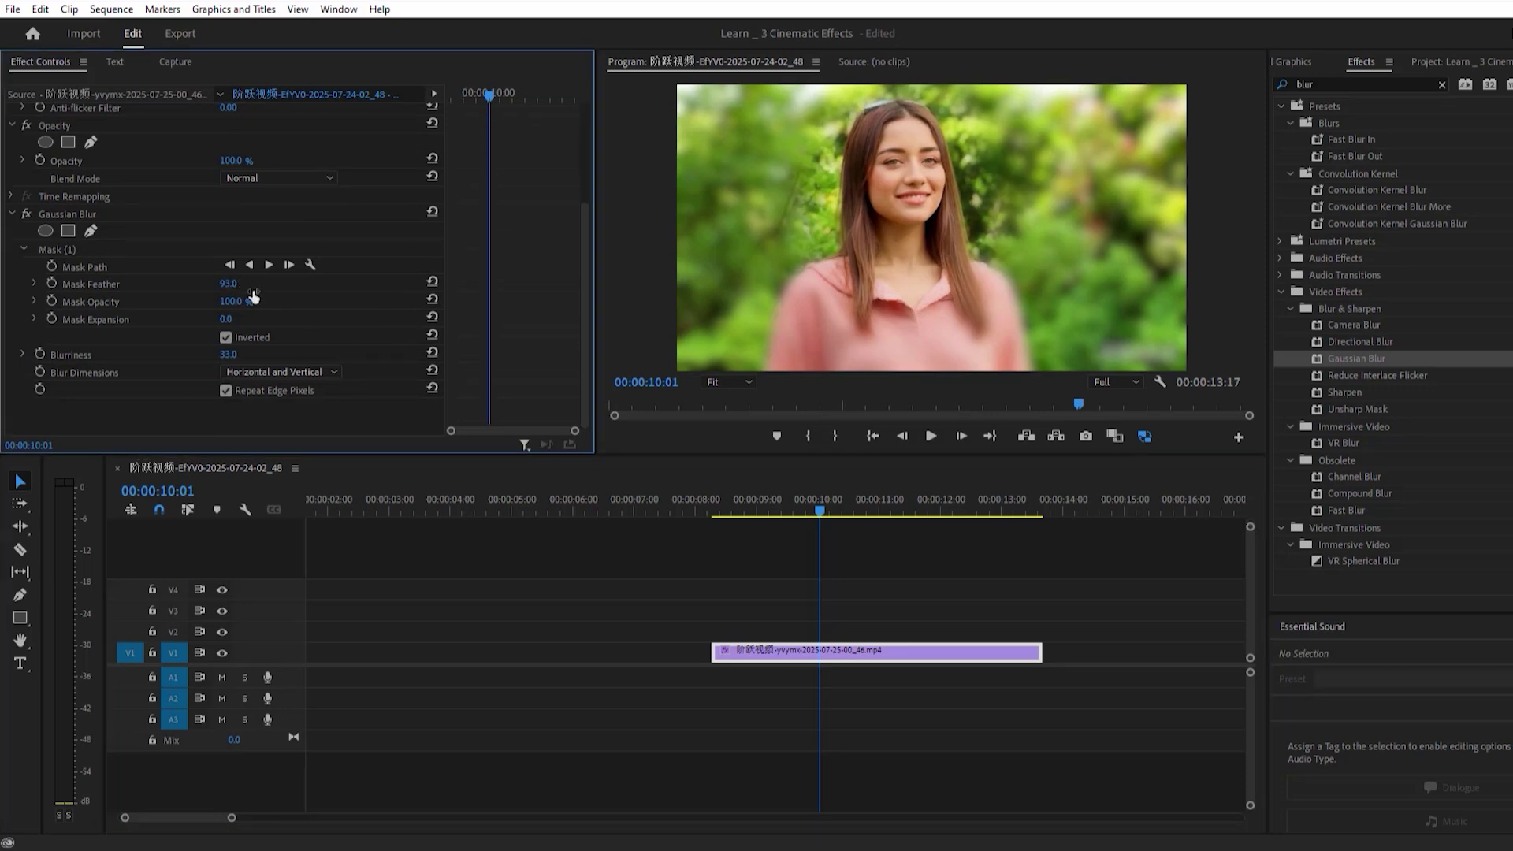
left_click(832, 570)
left_click_drag(930, 514, 748, 512)
key("space")
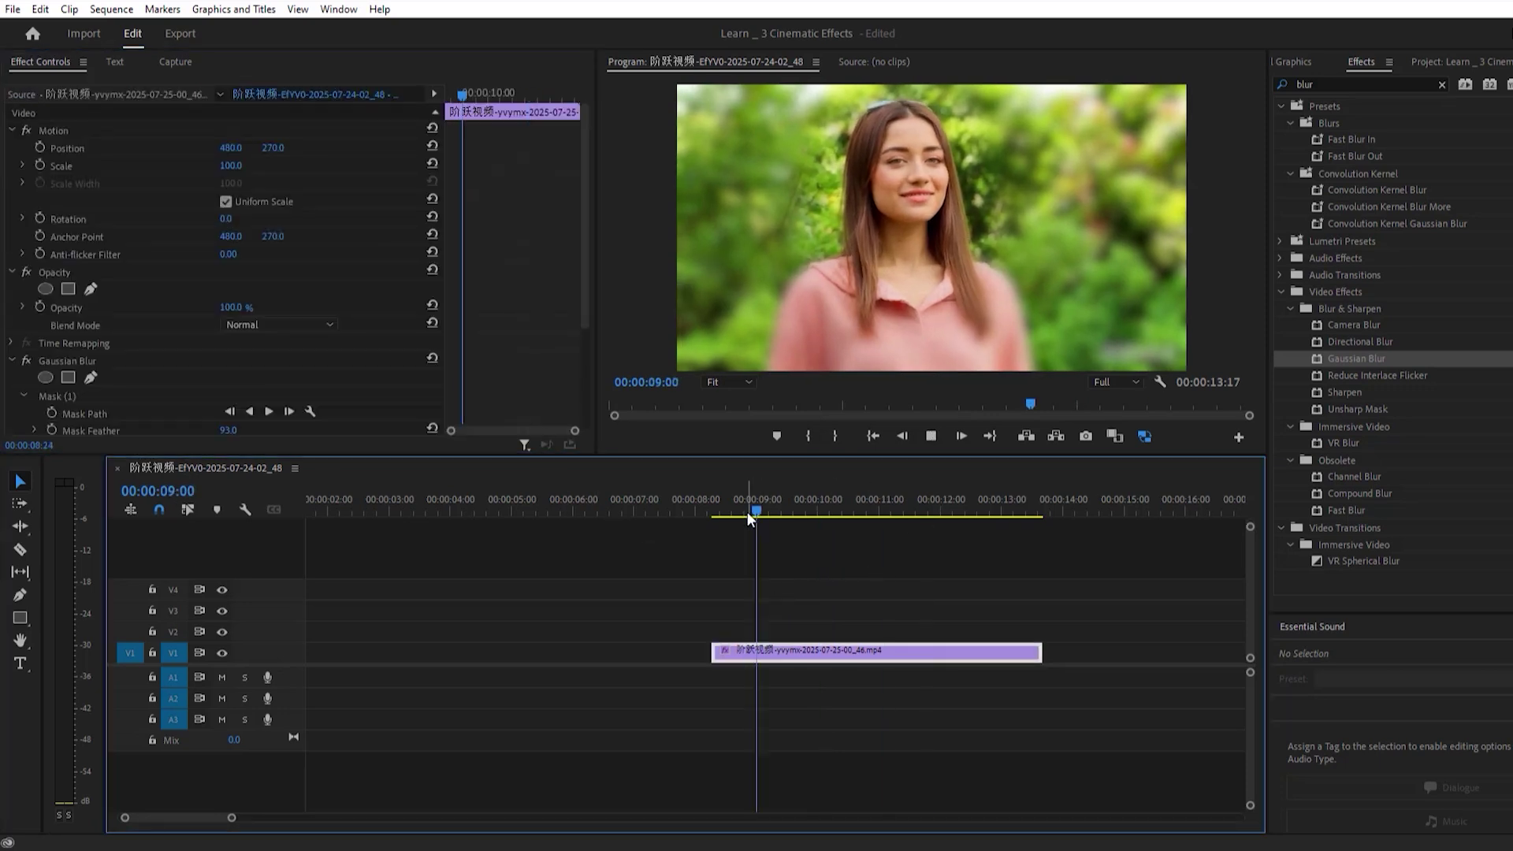
key("space")
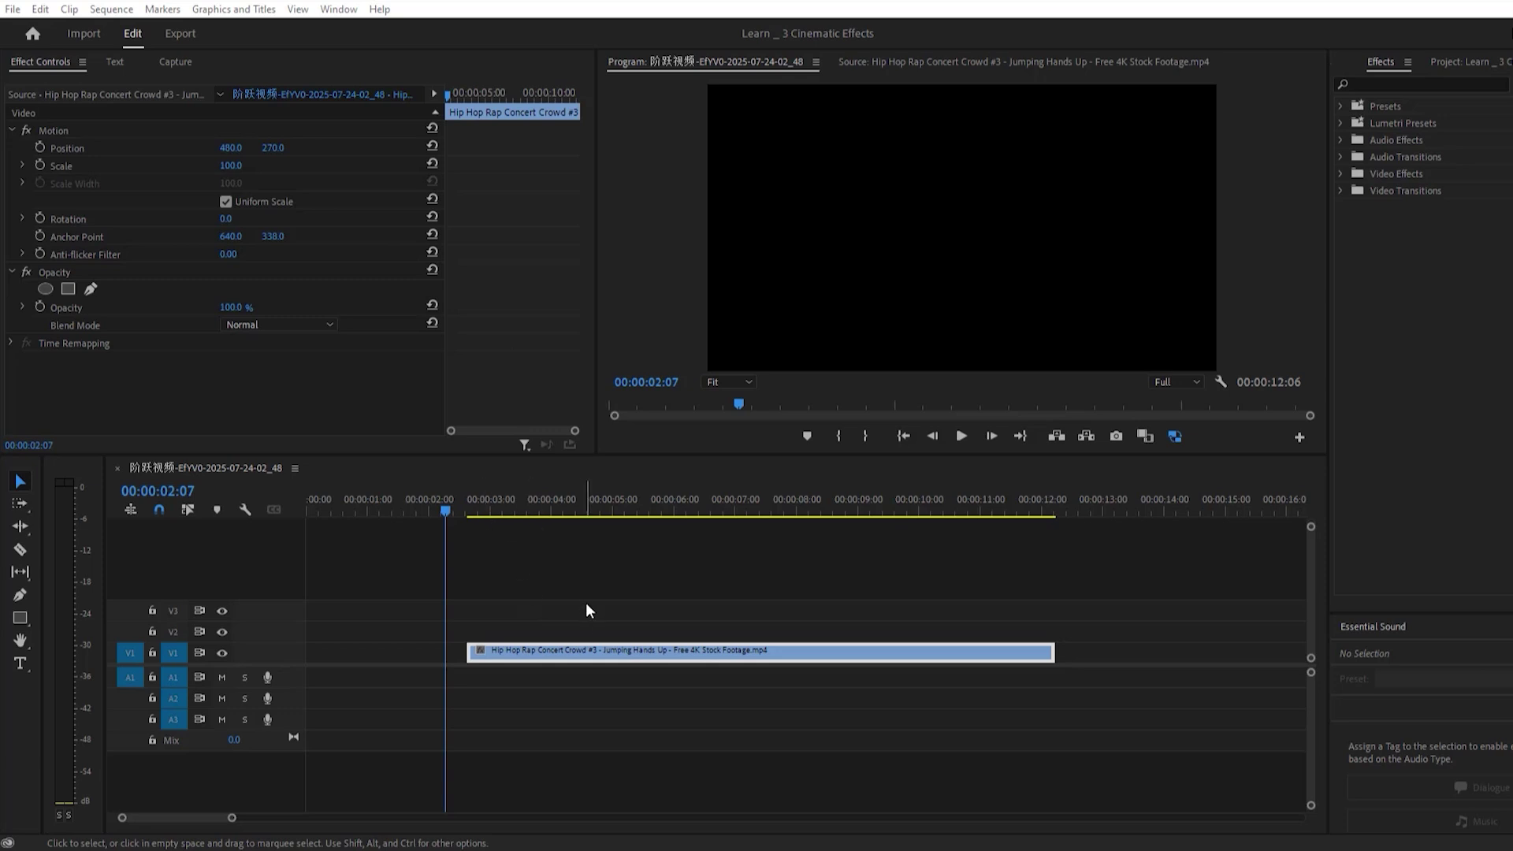
mouse_move(504, 508)
left_mouse_down()
mouse_move(875, 517)
mouse_move(555, 532)
left_mouse_up()
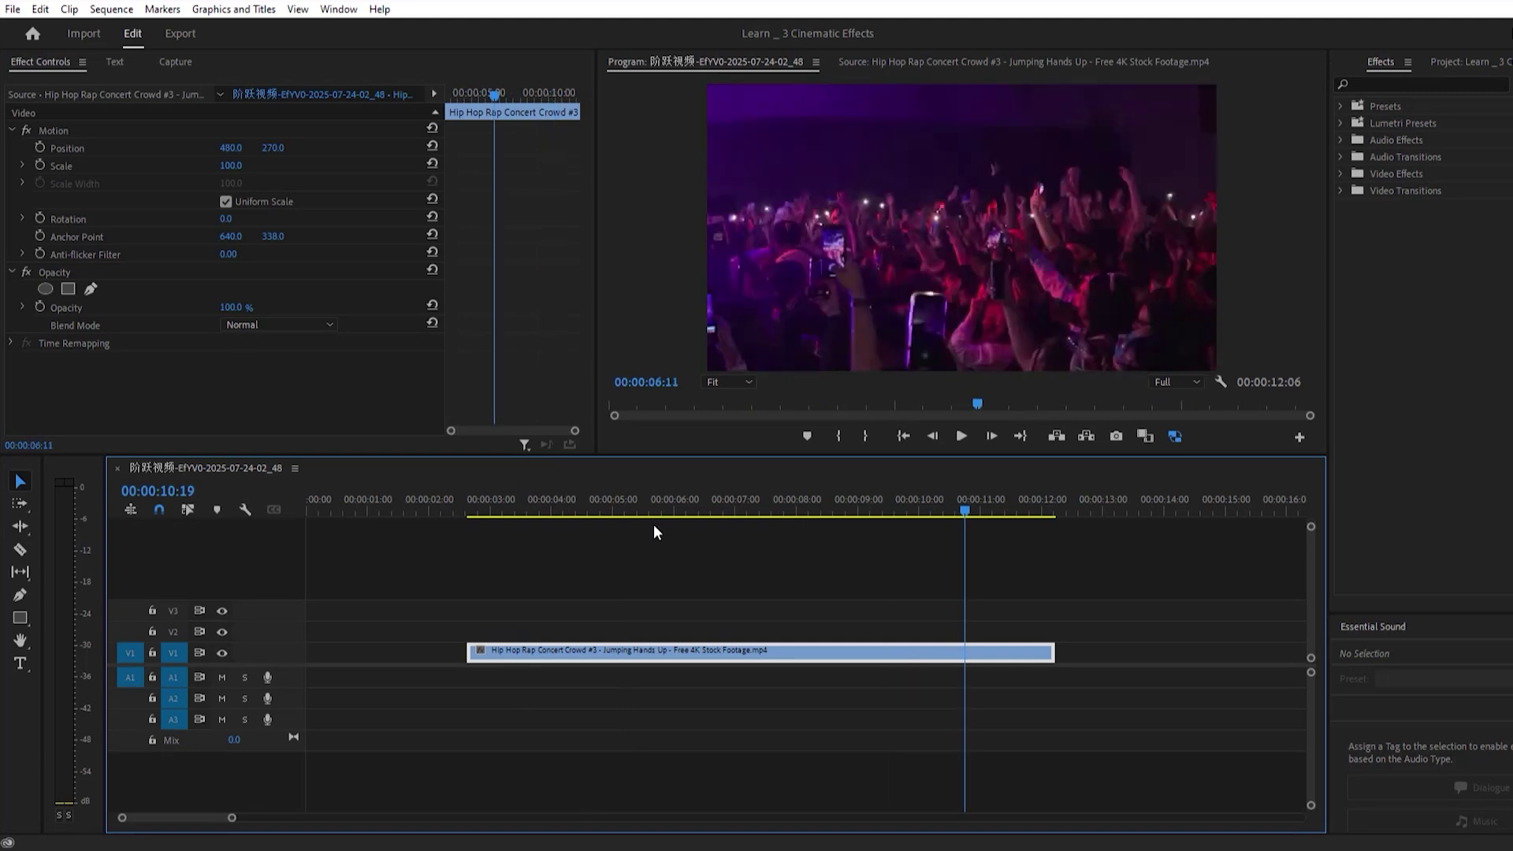
left_click(529, 508)
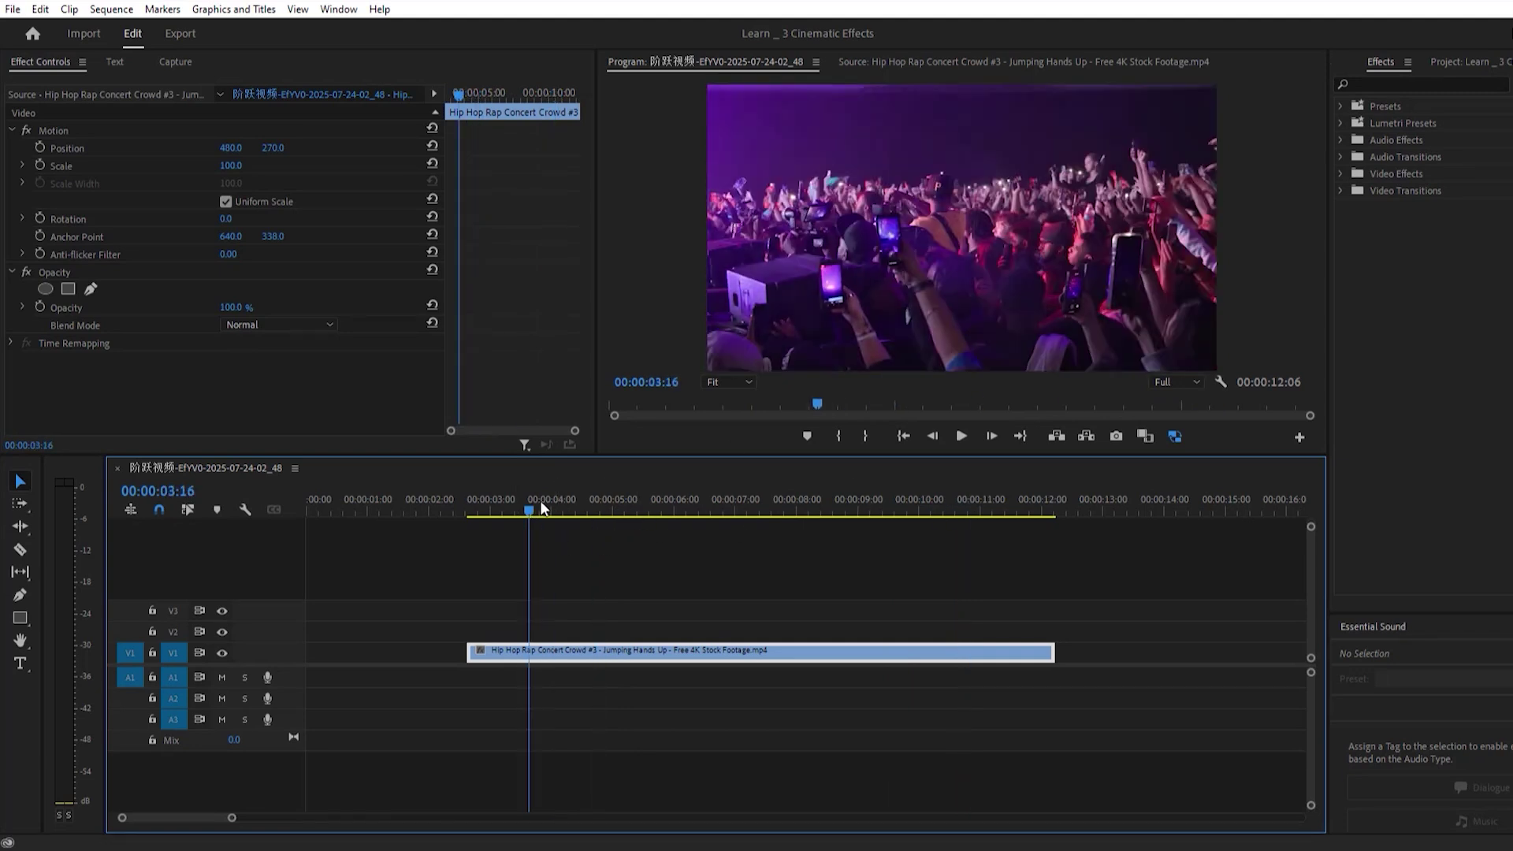
key("space")
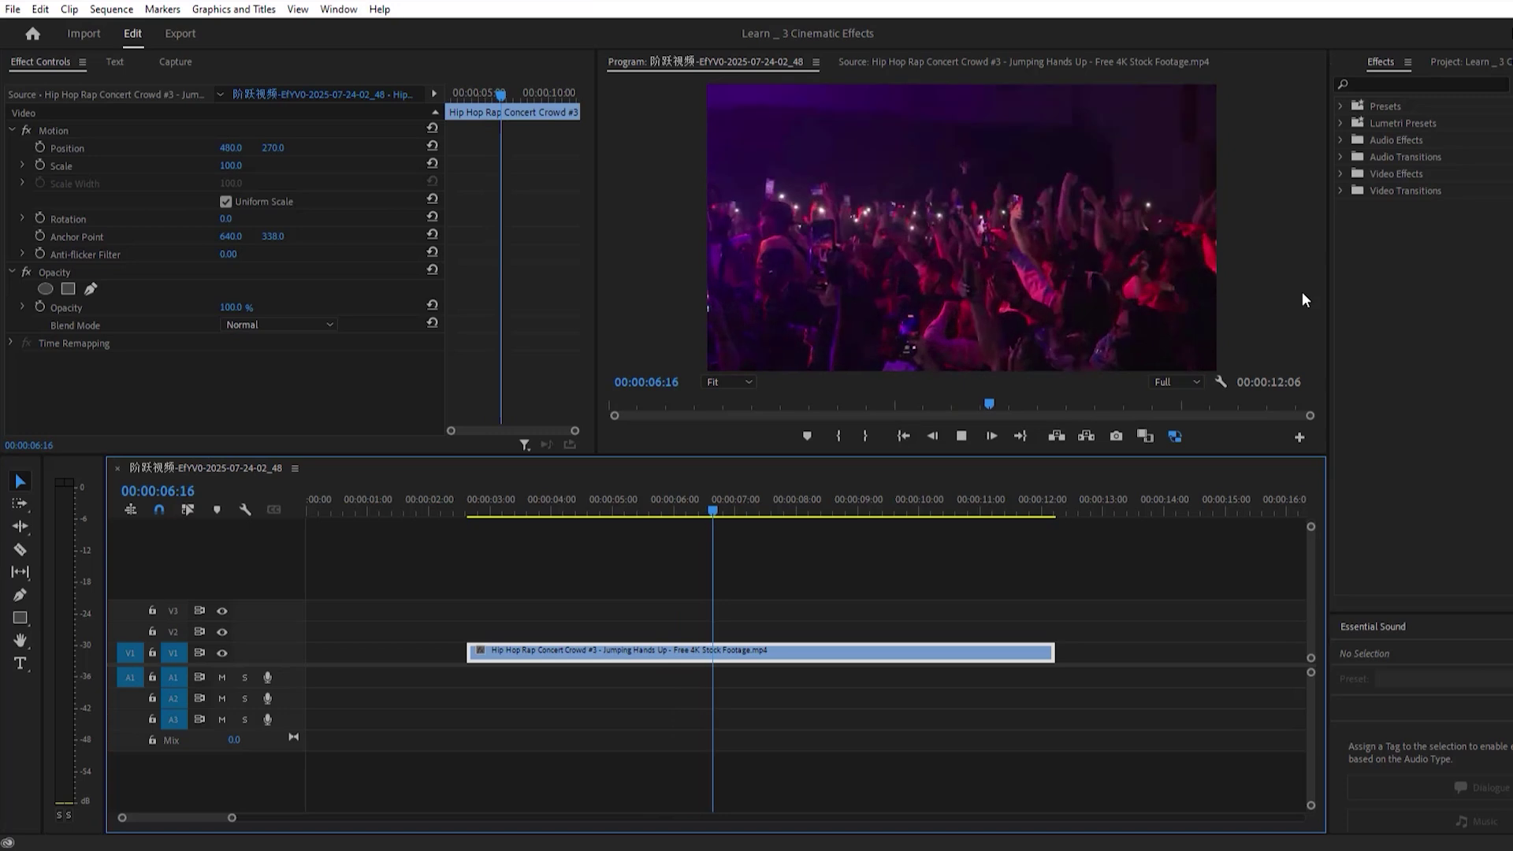
key("space")
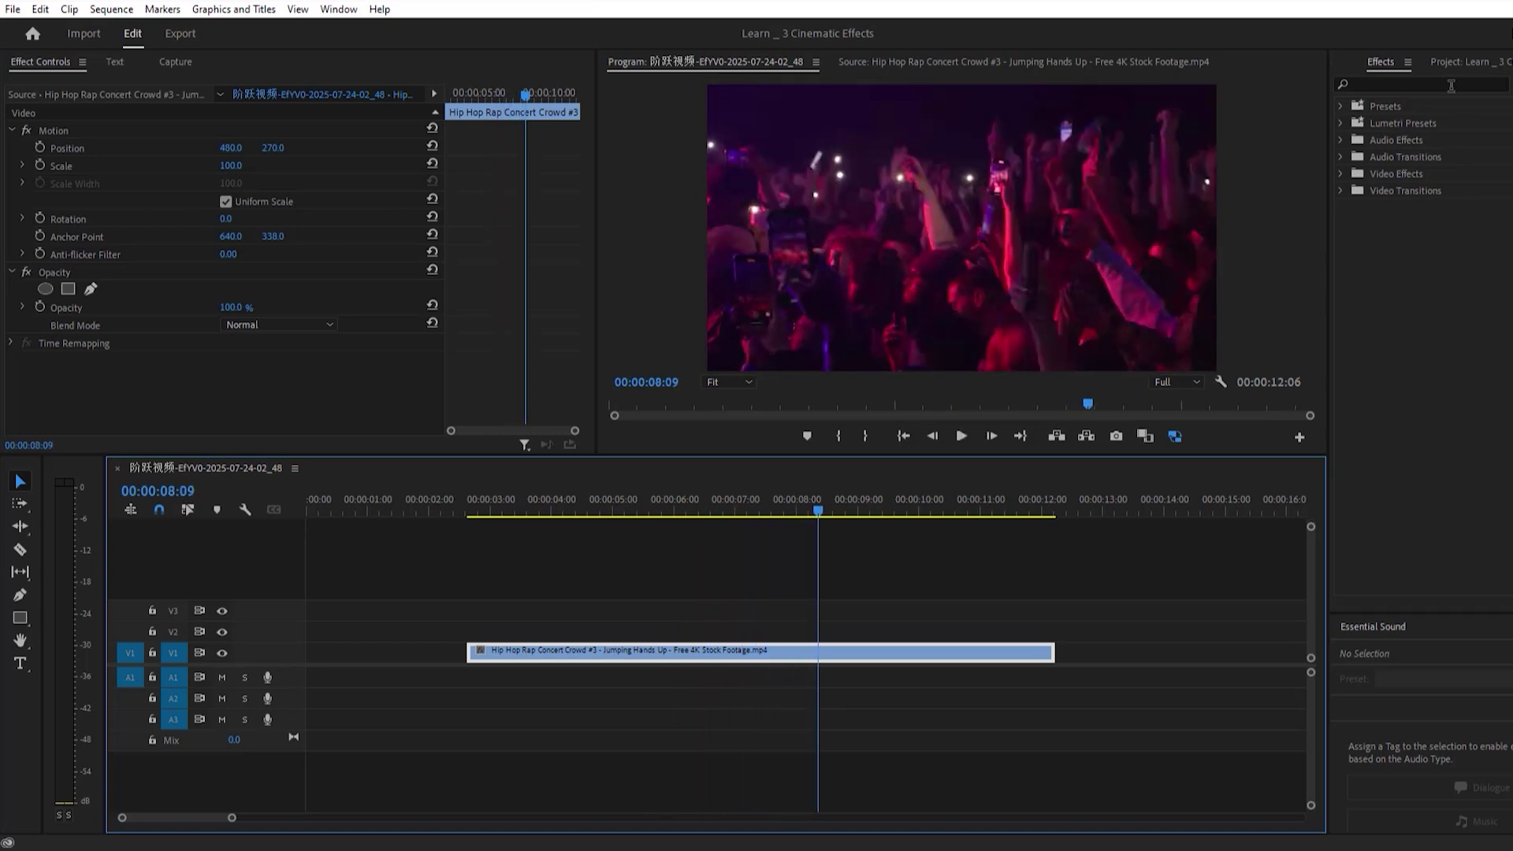
Search 'poste' in Effects and apply Posterize Time to the concert crowd clip.
left_click(1399, 83)
type("po")
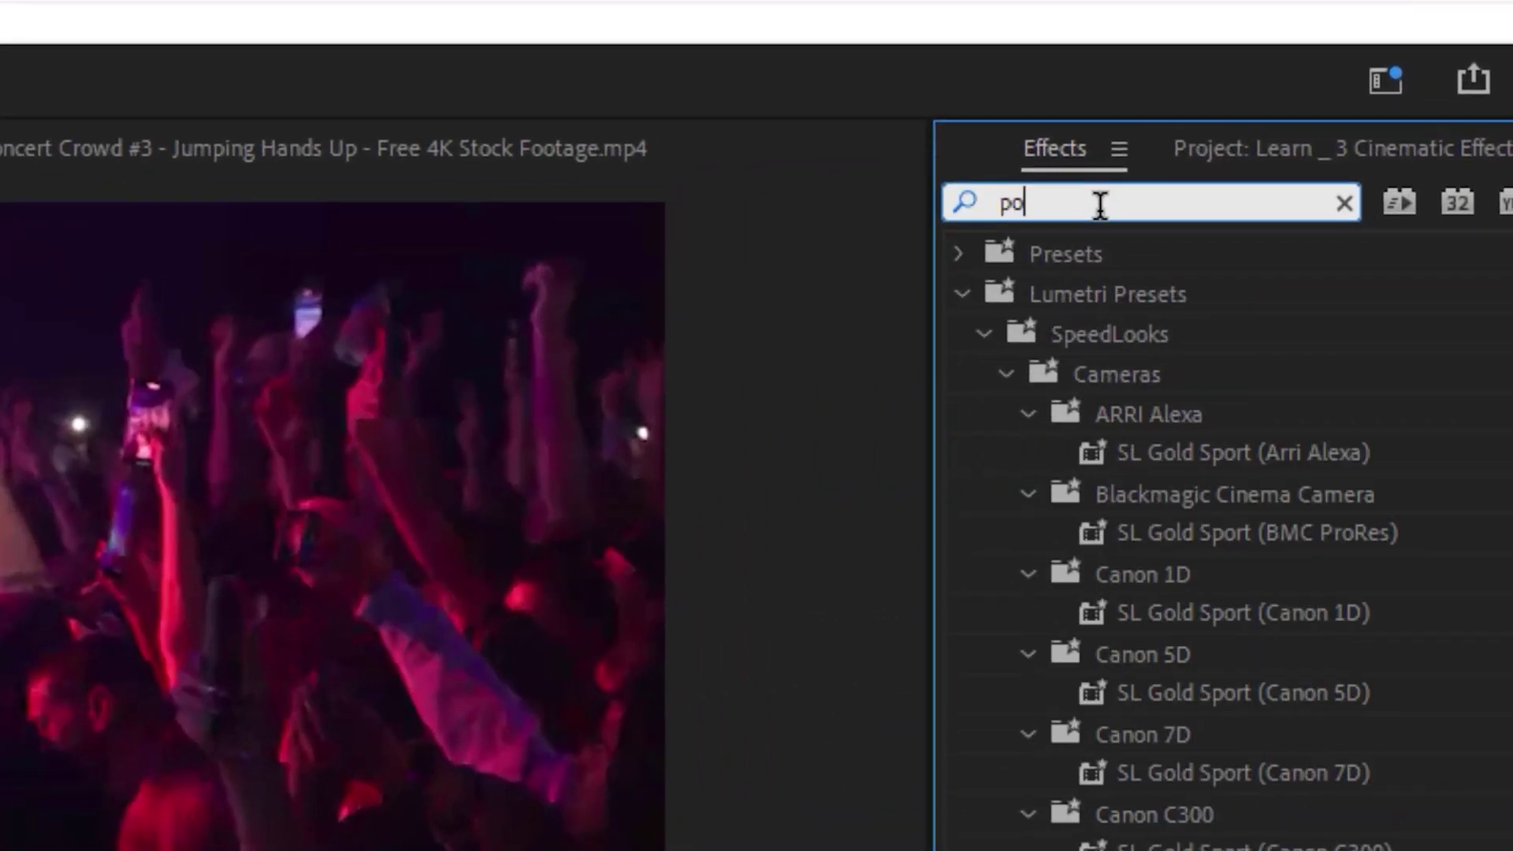
type("ster")
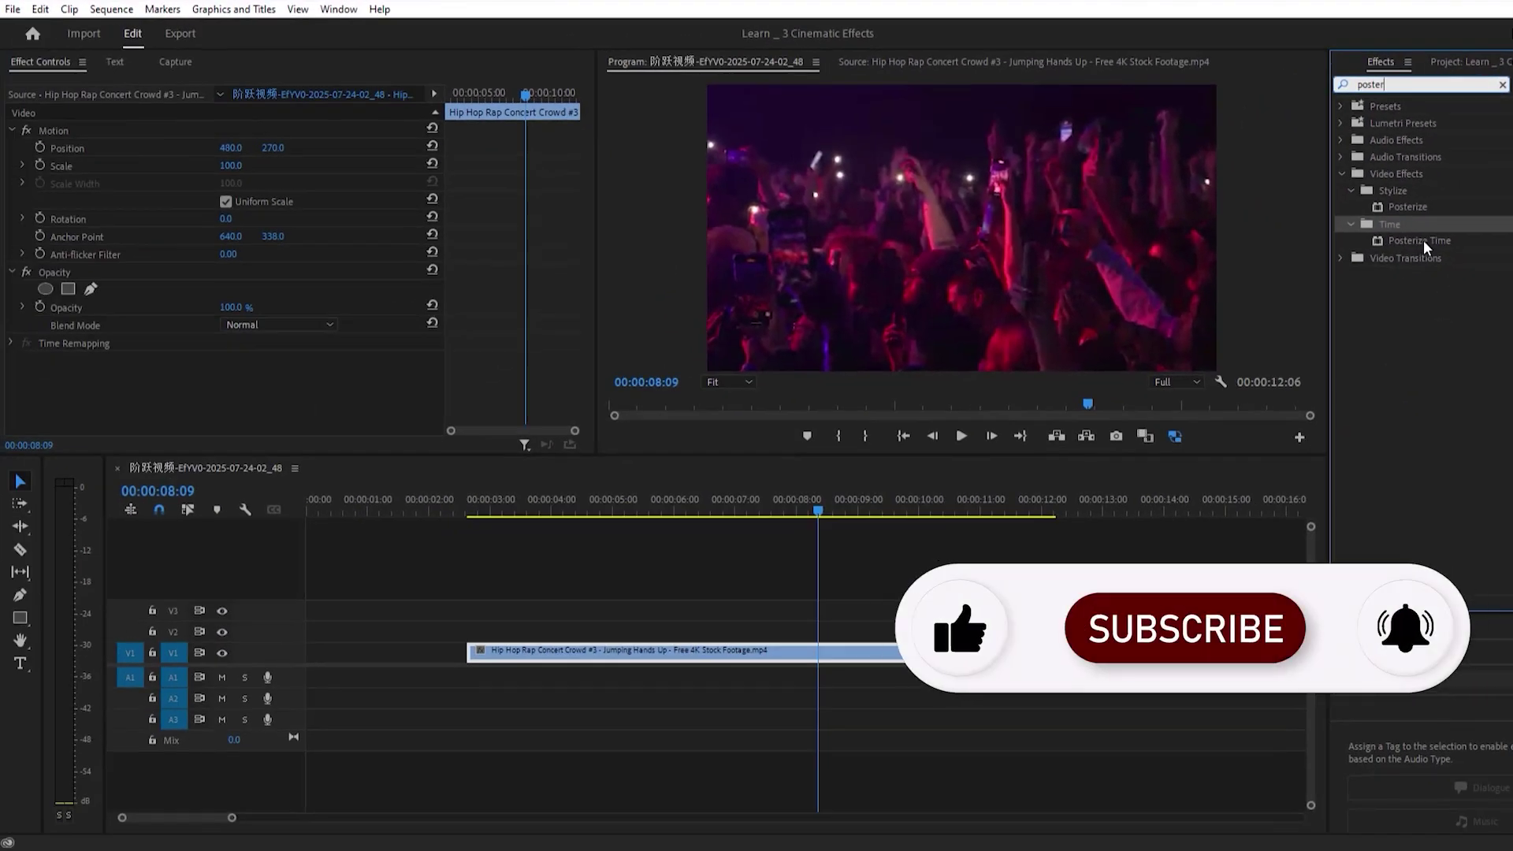
left_click(1425, 243)
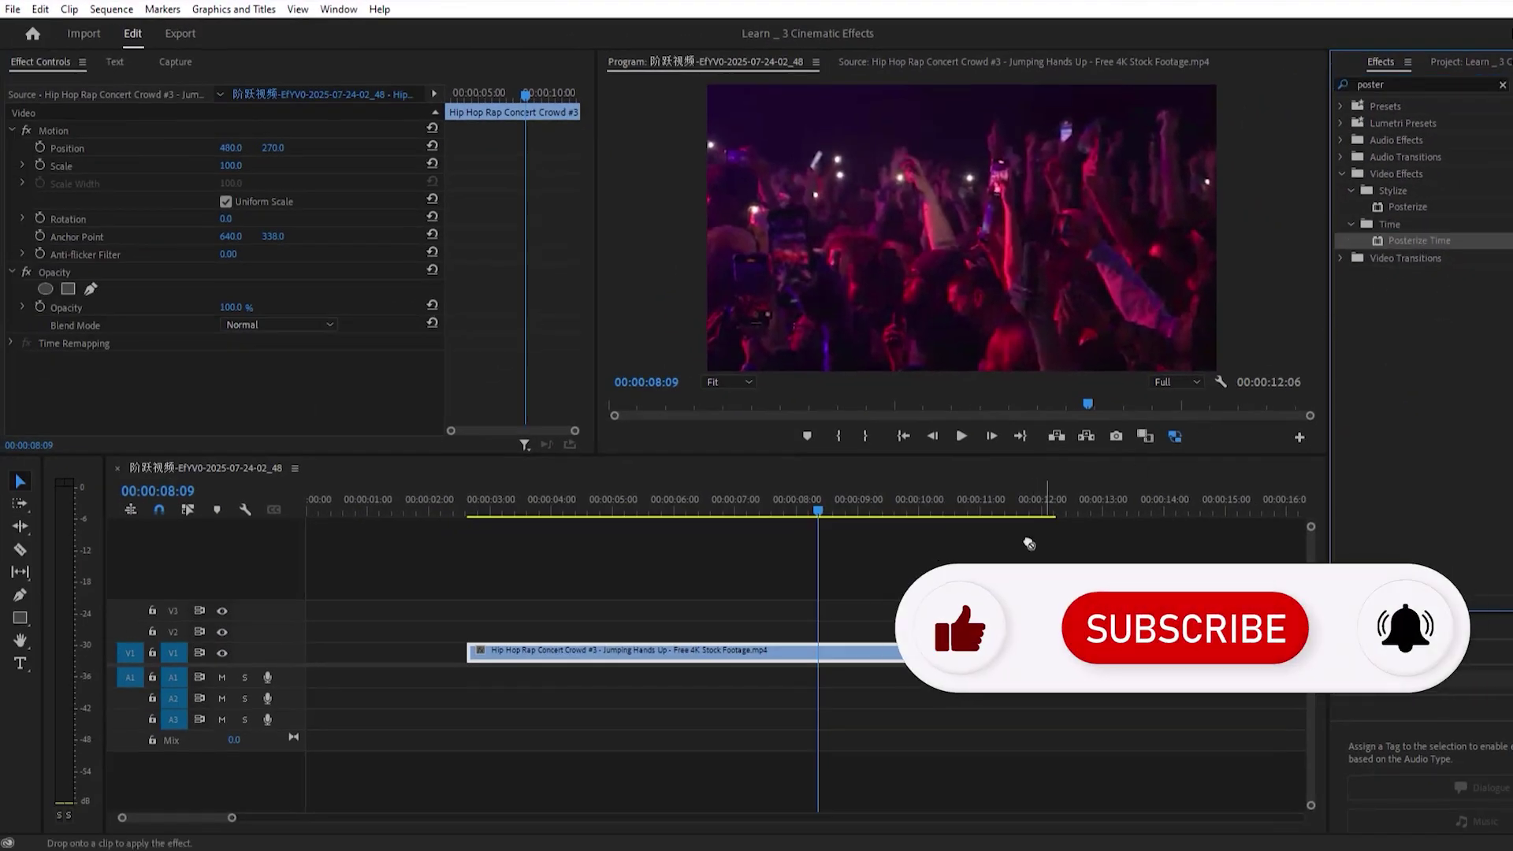
left_click_drag(1425, 239, 978, 651)
Set Posterize Time's Frame Rate to 5.
left_click_drag(818, 510, 521, 511)
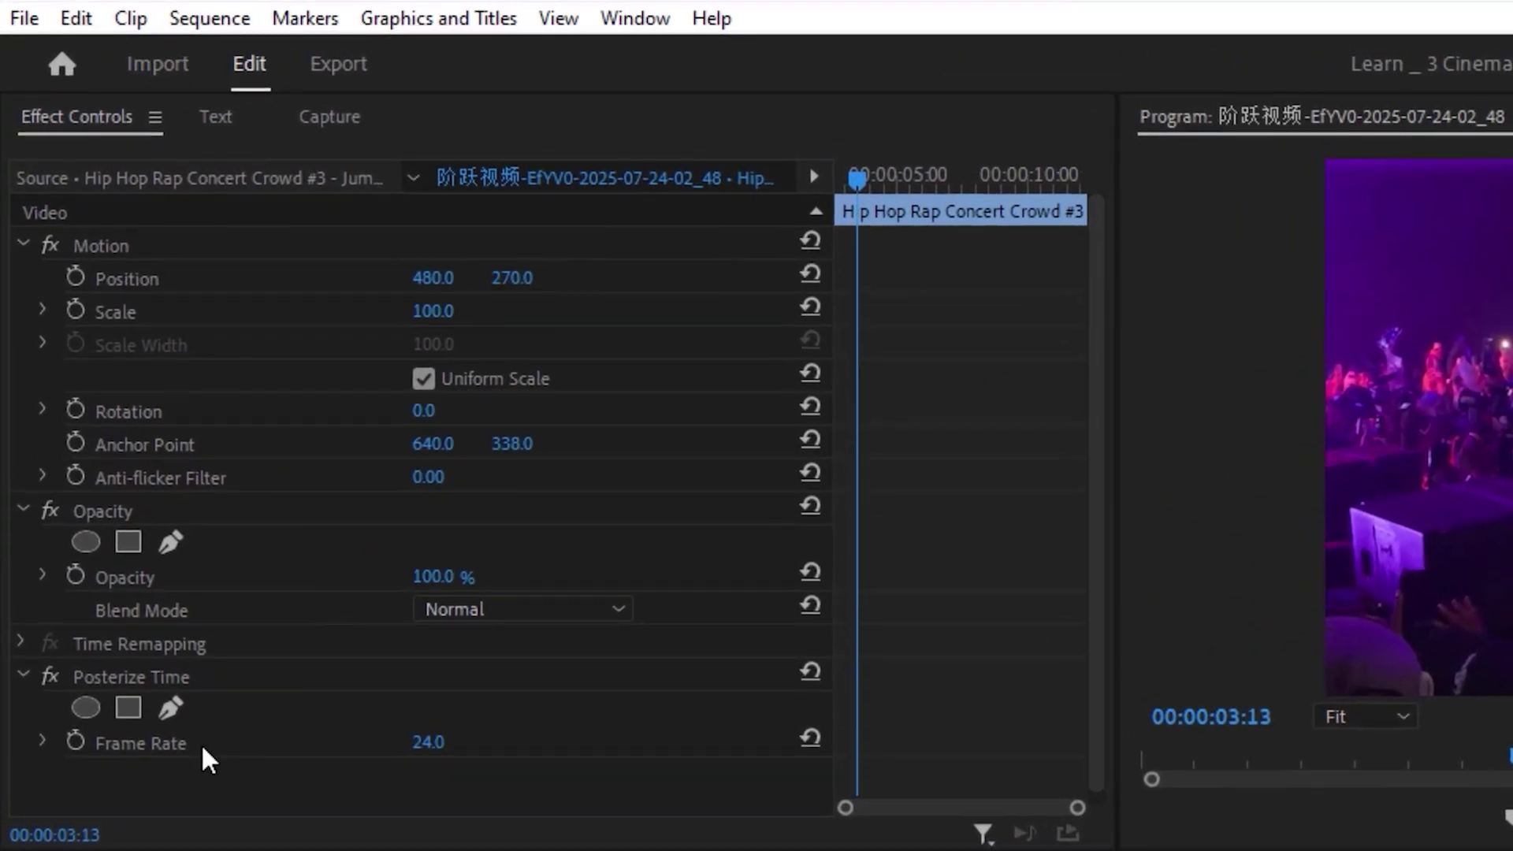
left_click(197, 740)
left_click(428, 742)
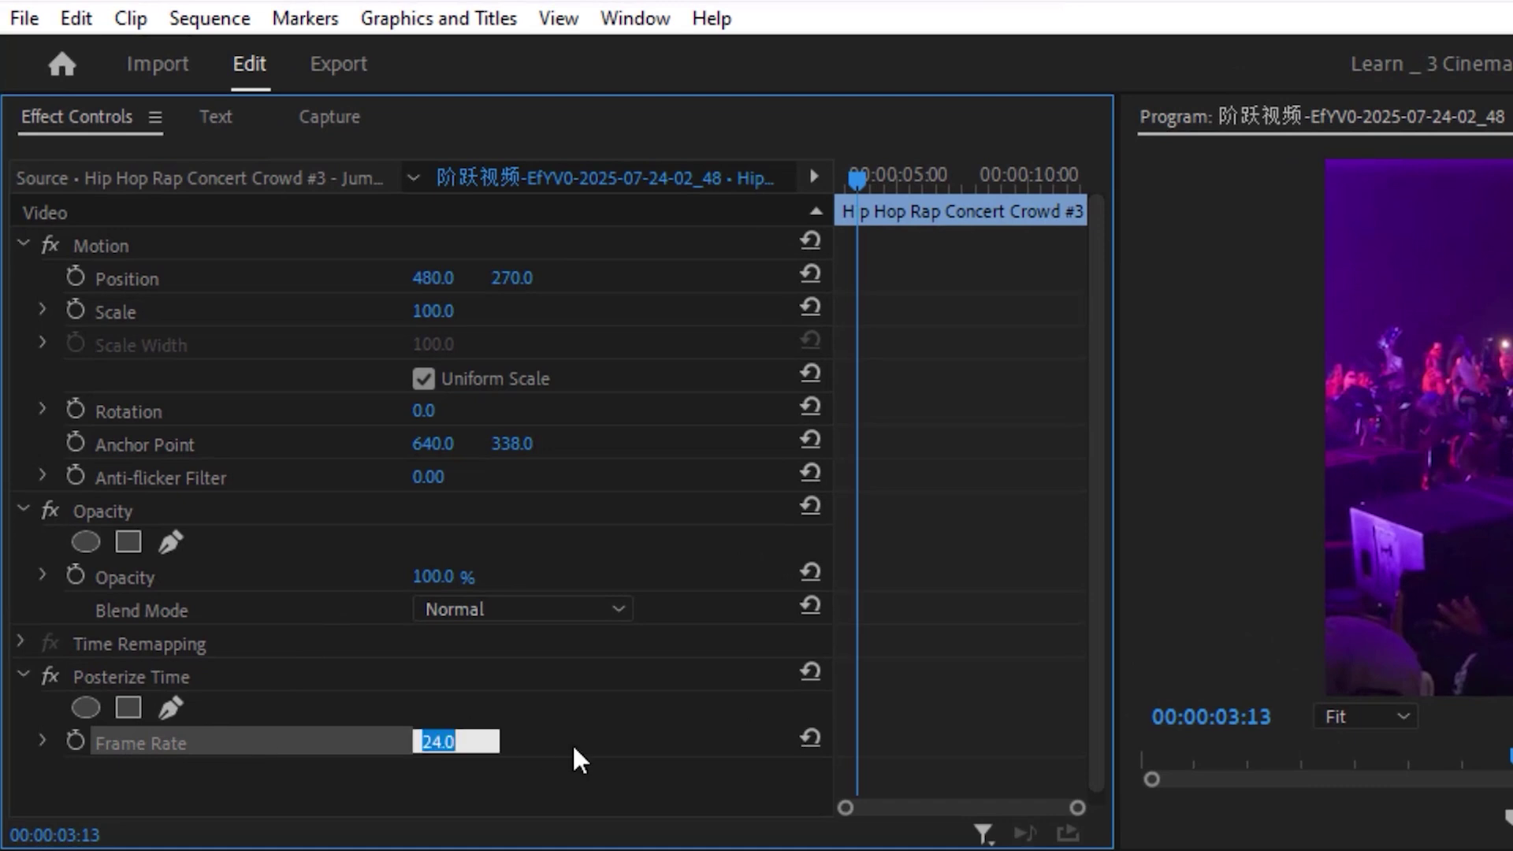
type("5")
key("Return")
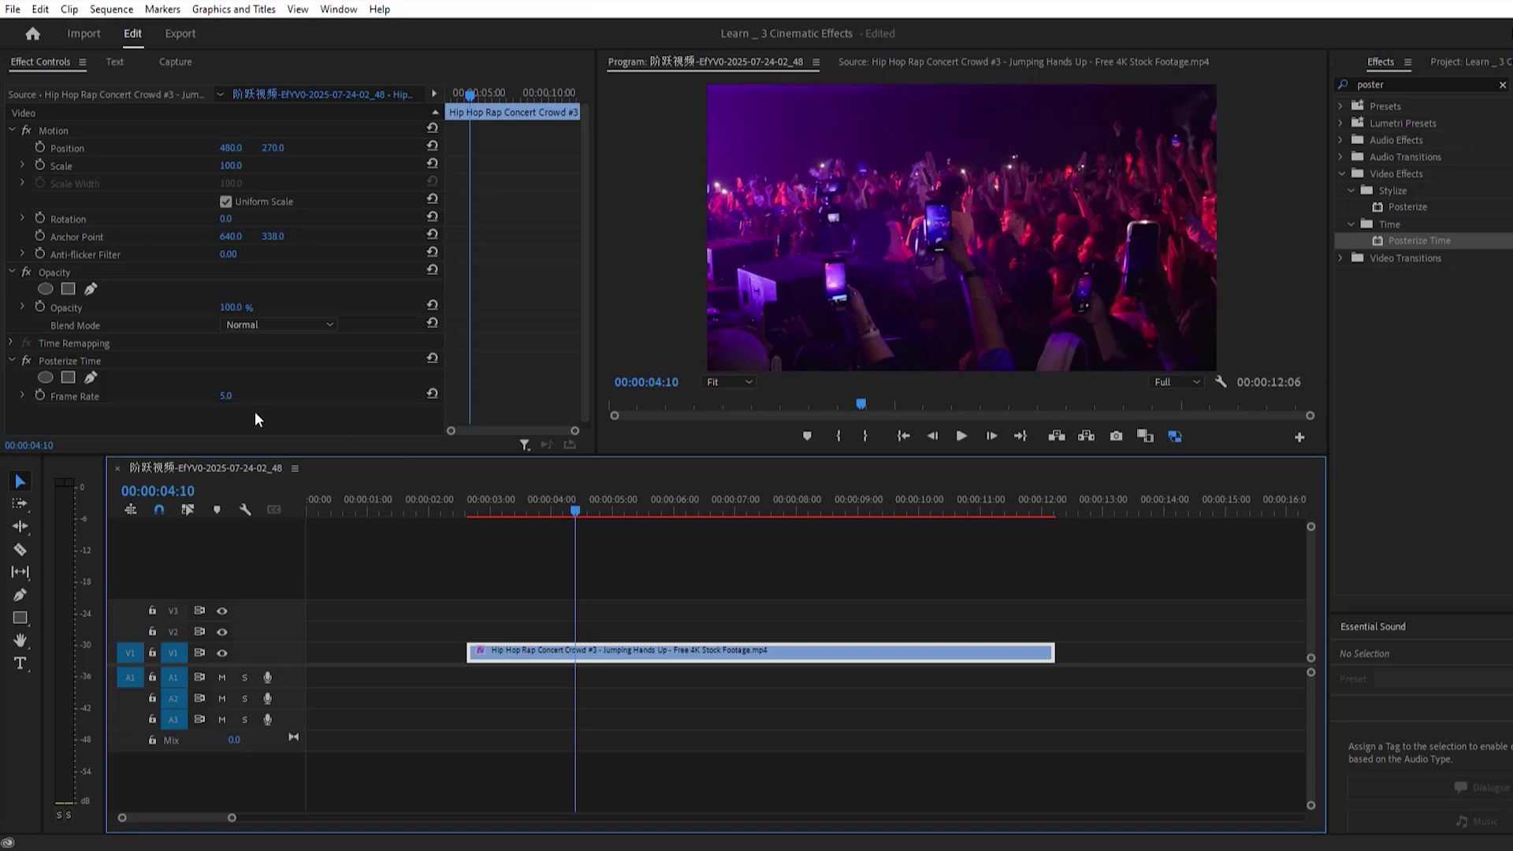
left_click(555, 512)
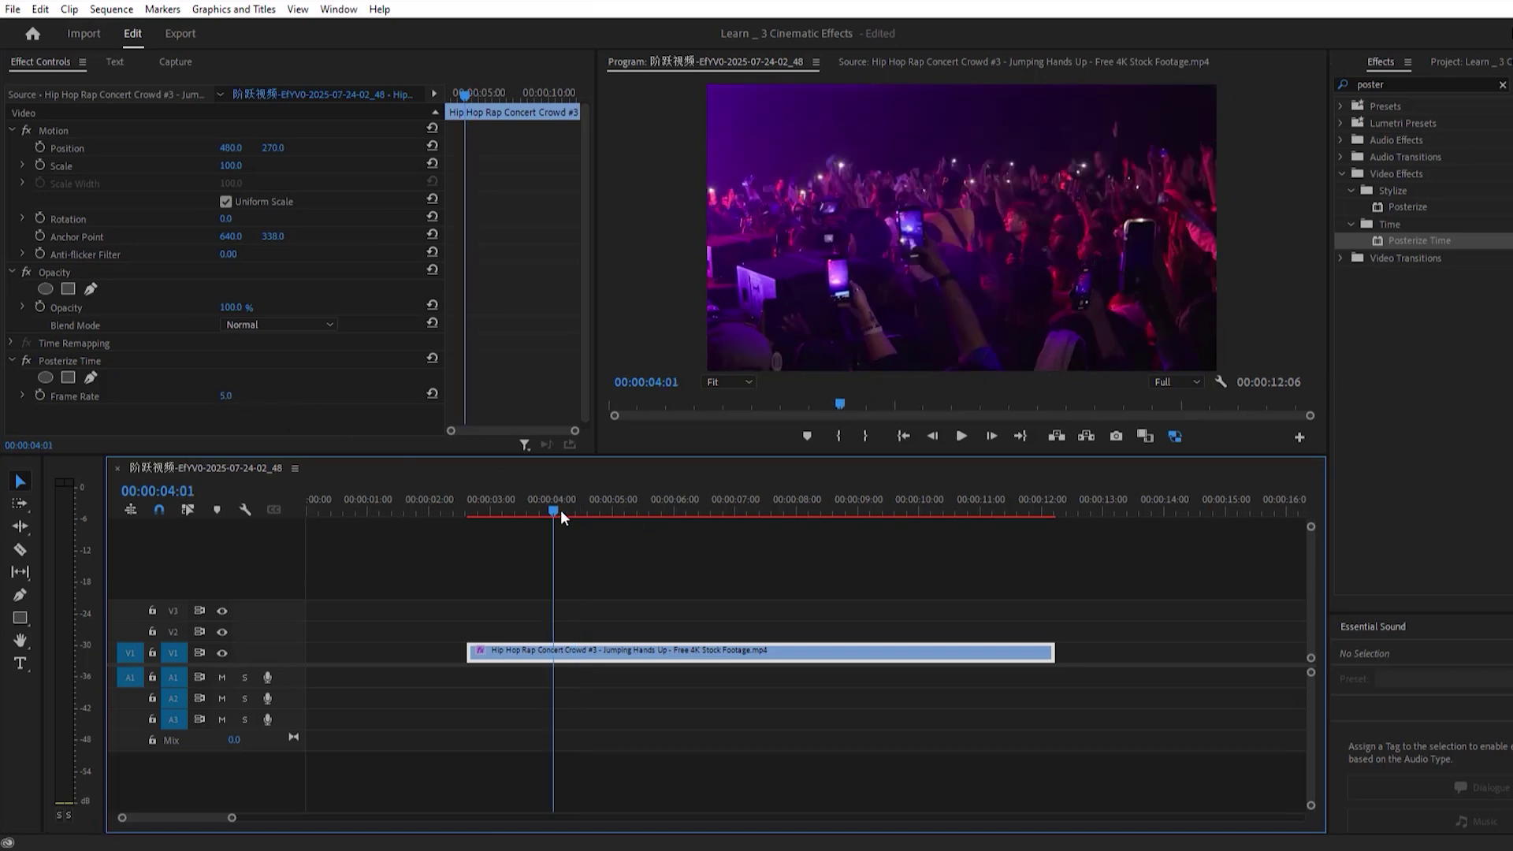
Preview the stutter, then razor-cut the concert clip at 00:00:07:18.
left_click_drag(556, 514, 559, 514)
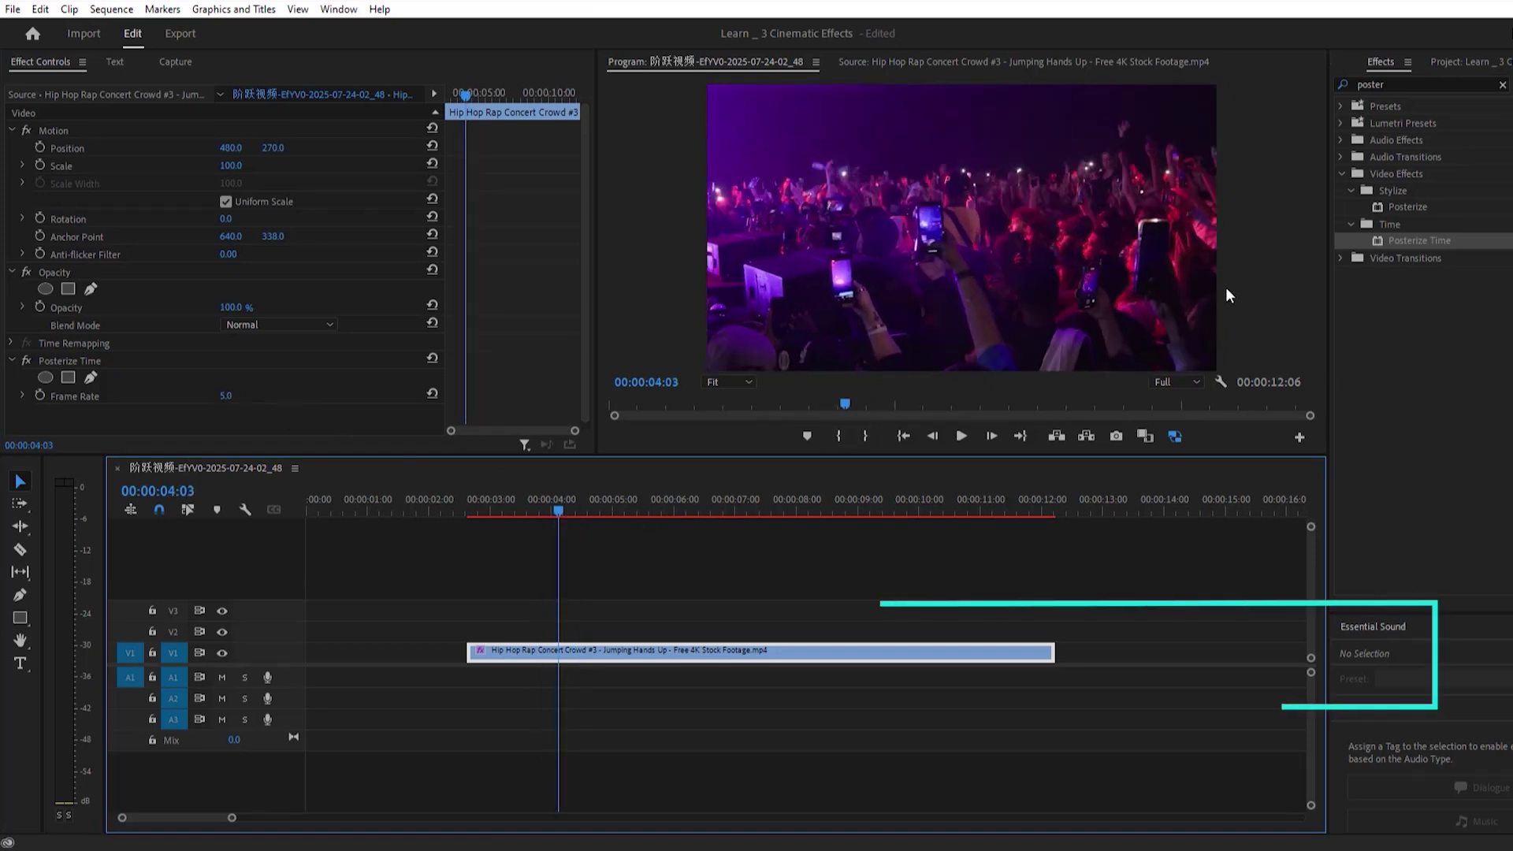
key("space")
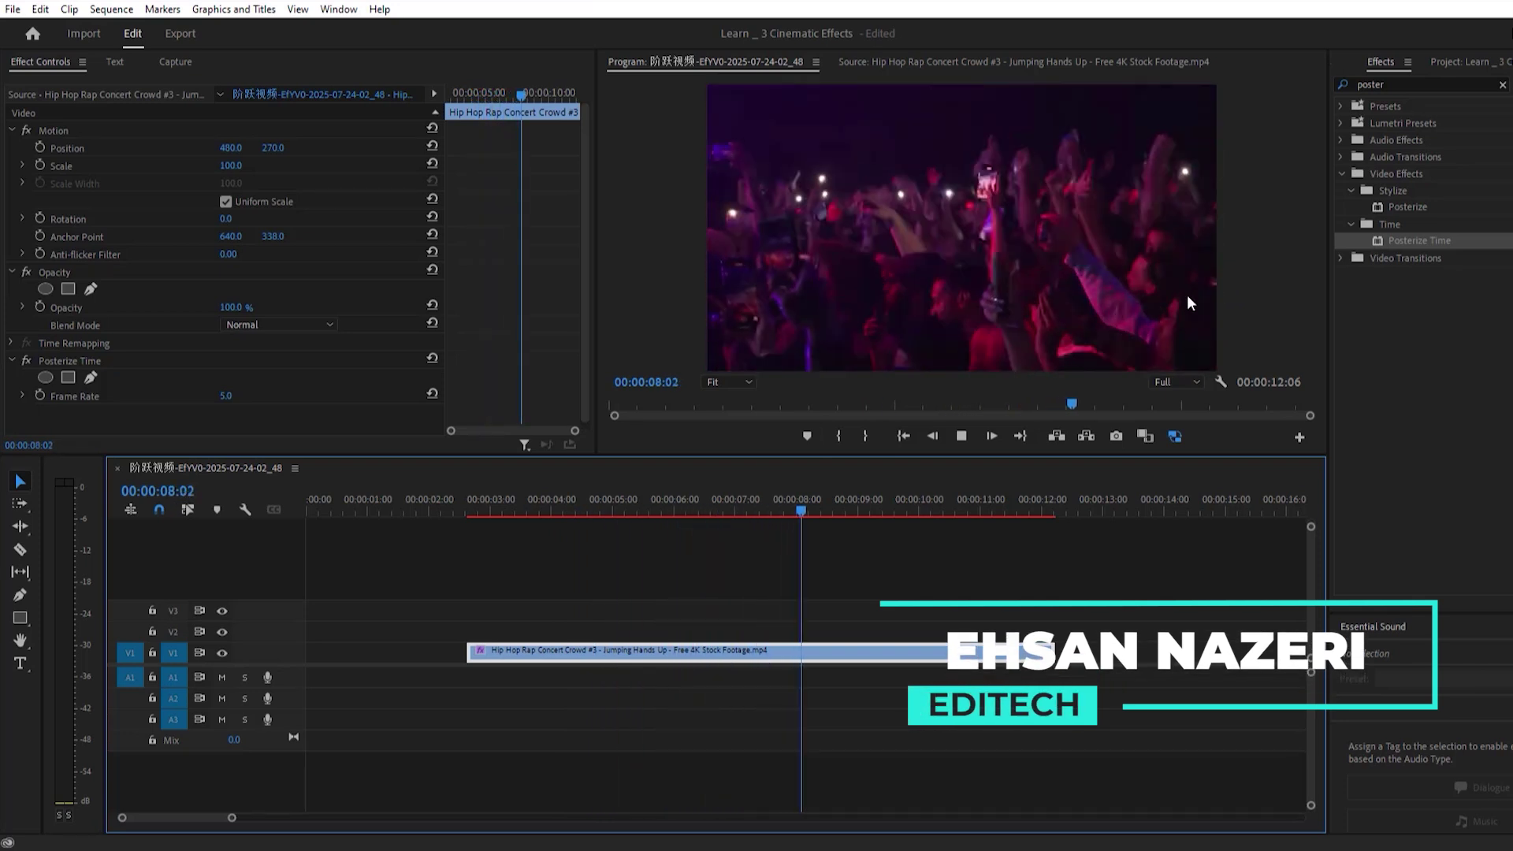
left_click(962, 436)
left_click(782, 511)
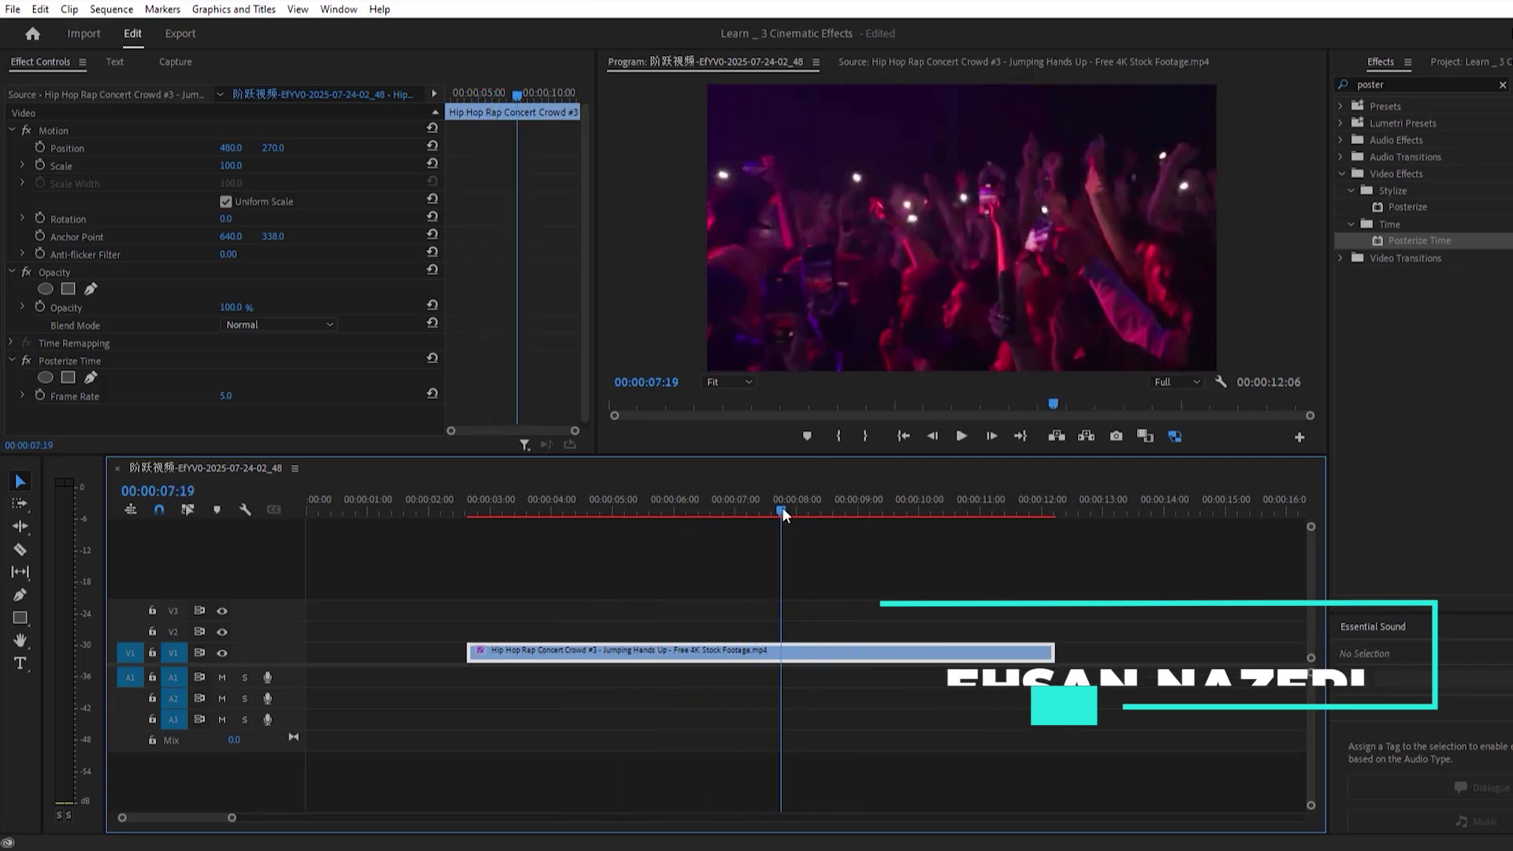
left_click(780, 511)
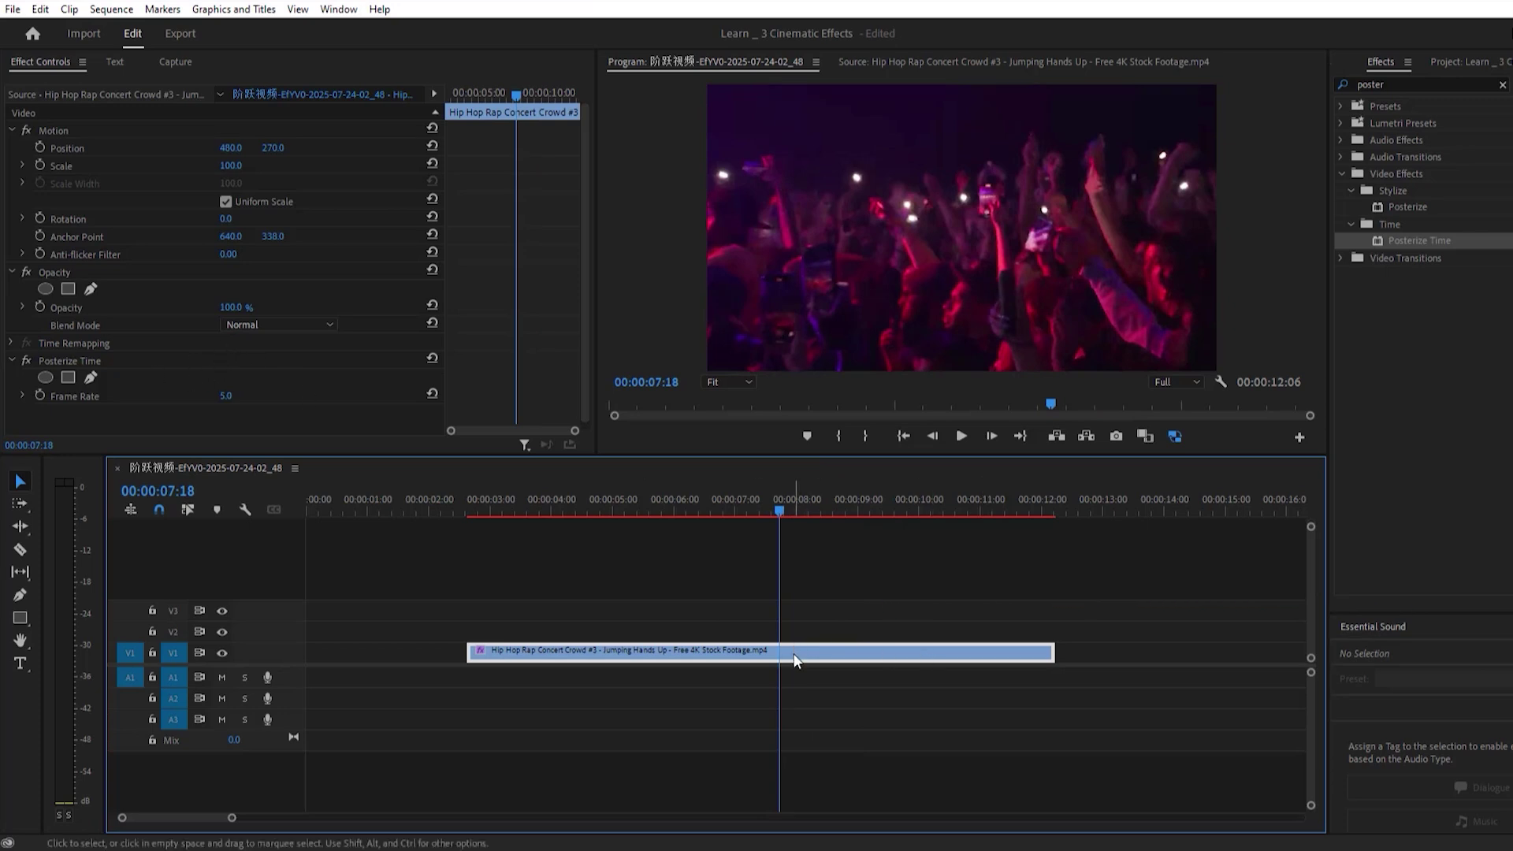
key("c")
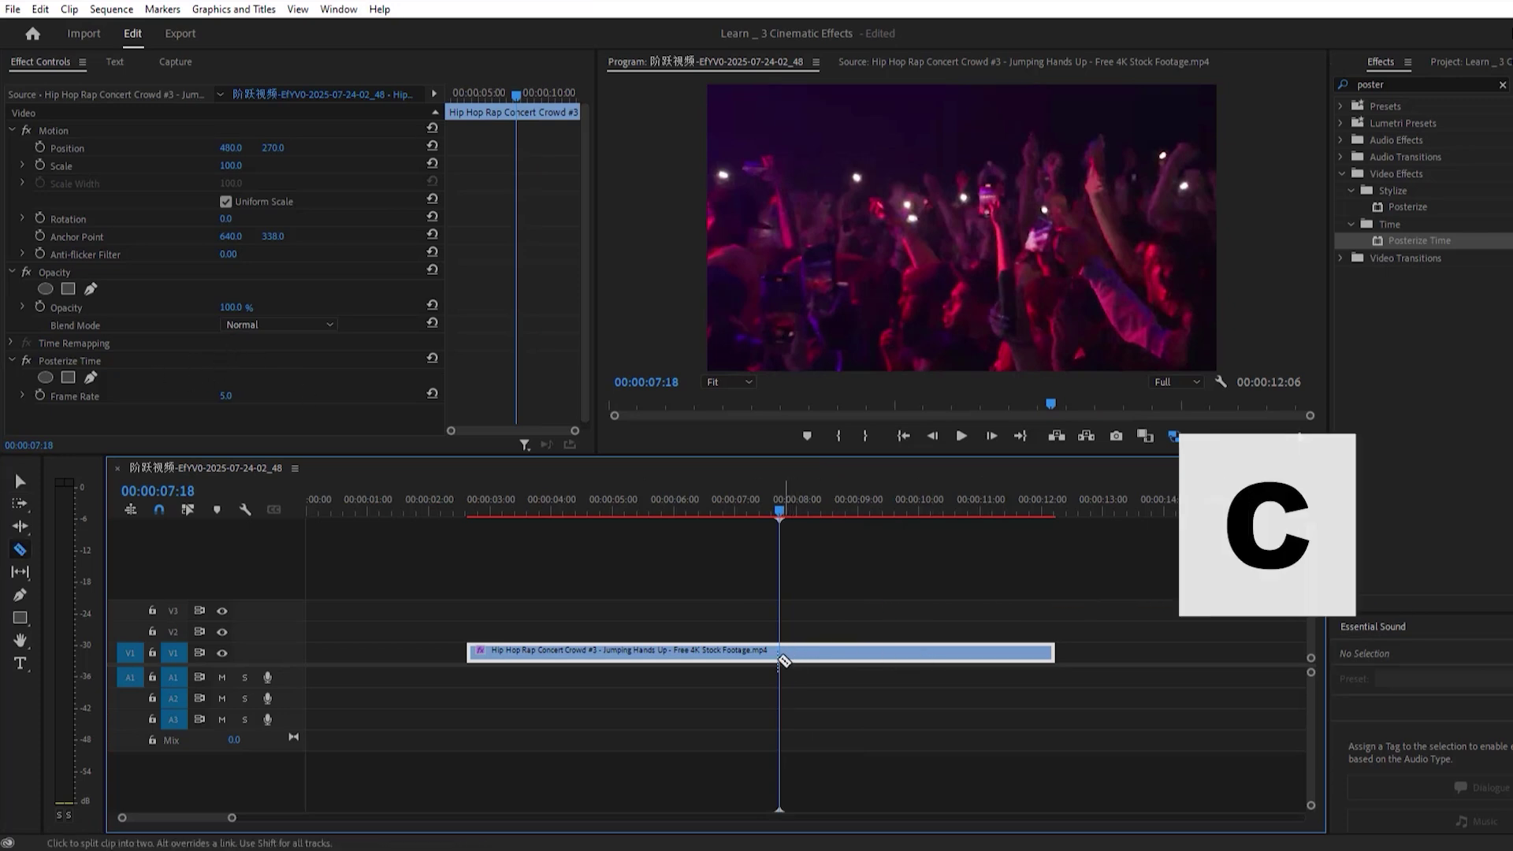
left_click(786, 649)
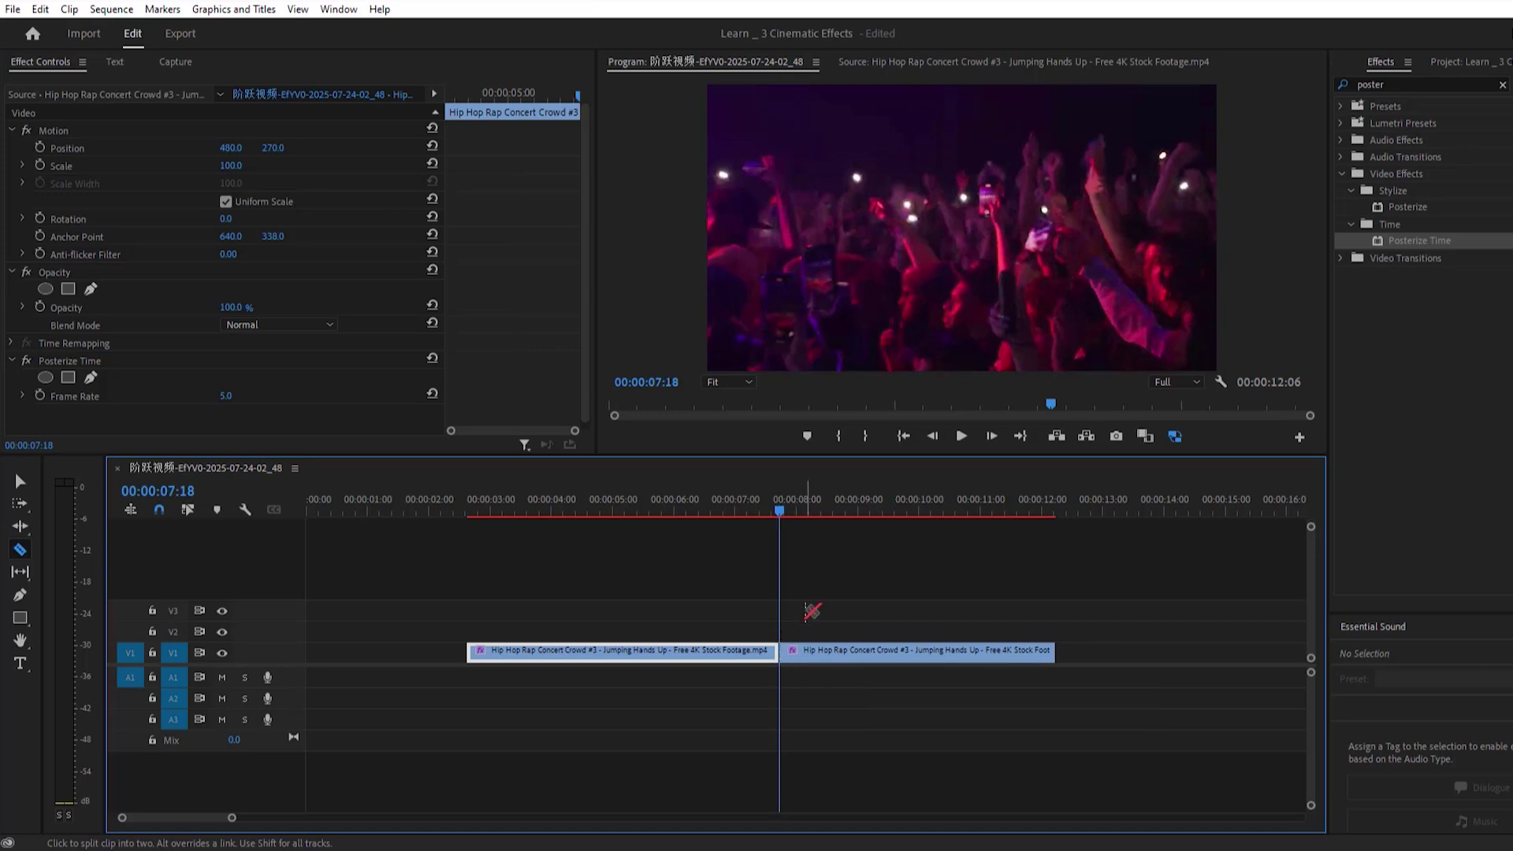
Delete Posterize Time from the second piece of the concert clip.
key("v")
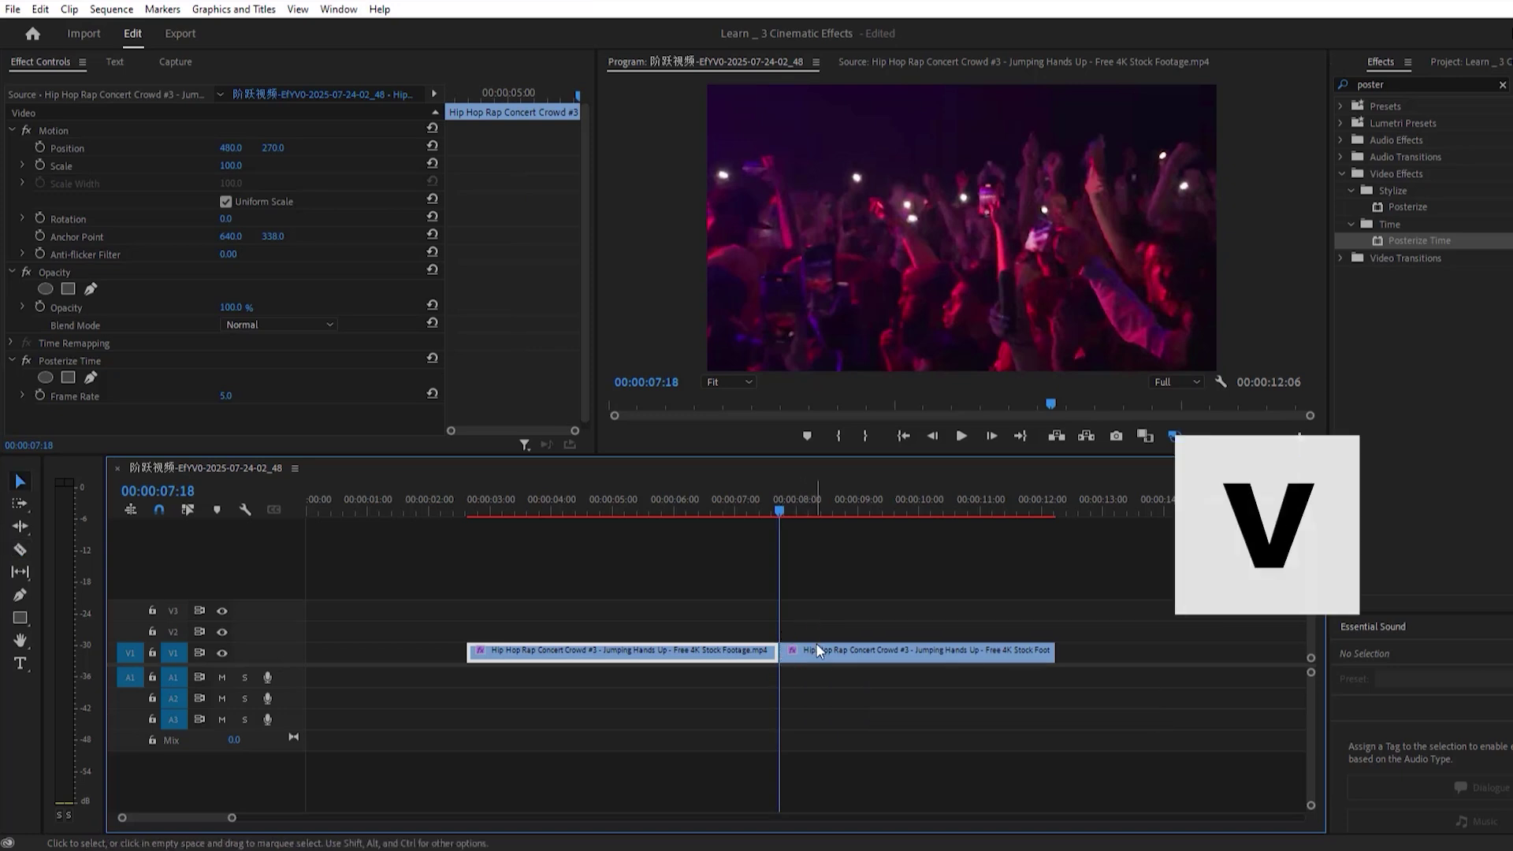
left_click(853, 651)
left_click(71, 362)
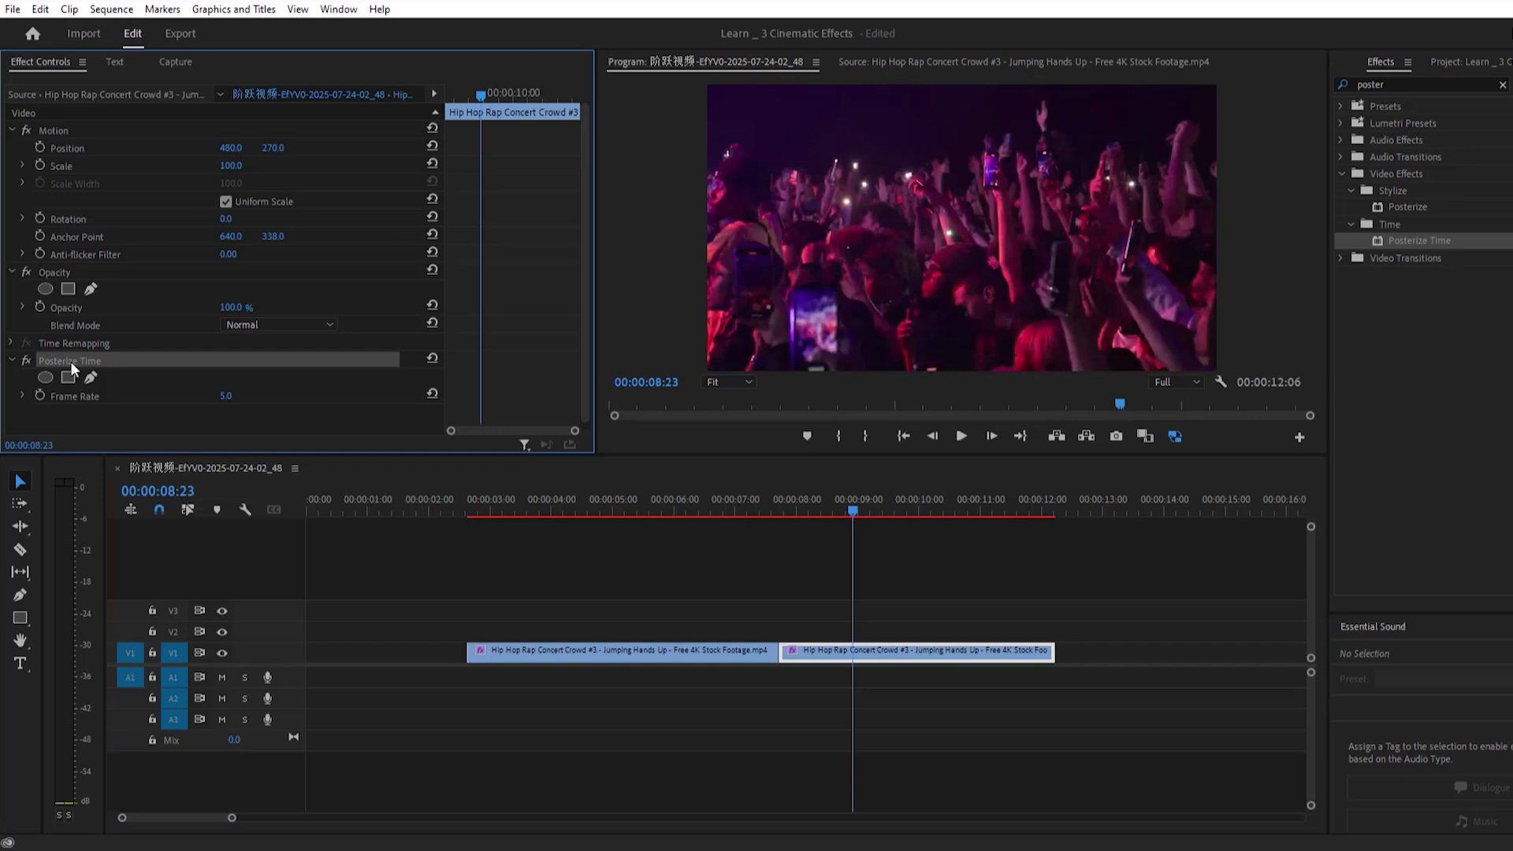
key("Delete")
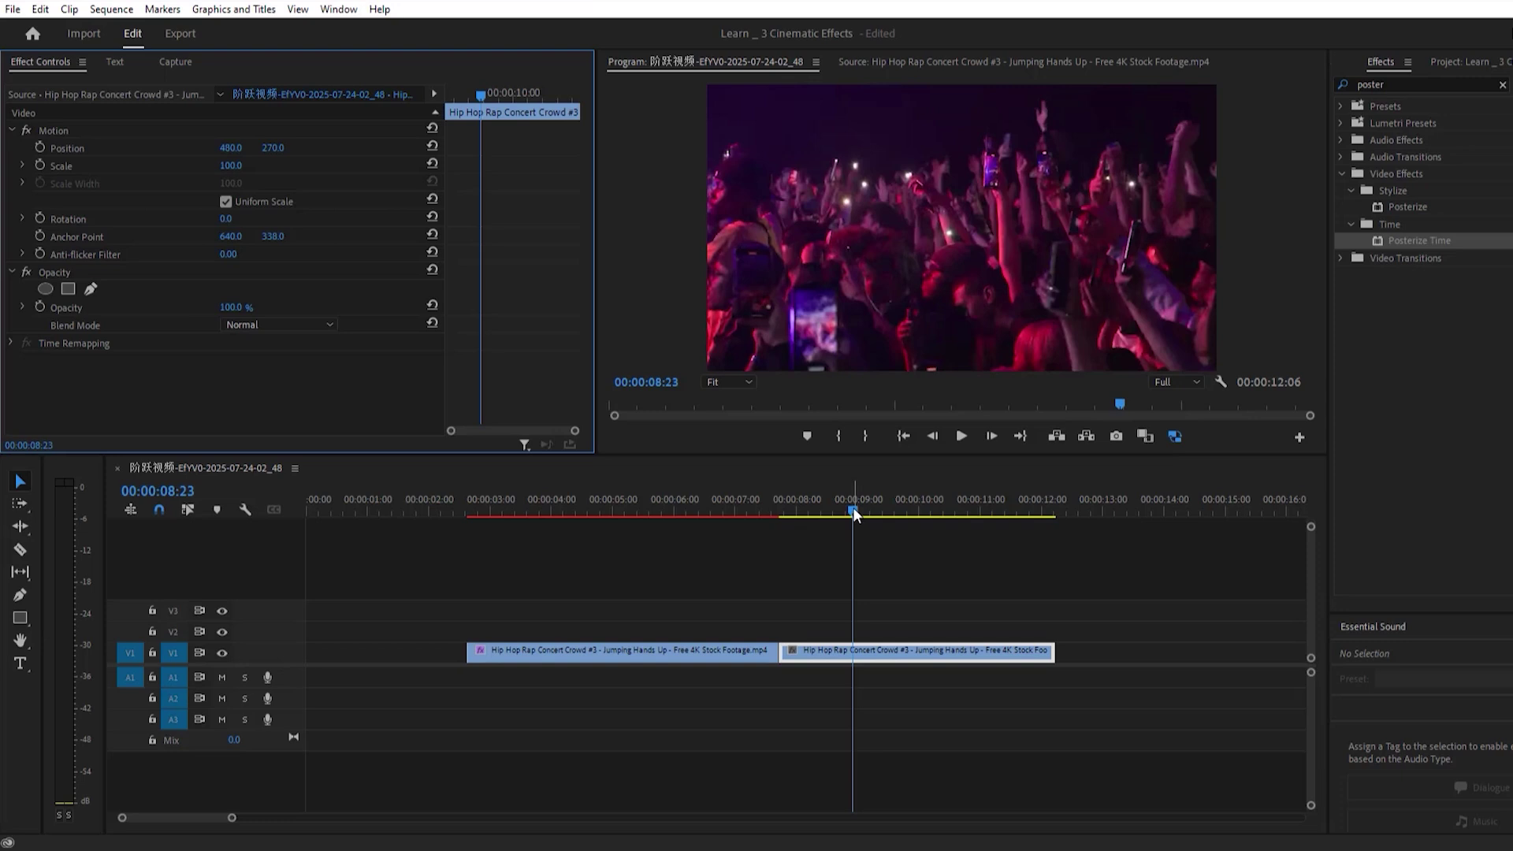
Play back from 00:00:05:08 across the cut to compare both halves.
left_click_drag(853, 510, 634, 502)
key("space")
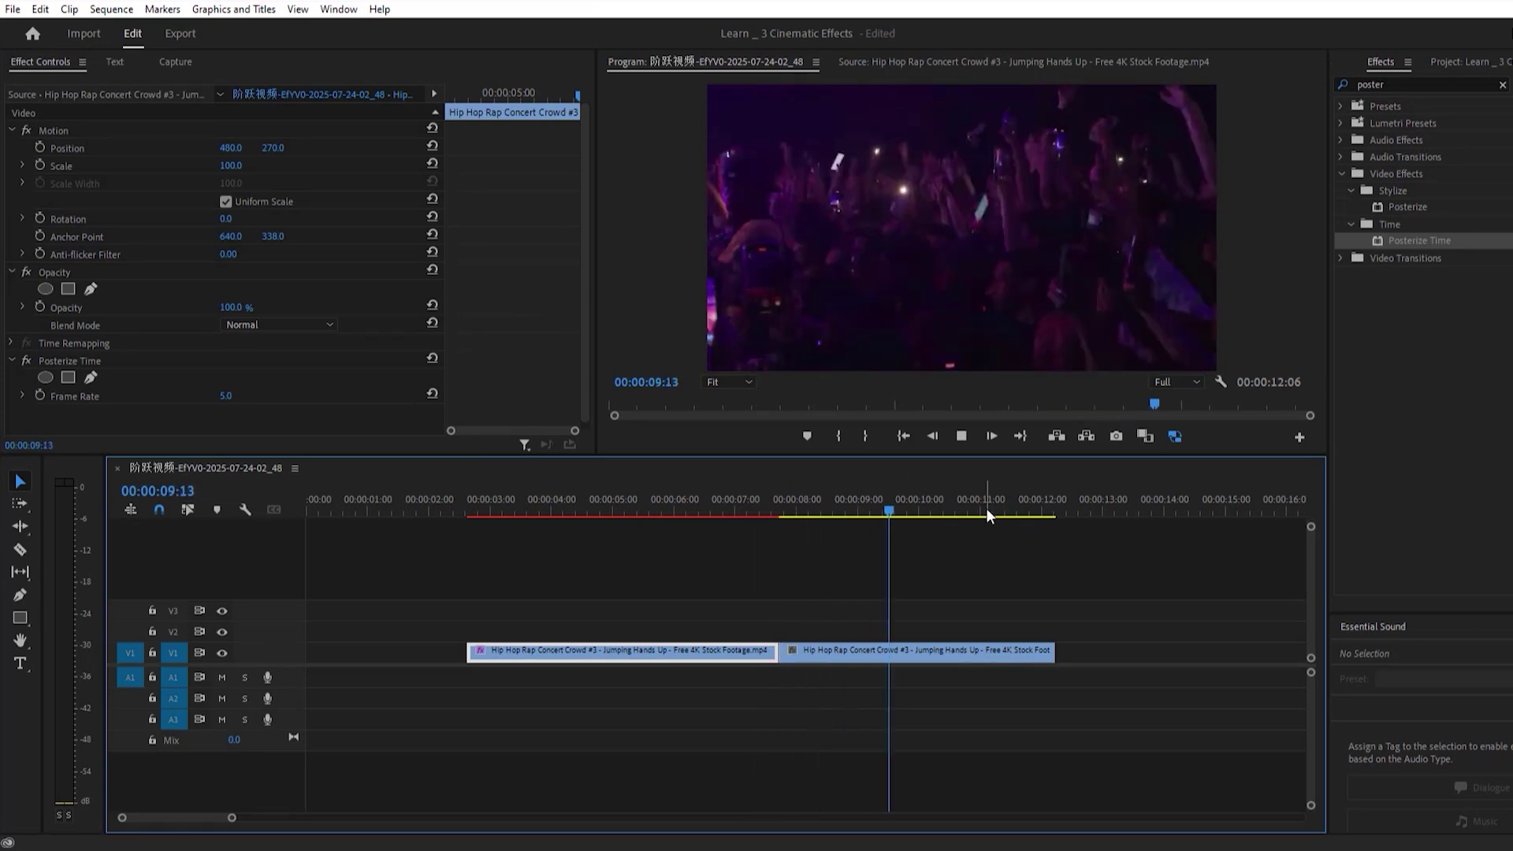
key("space")
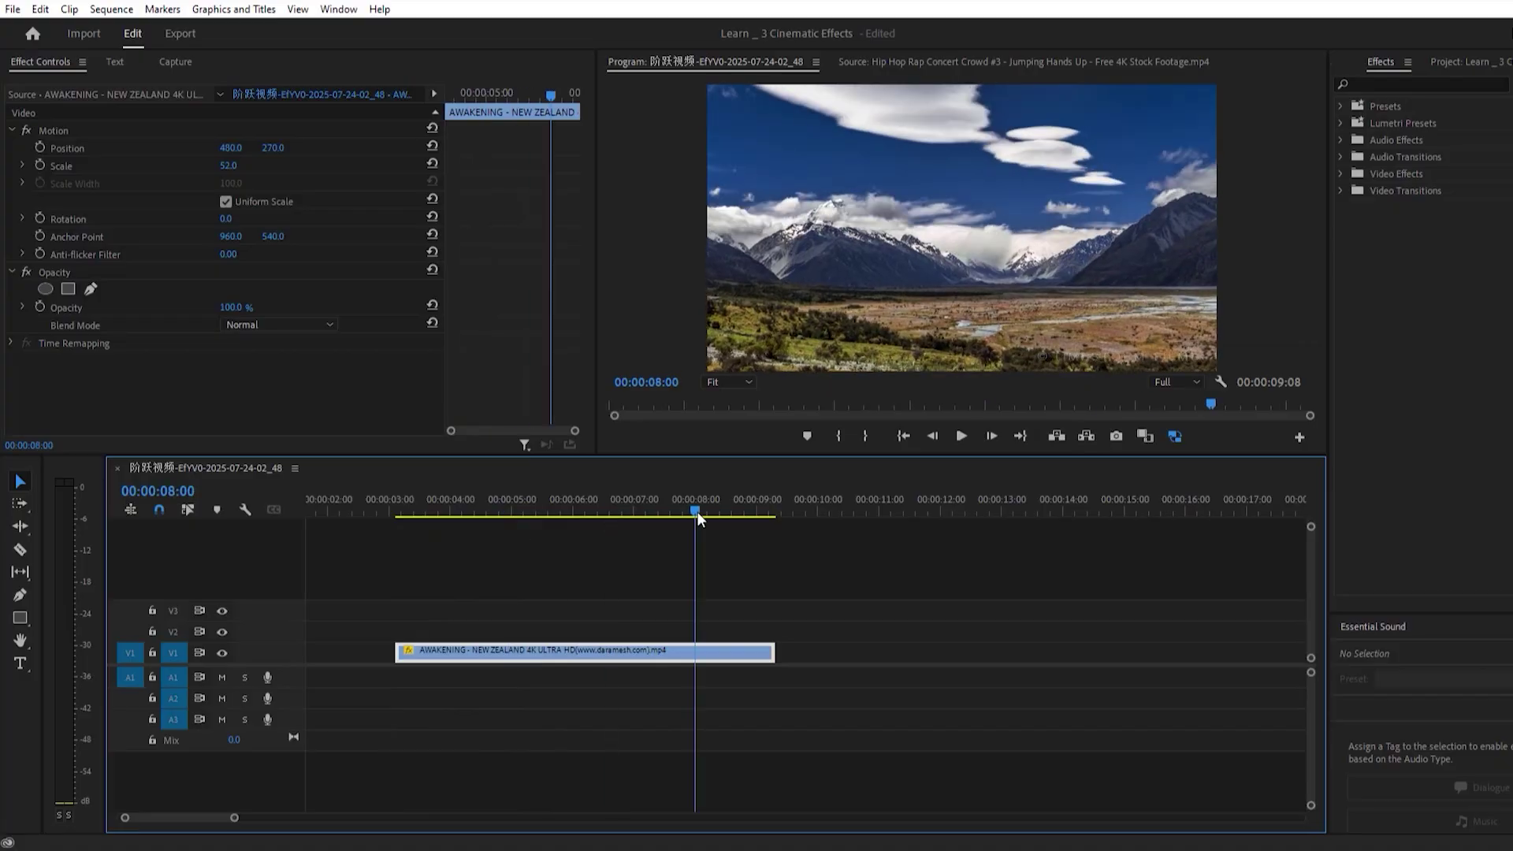
Search 'mirror' and apply the Distort > Mirror effect to the New Zealand mountain clip.
left_click_drag(698, 512, 498, 555)
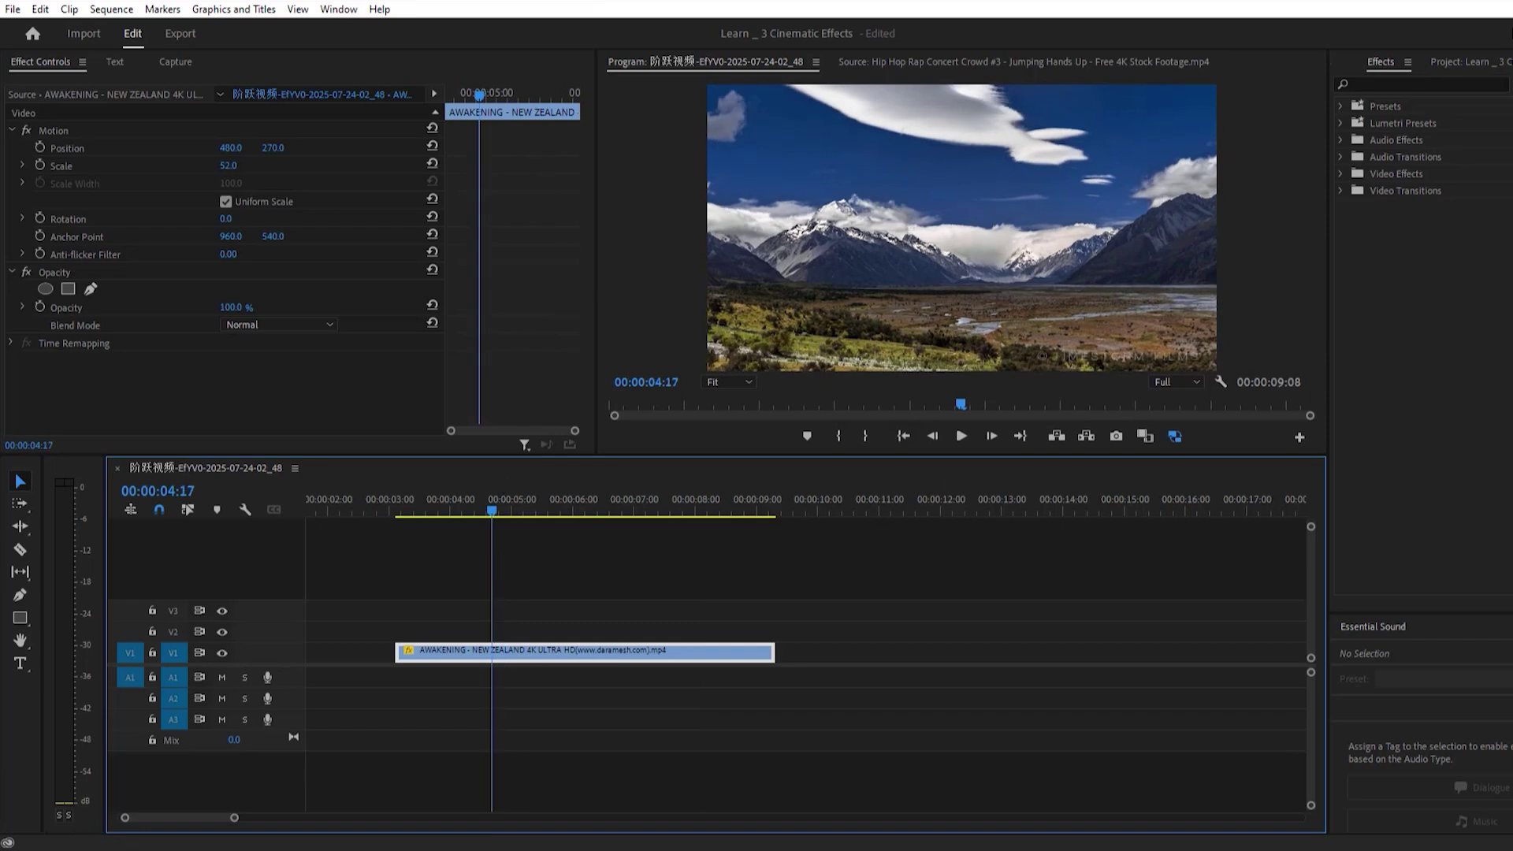
left_click(1389, 83)
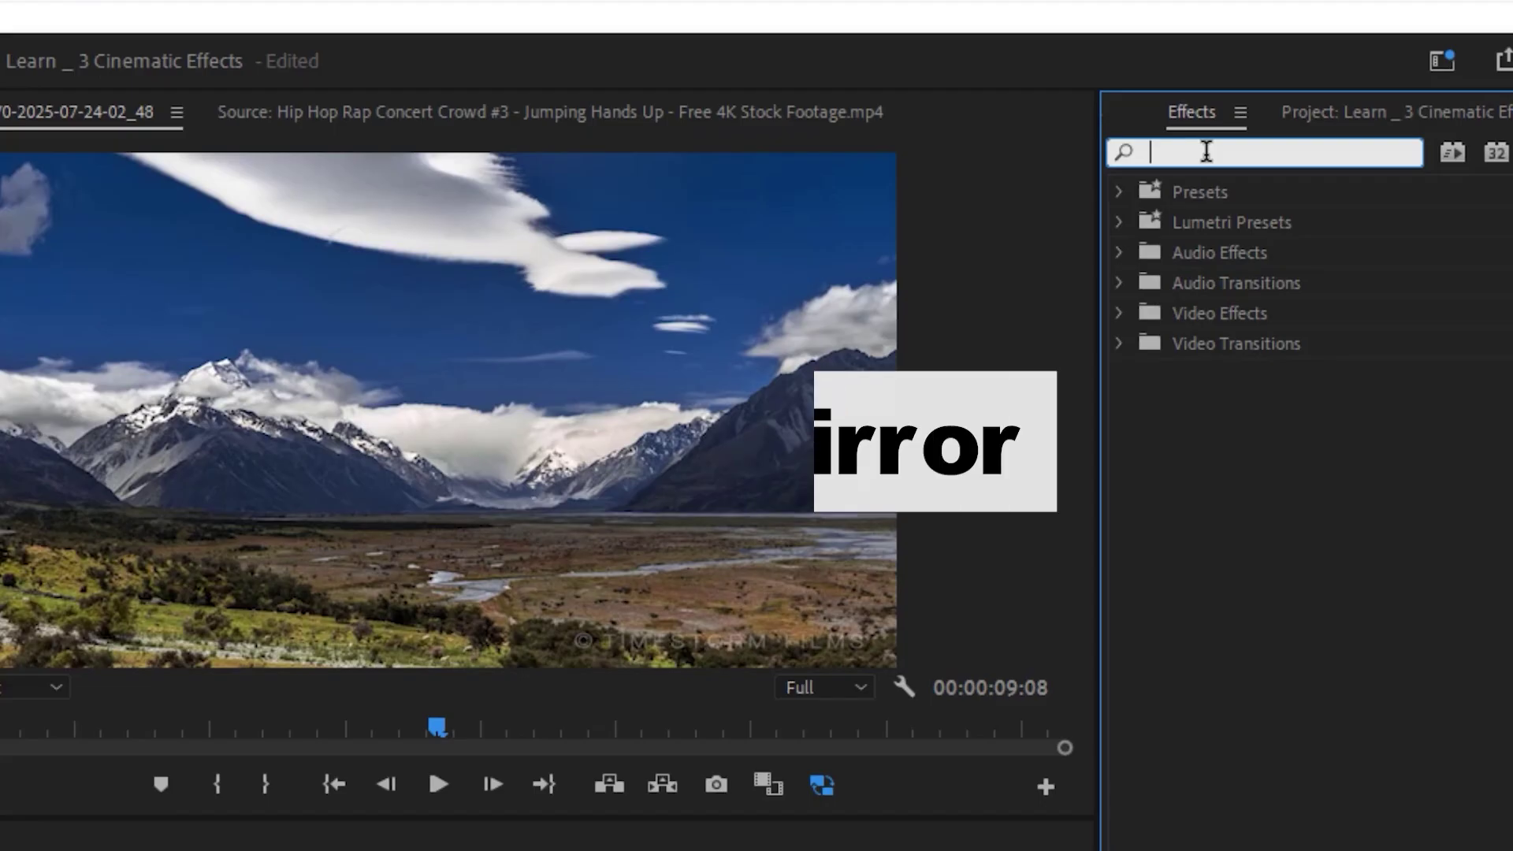
type("mirror")
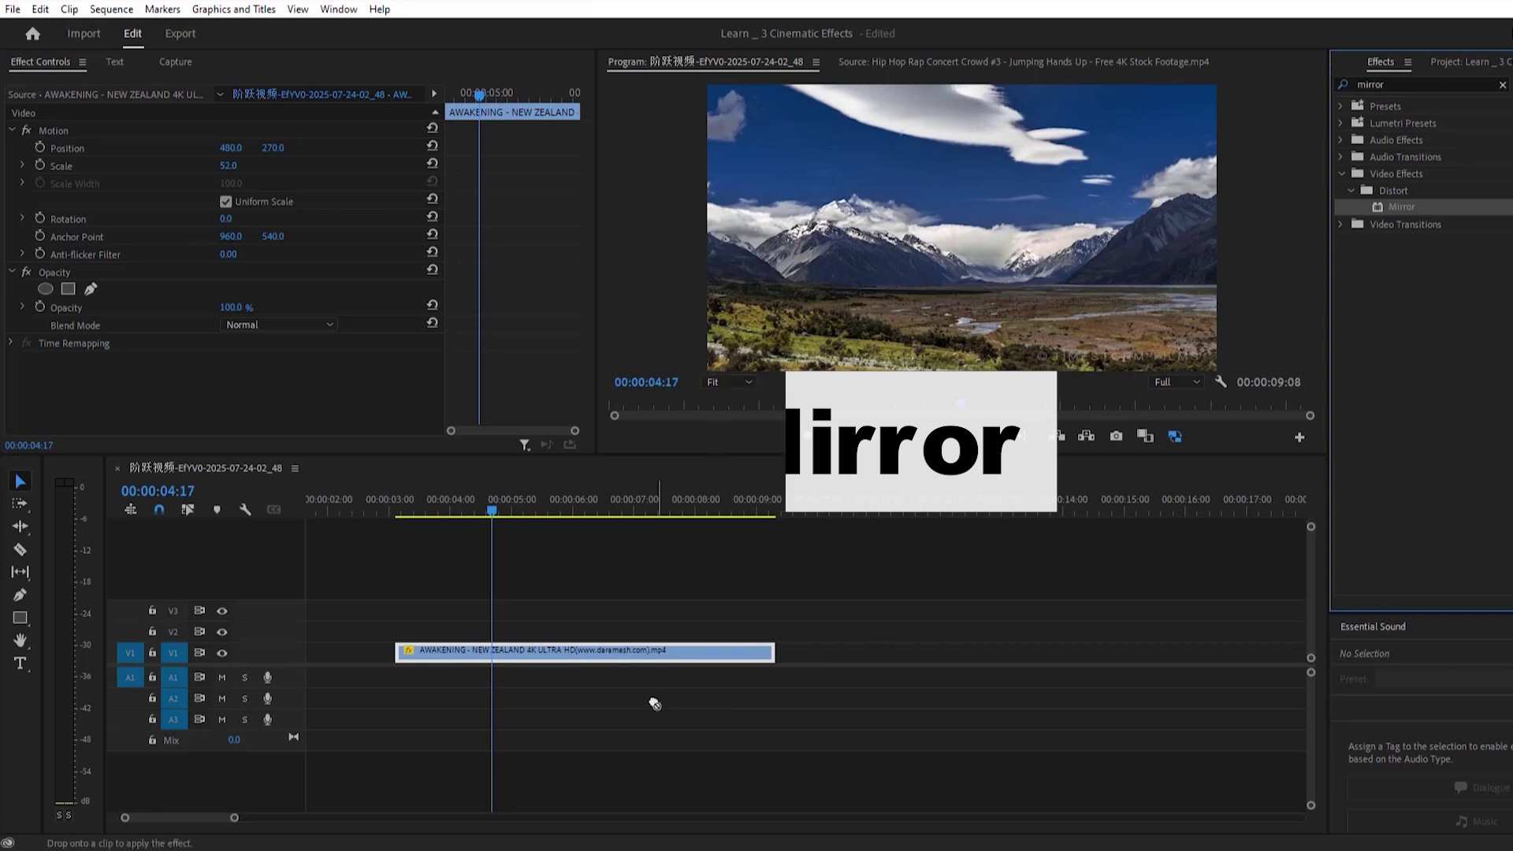
left_click_drag(1465, 439, 557, 654)
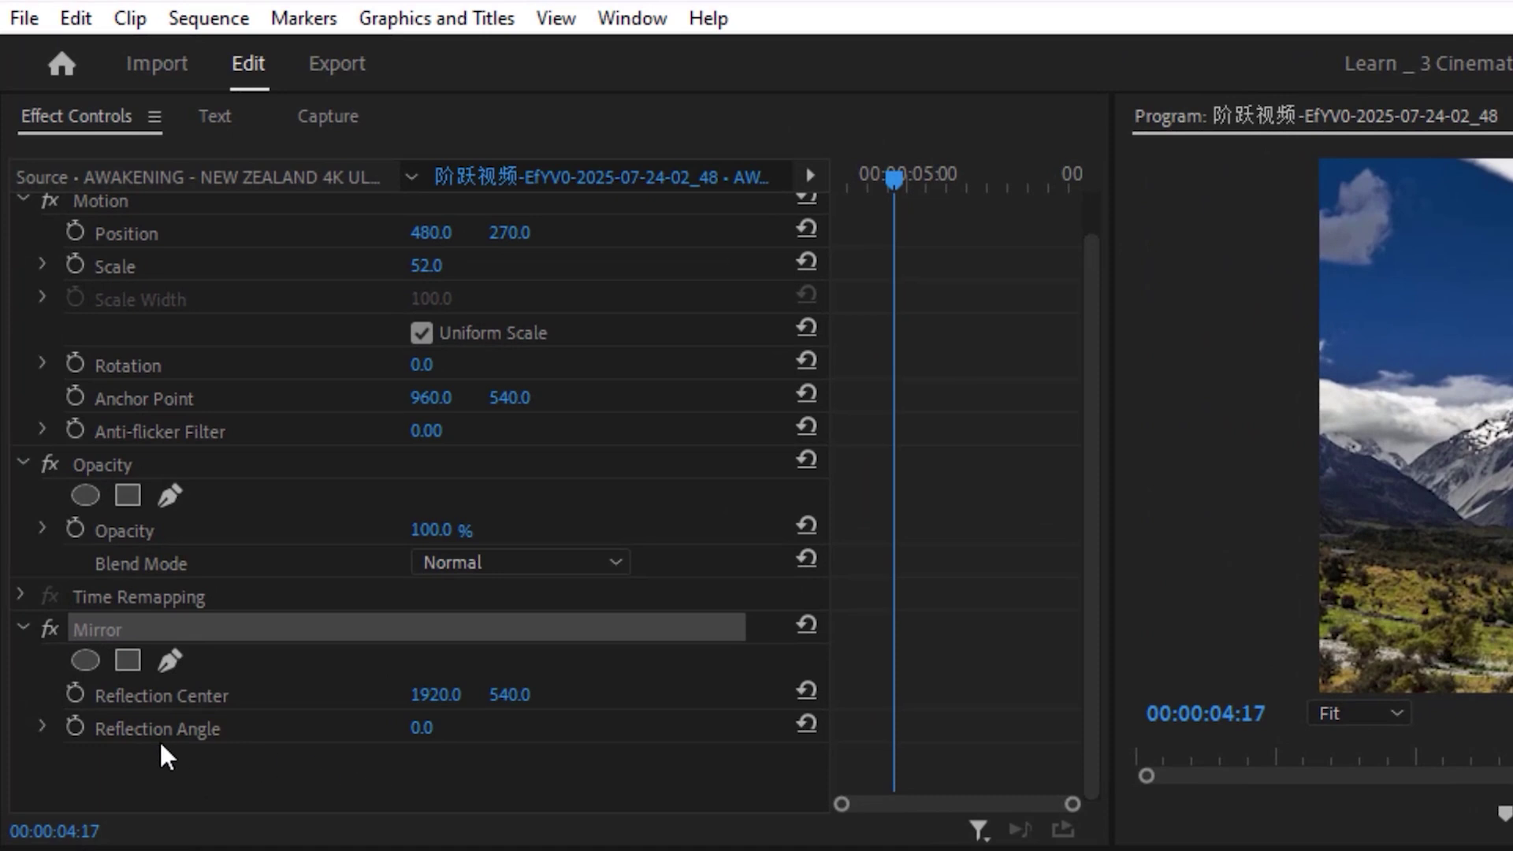
Set Mirror's Reflection Angle to -90° and Reflection Center Y to 381.
left_click(421, 729)
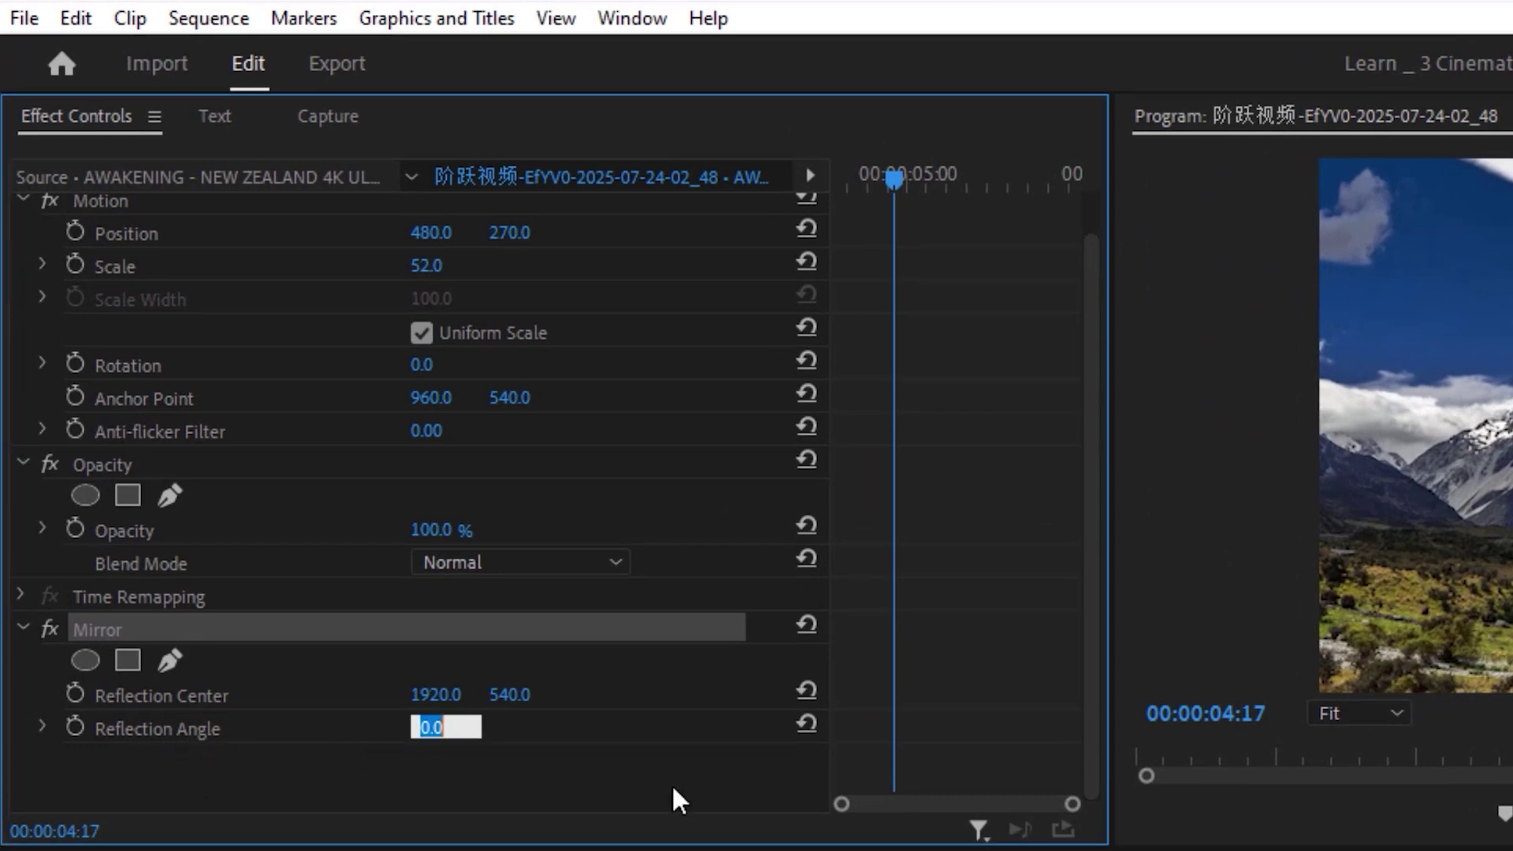
type("-90")
key("Return")
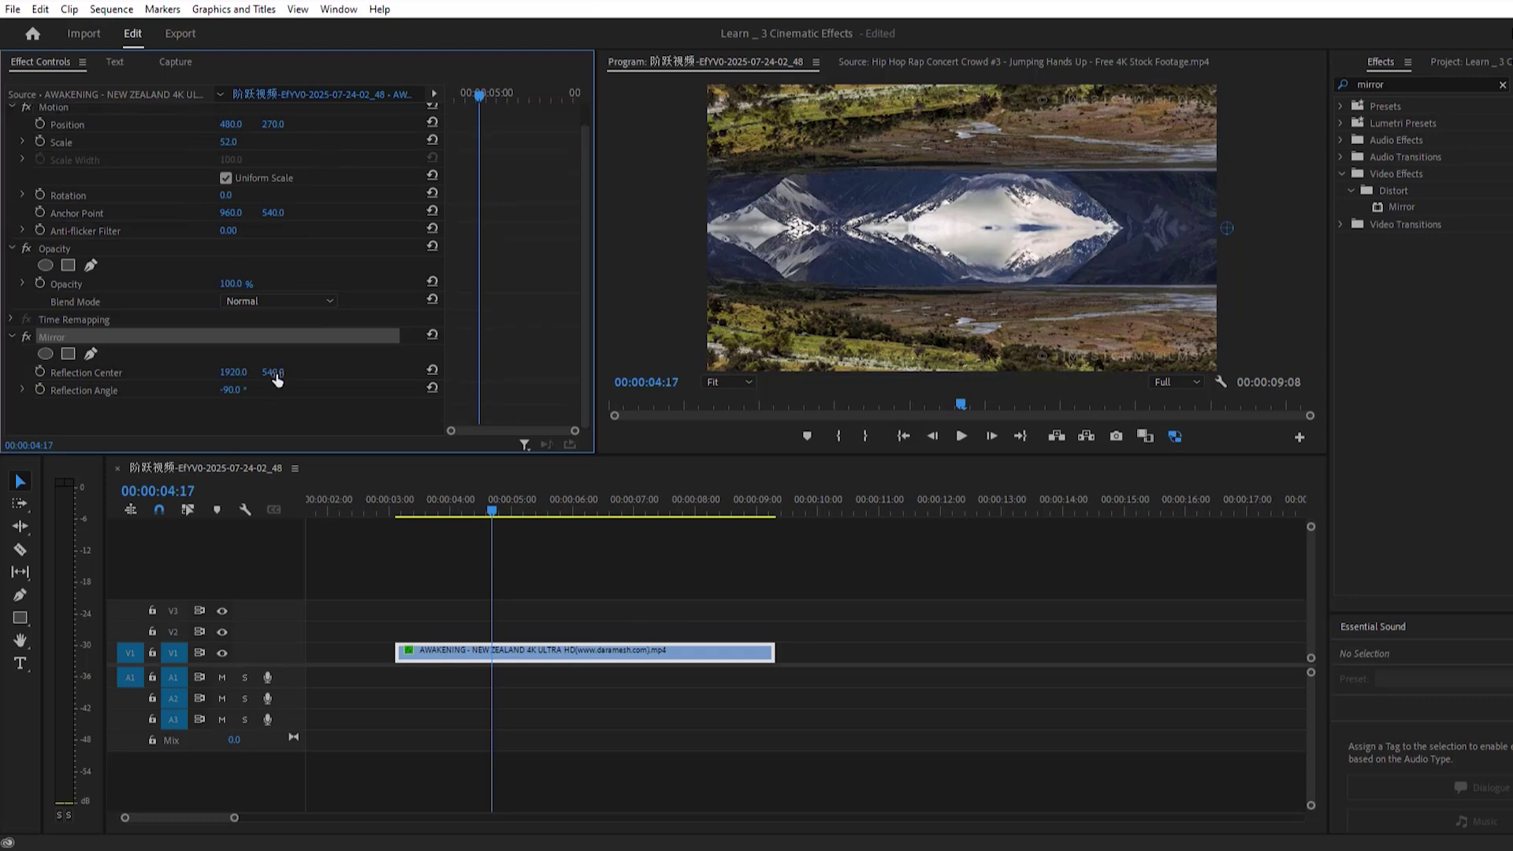
mouse_move(273, 371)
left_mouse_down()
mouse_move(236, 371)
mouse_move(270, 371)
left_mouse_up()
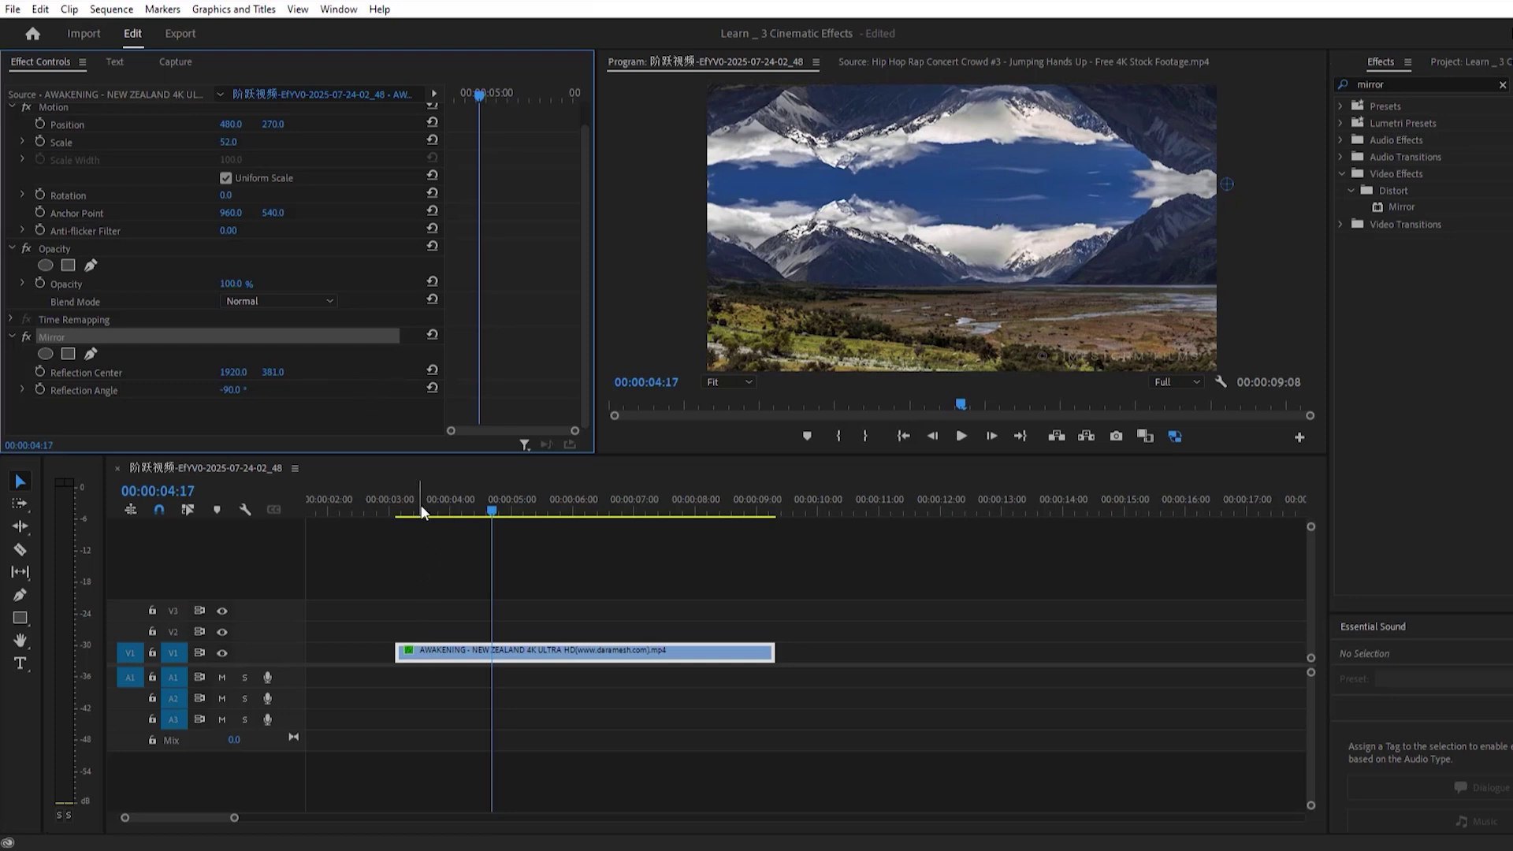
left_click(481, 511)
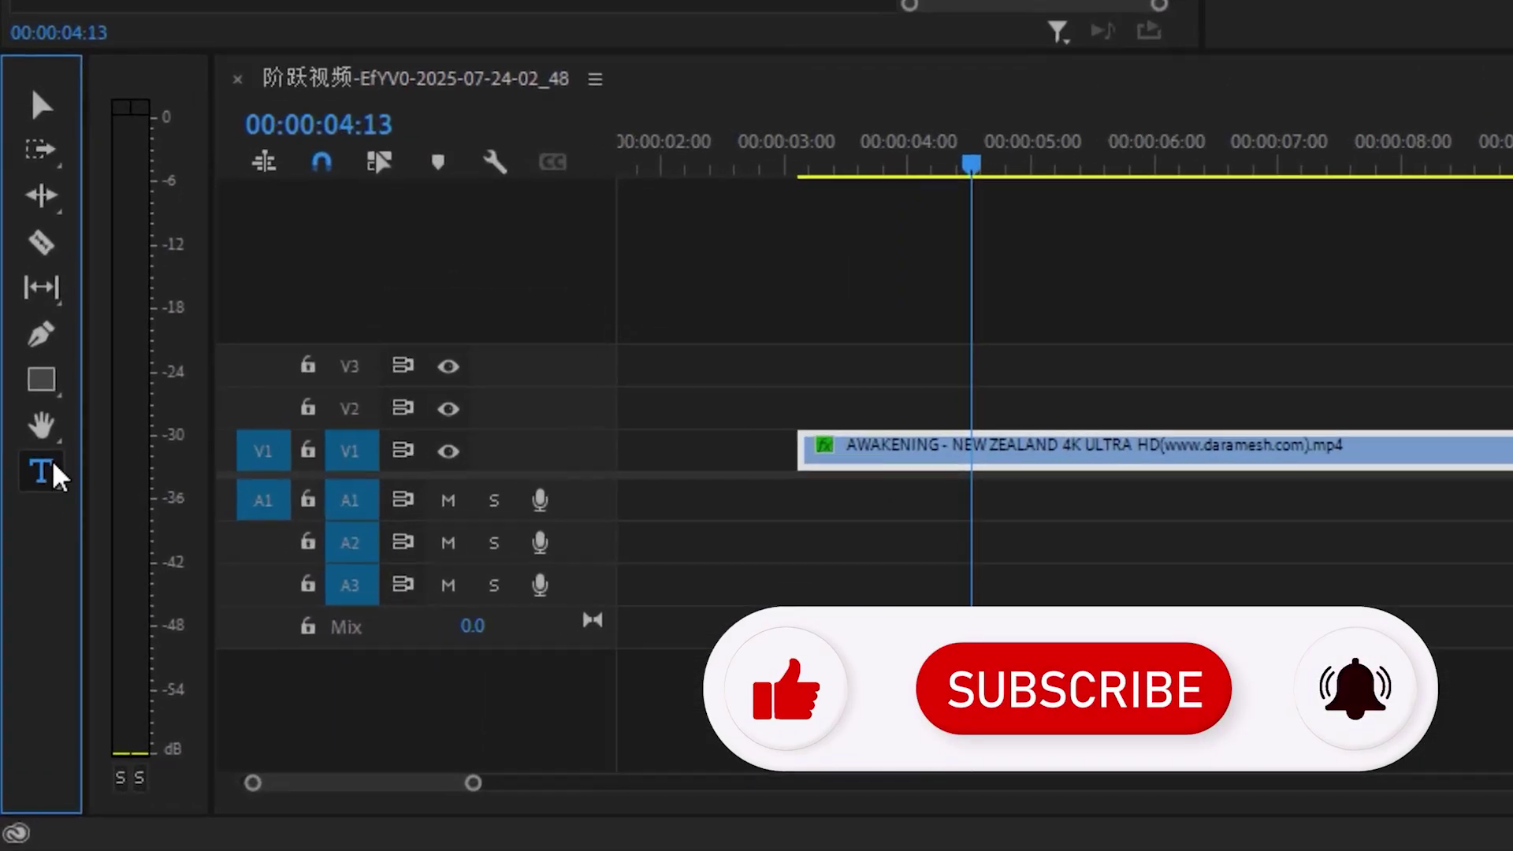
Add an 'EdiTech' title in the upper middle of the mountain frame.
left_click(21, 664)
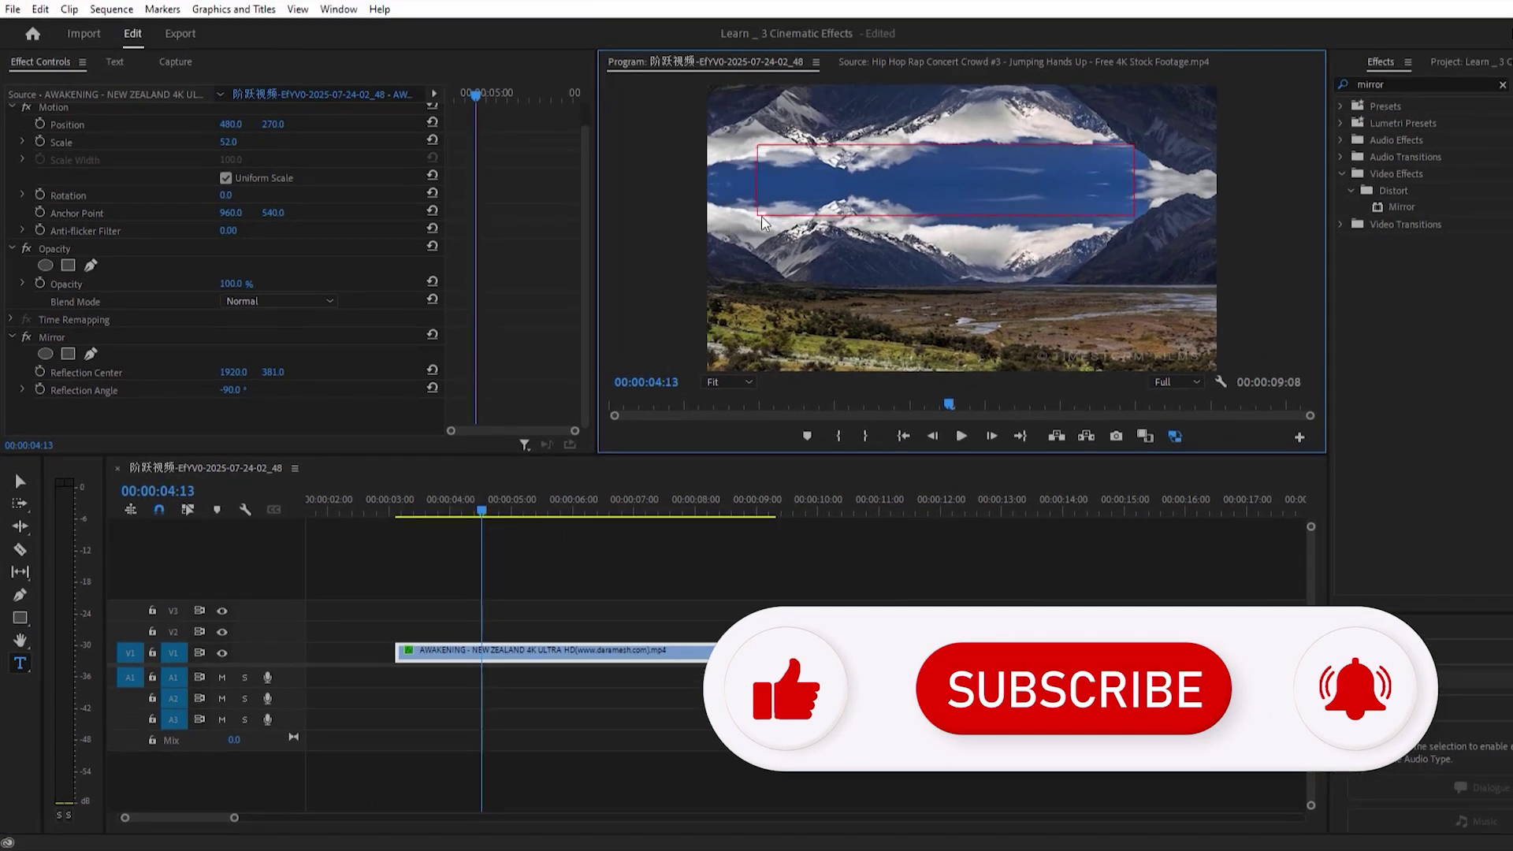
left_click_drag(1135, 144, 771, 223)
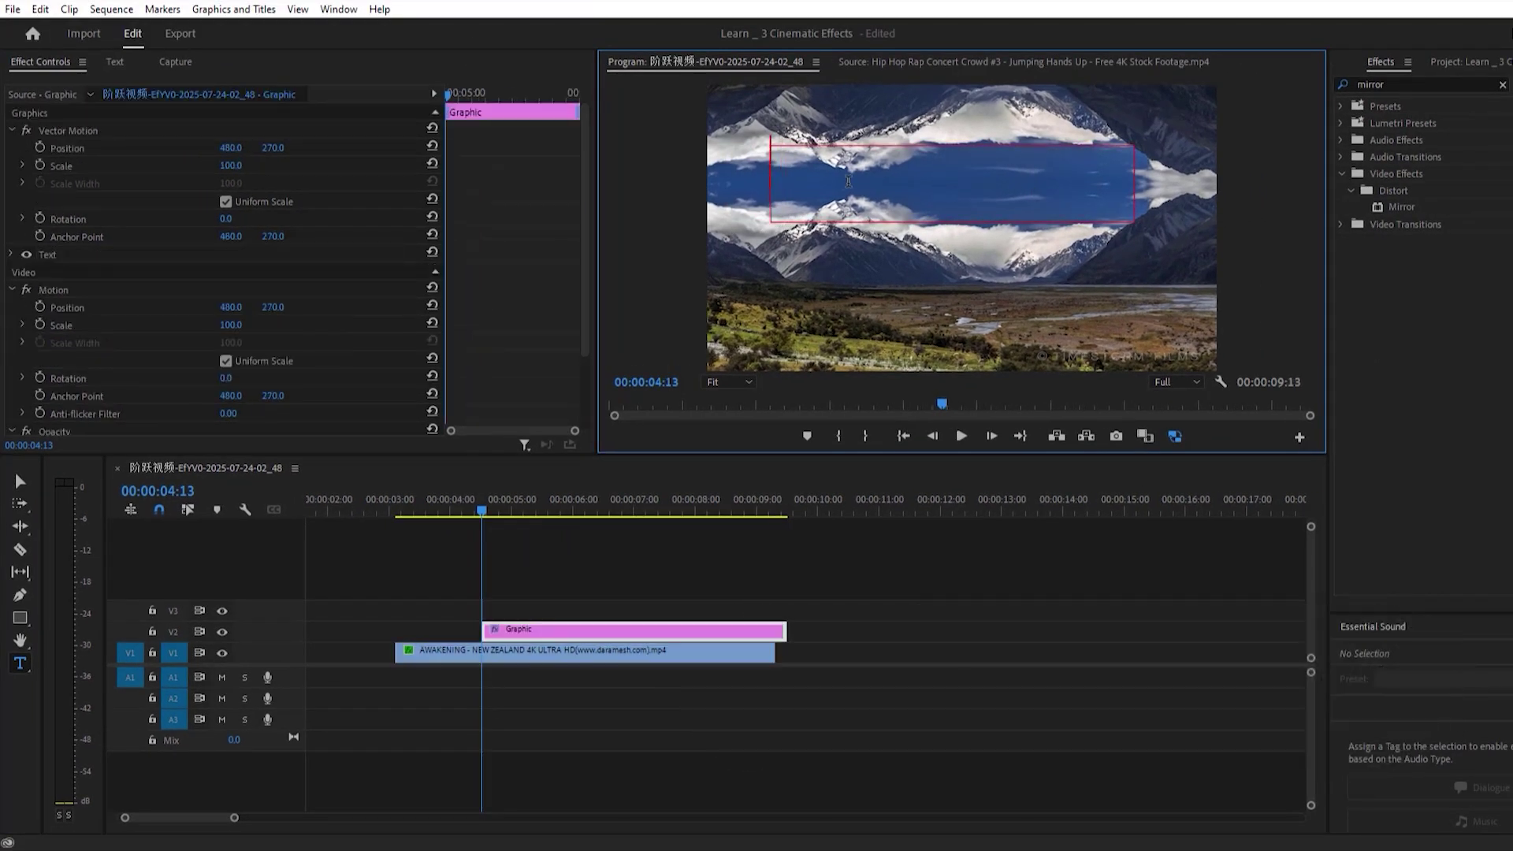
type("E")
type("diTech")
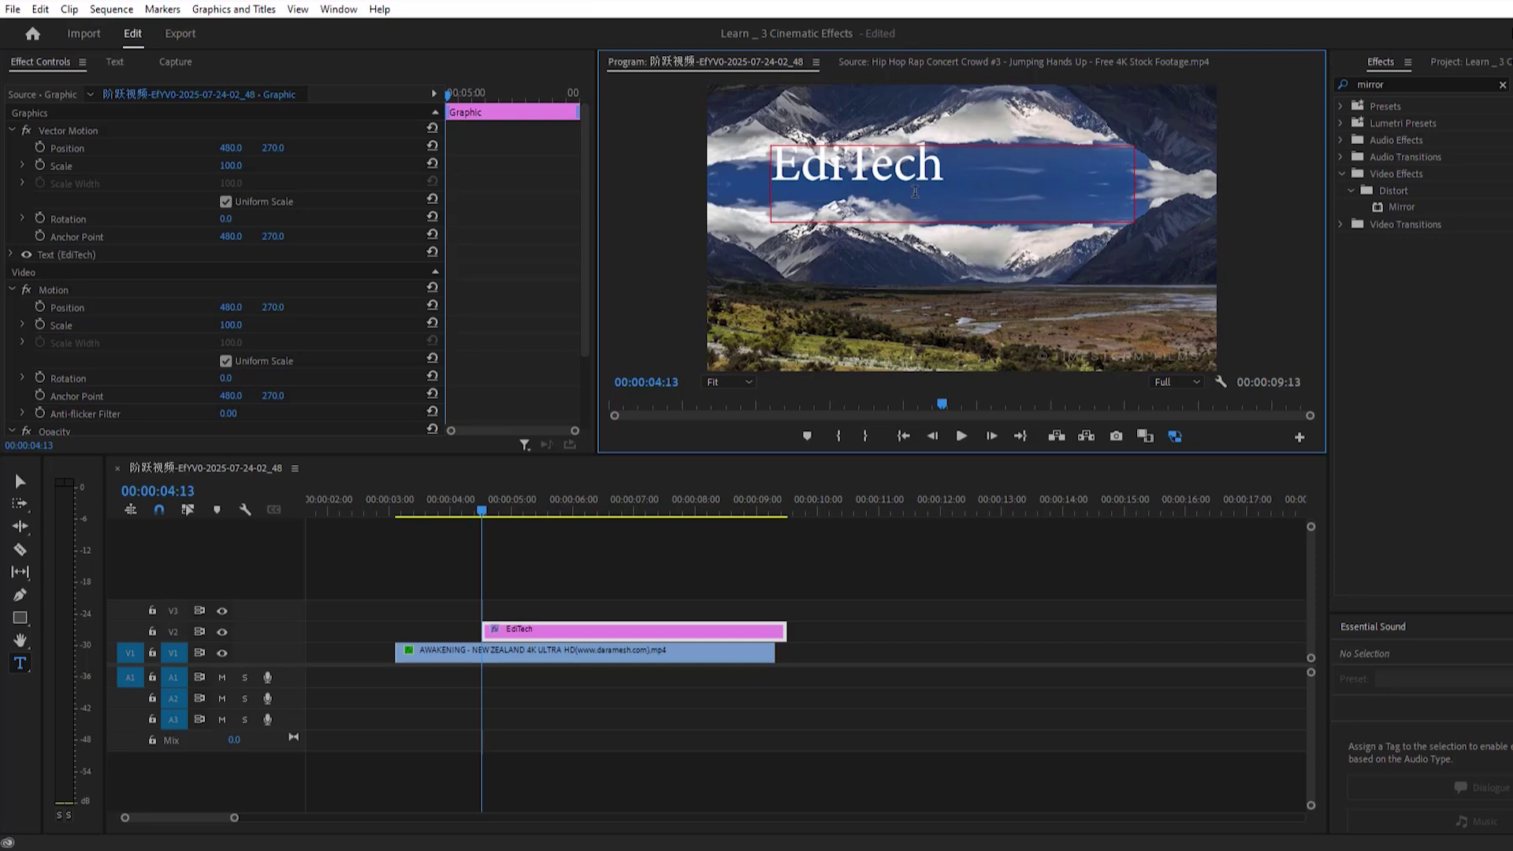
type("v")
left_click_drag(923, 175, 1042, 195)
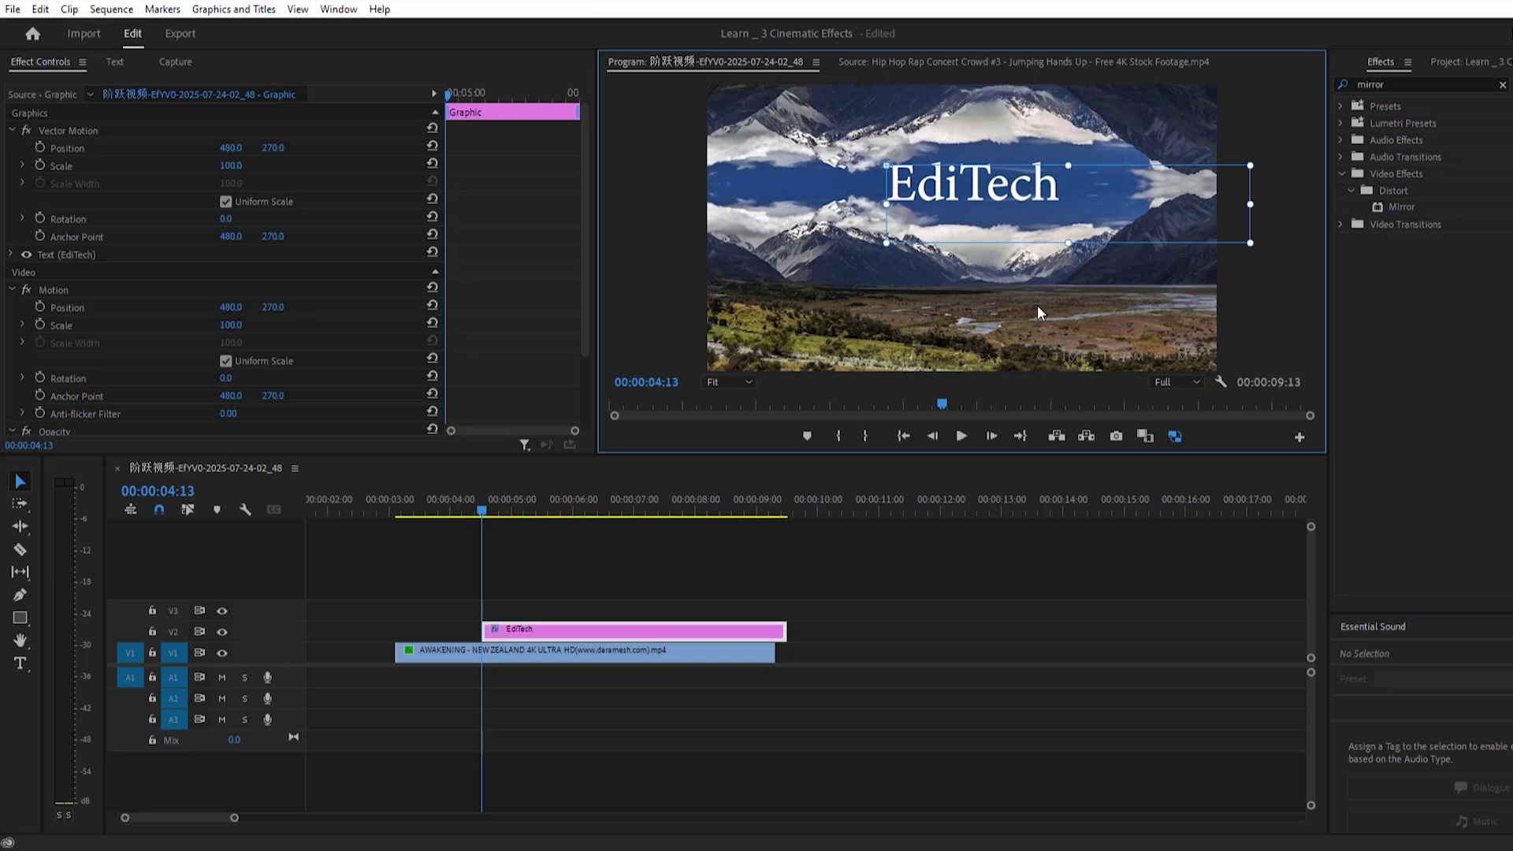
left_click_drag(970, 194, 955, 199)
Align the title clip on V2 to start and end with the mountain clip, then play it back.
left_click_drag(618, 631, 533, 630)
left_click_drag(699, 630, 775, 631)
left_click(415, 501)
key("space")
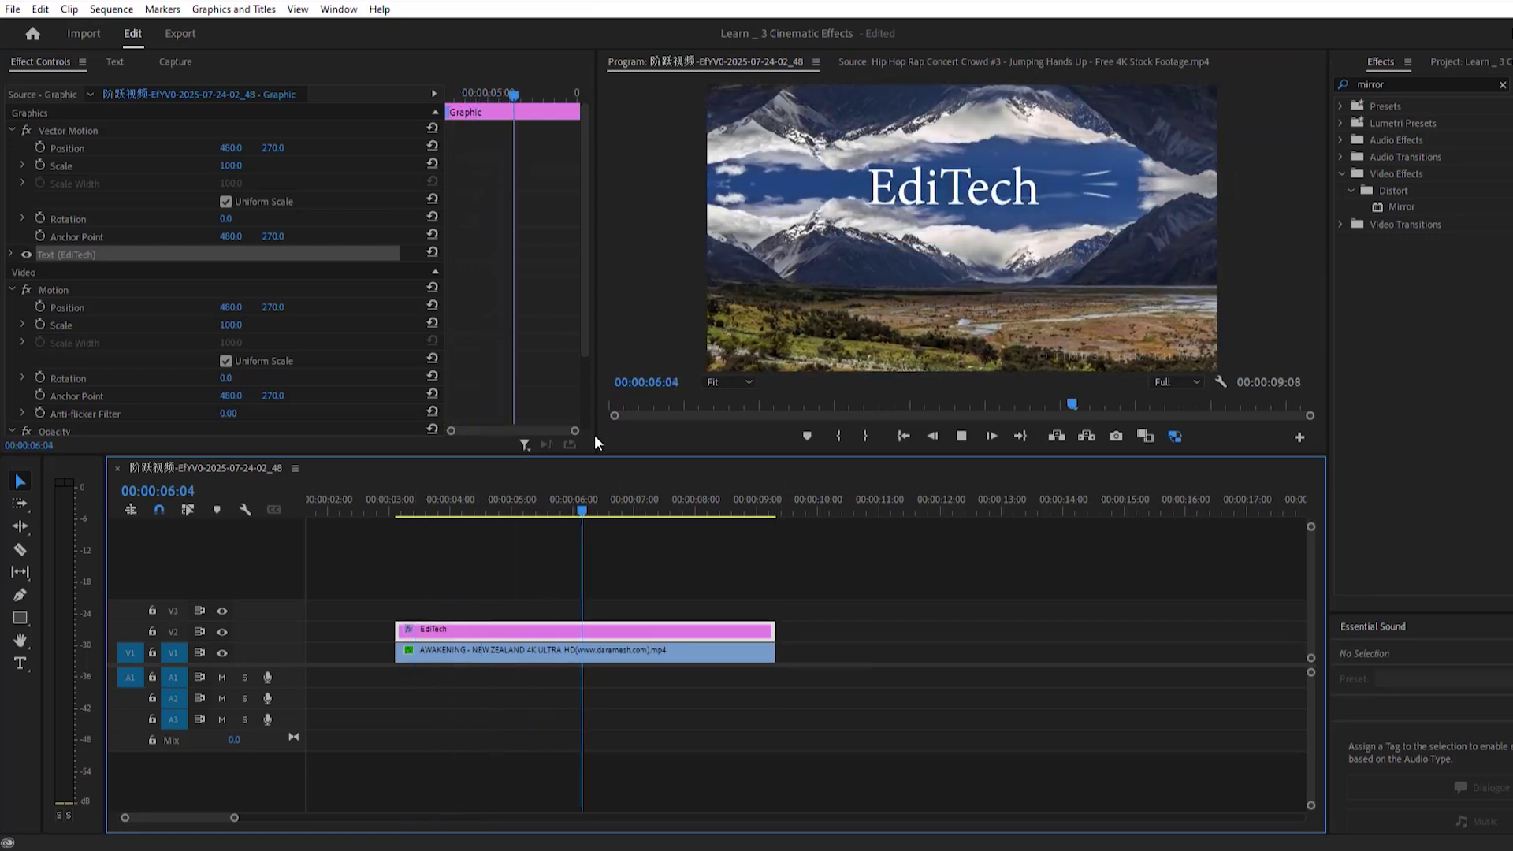
left_click_drag(410, 508, 396, 510)
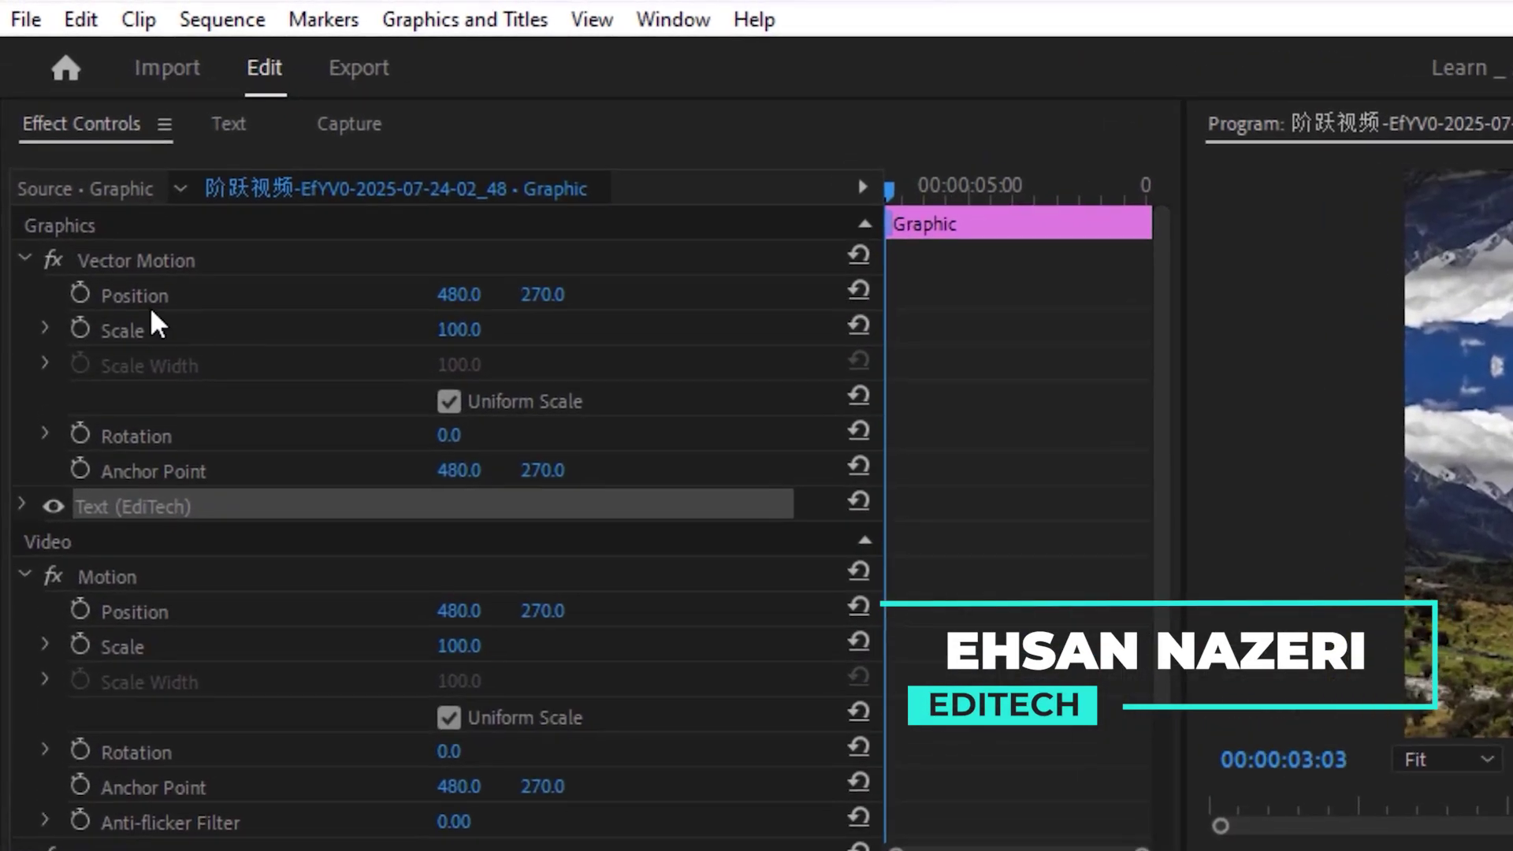
Keyframe the title's Position to slide from X about -199 off-left to 1189 off-right.
left_click(80, 293)
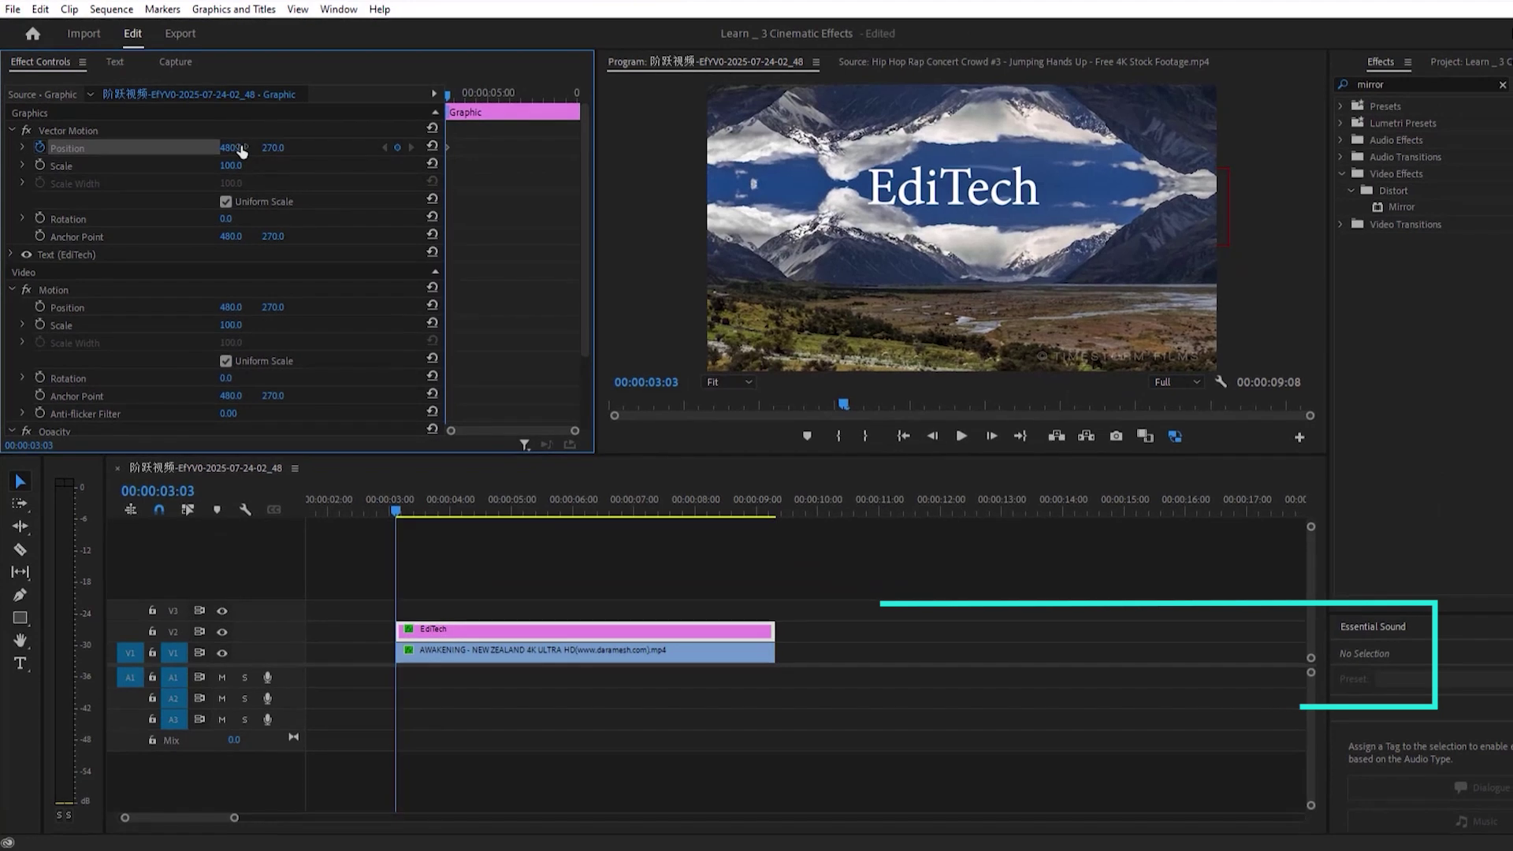
left_click_drag(326, 206, 119, 206)
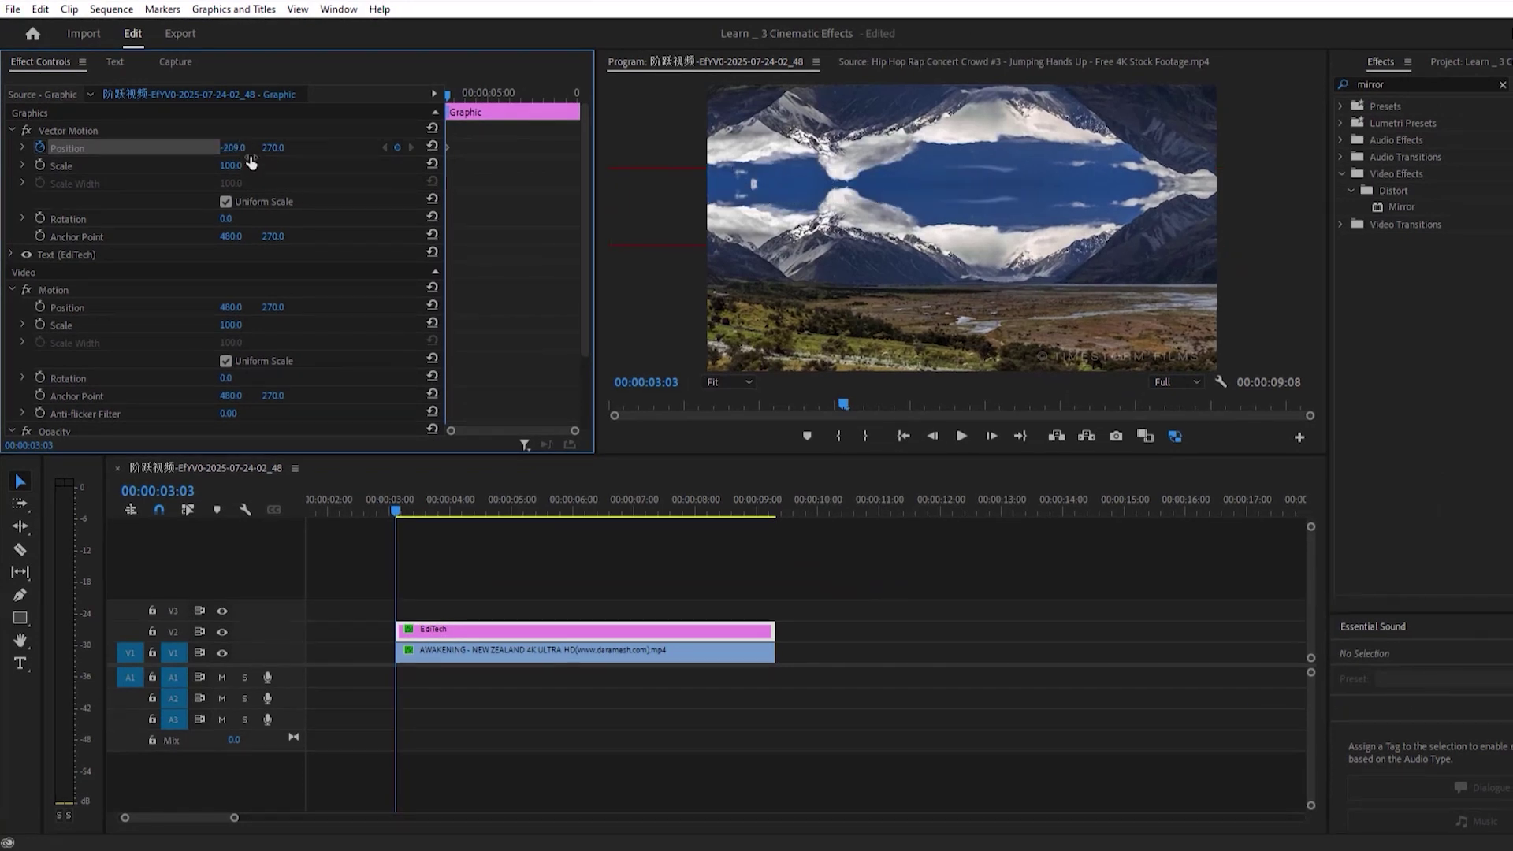
left_click_drag(447, 93, 573, 97)
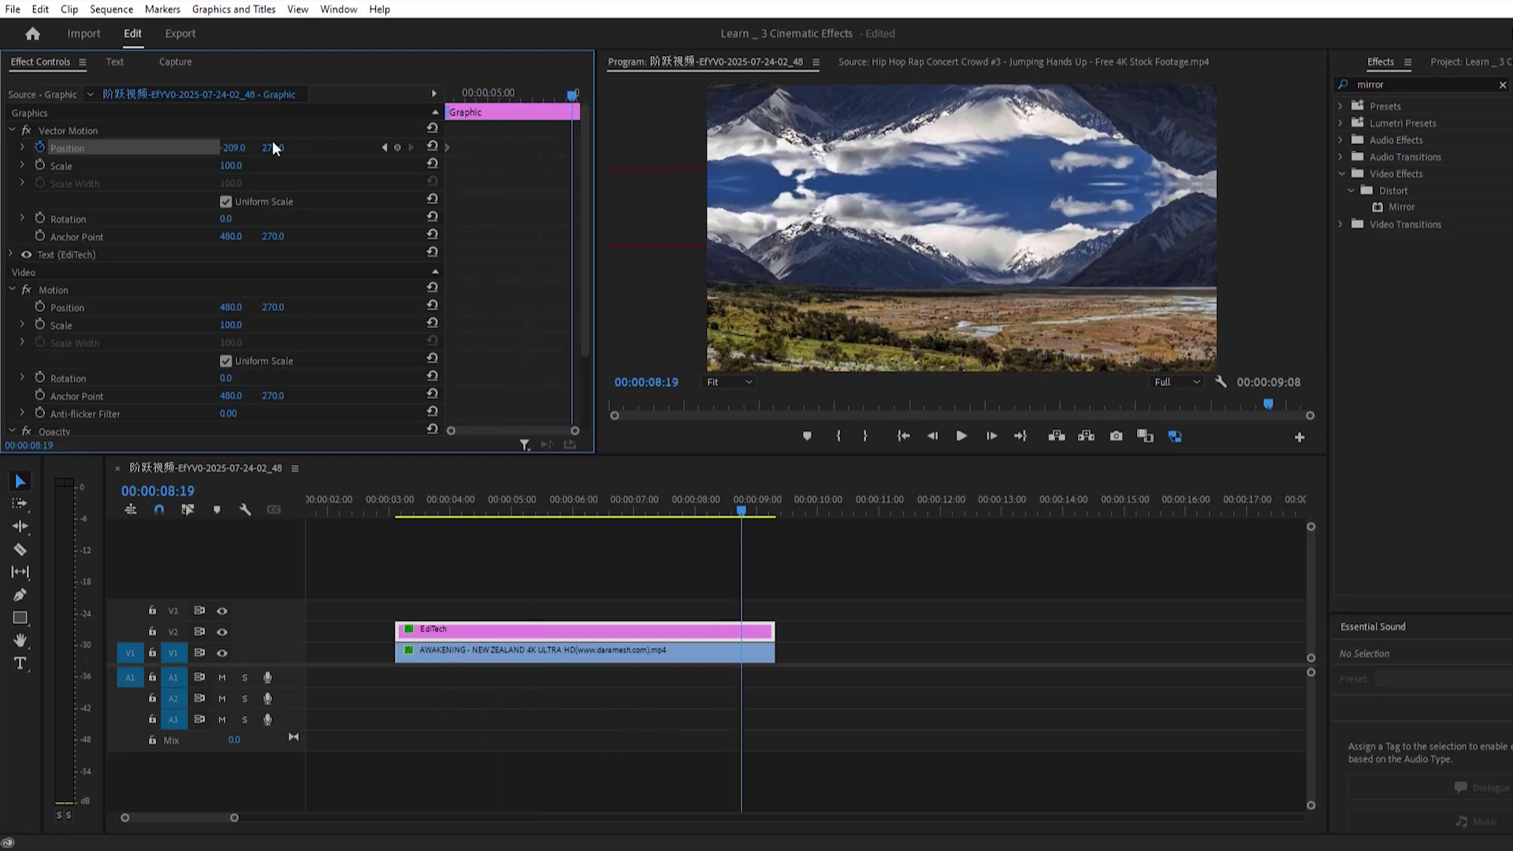
left_click_drag(233, 148, 378, 147)
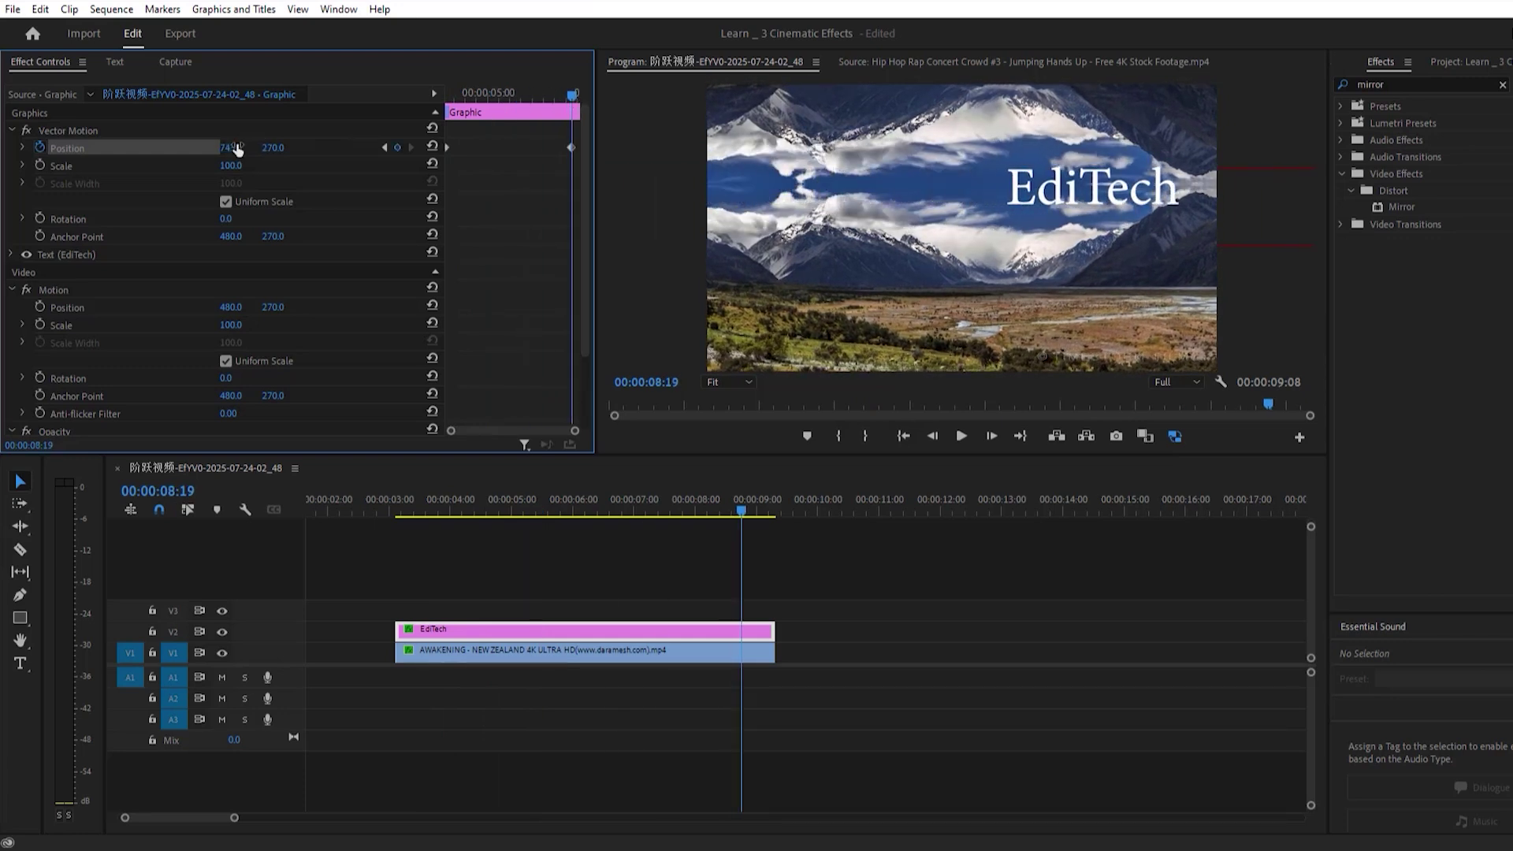
left_click_drag(227, 153, 292, 152)
left_click_drag(504, 500, 402, 511)
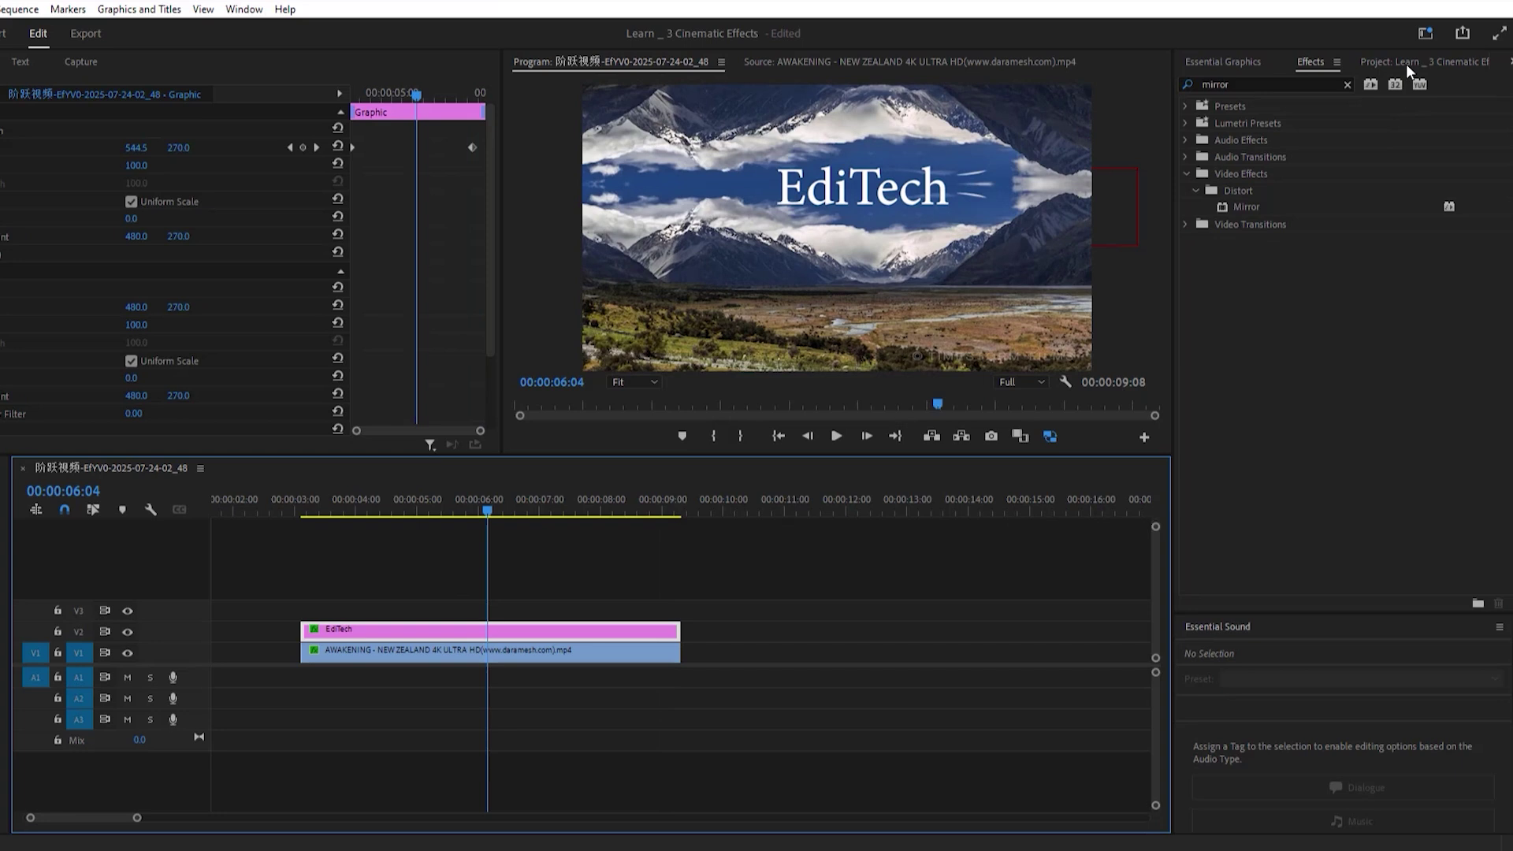
Create a 960×540 Color Matte in pure black (000000) and keep the default name Color Matte.
left_click(1406, 64)
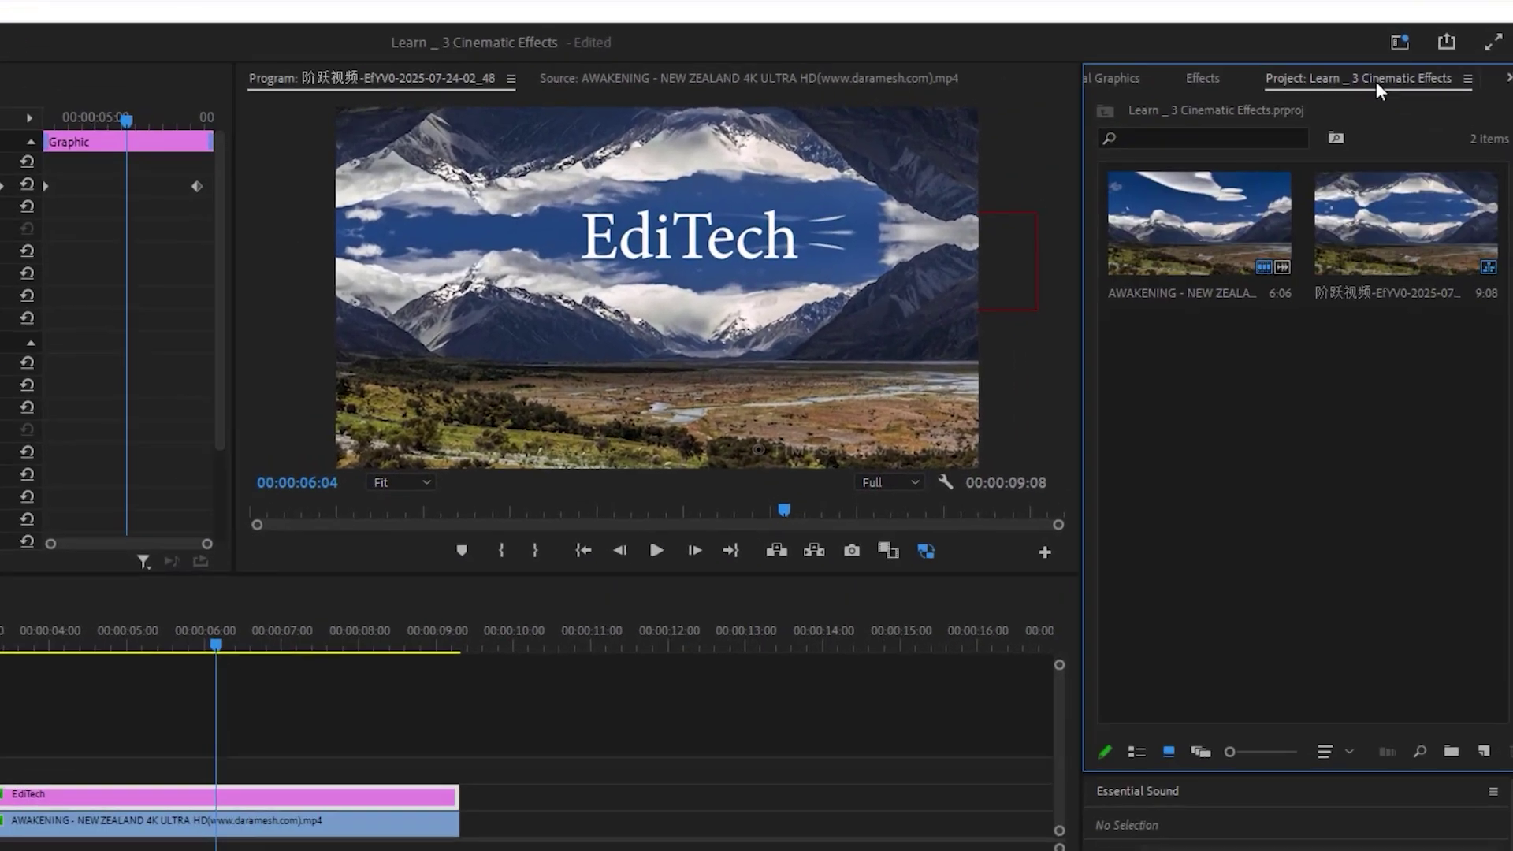
left_click(1481, 824)
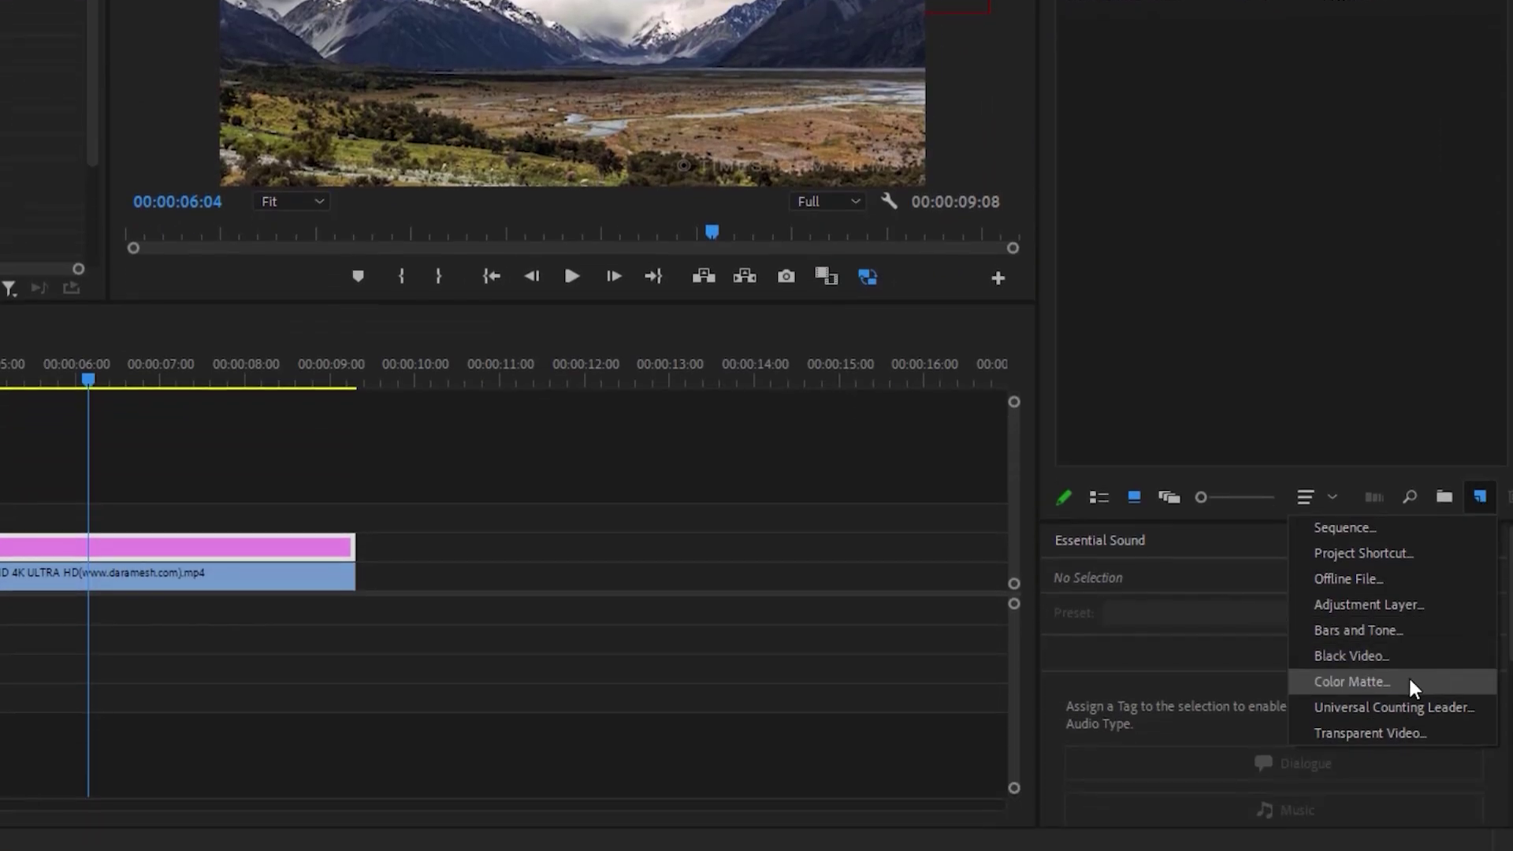
left_click(1369, 686)
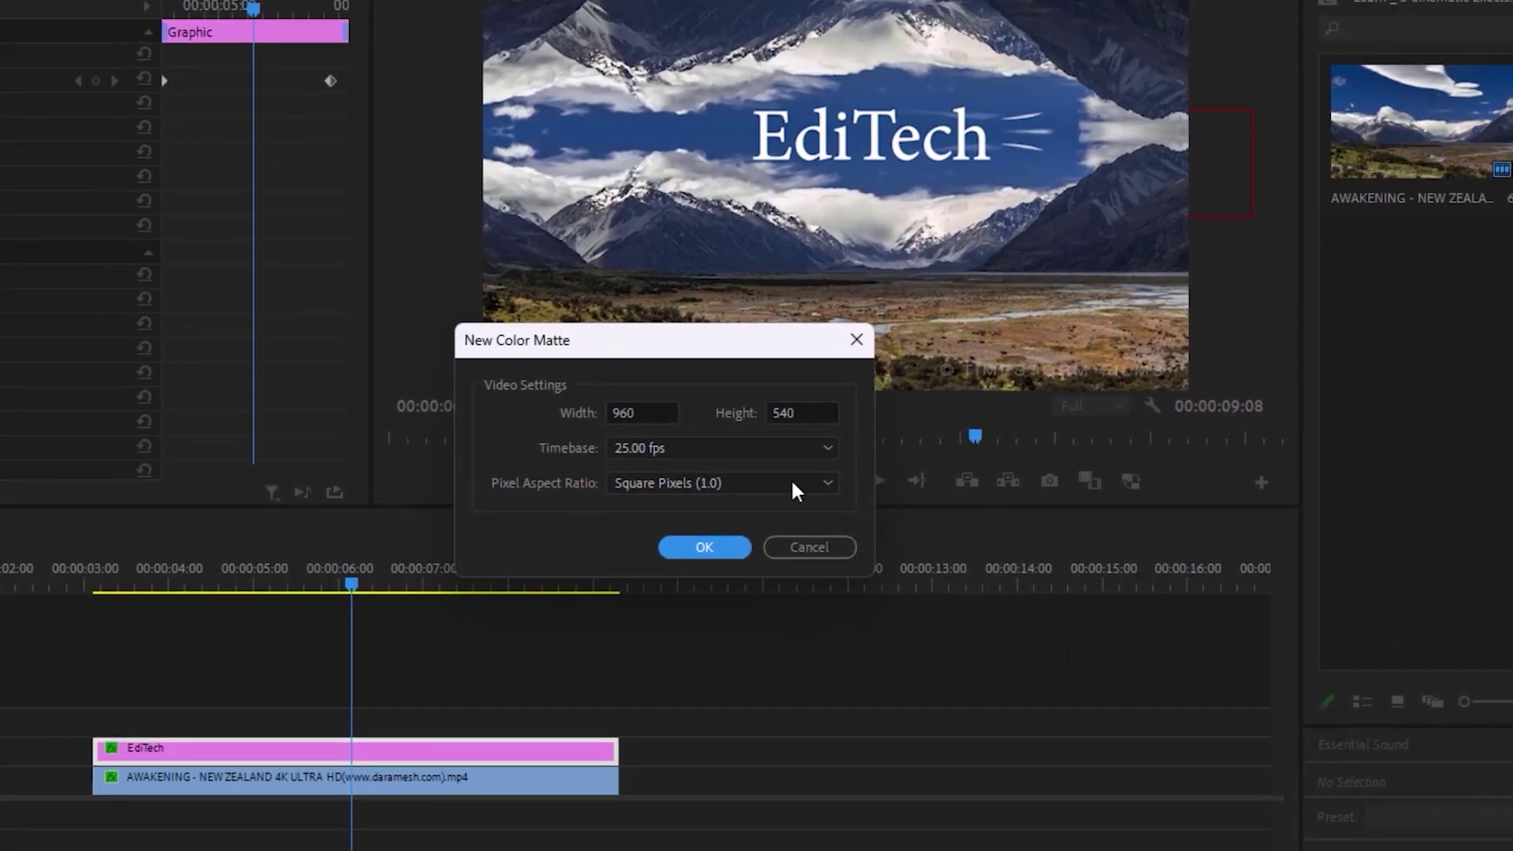
left_click(721, 547)
left_click(435, 383)
left_click_drag(432, 381, 379, 314)
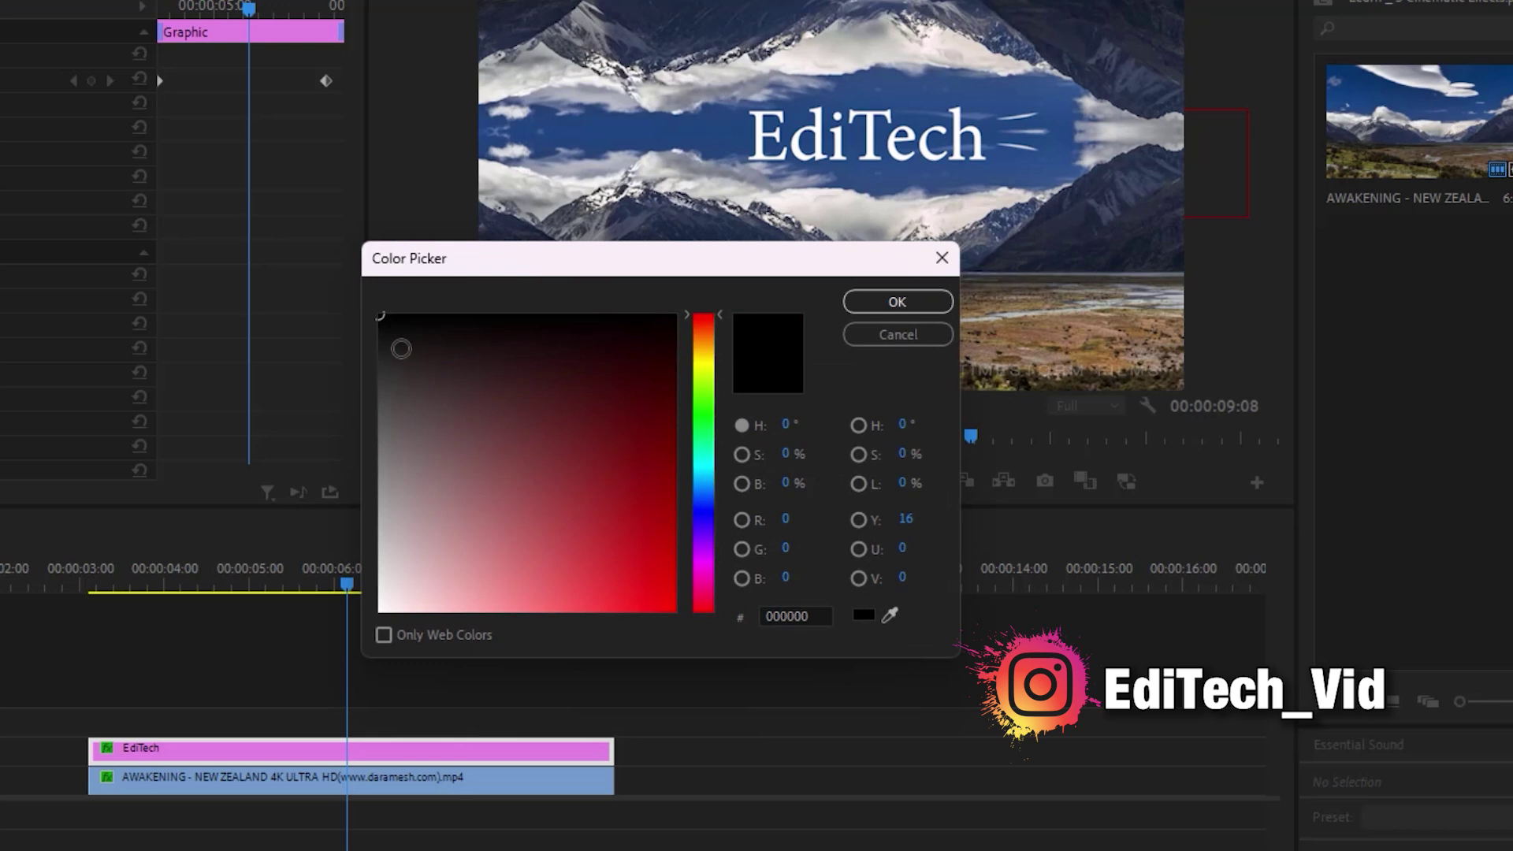
left_click(906, 307)
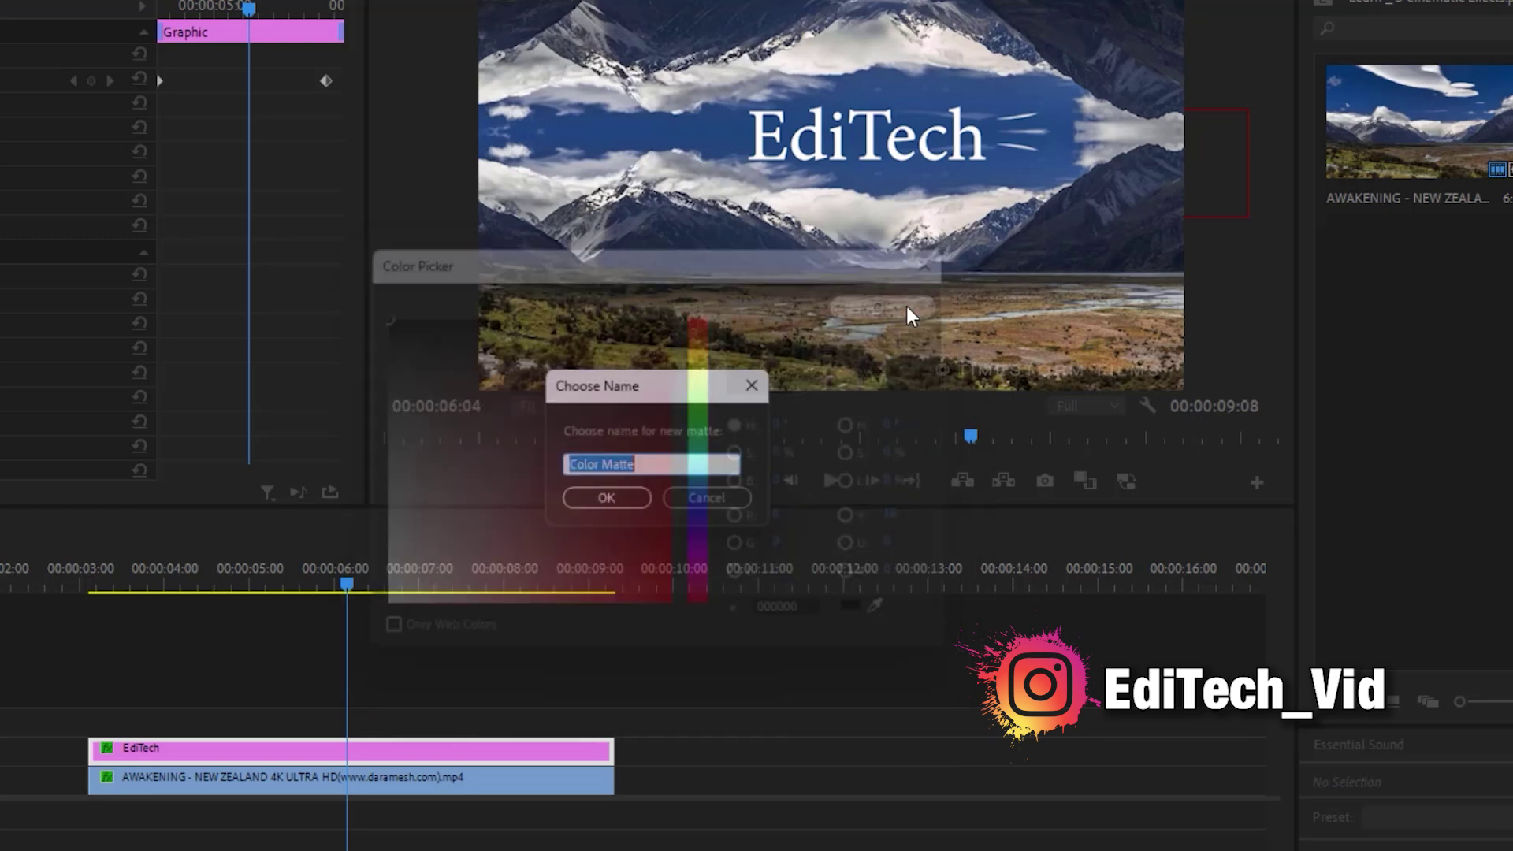
left_click(638, 503)
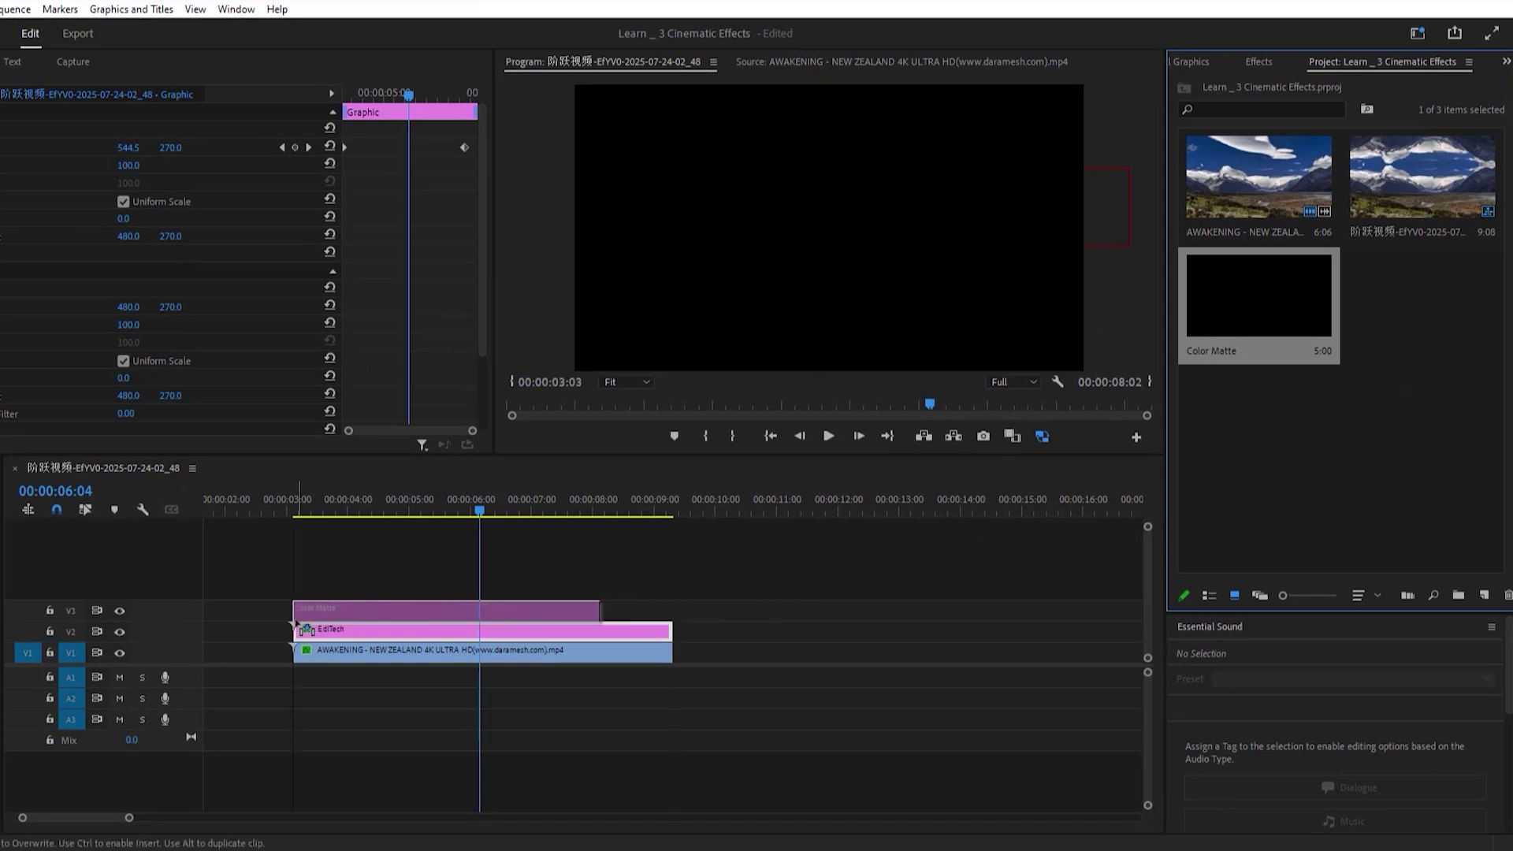
Place the Color Matte on V3 above the title and lengthen it to match the other clips.
left_click_drag(1083, 410, 300, 607)
left_click_drag(595, 605, 672, 607)
mouse_move(473, 508)
left_mouse_down()
mouse_move(518, 508)
mouse_move(430, 511)
left_mouse_up()
left_click(466, 611)
Apply the Crop effect to the matte and set Crop Top to 90%, leaving a bottom bar.
left_click(591, 556)
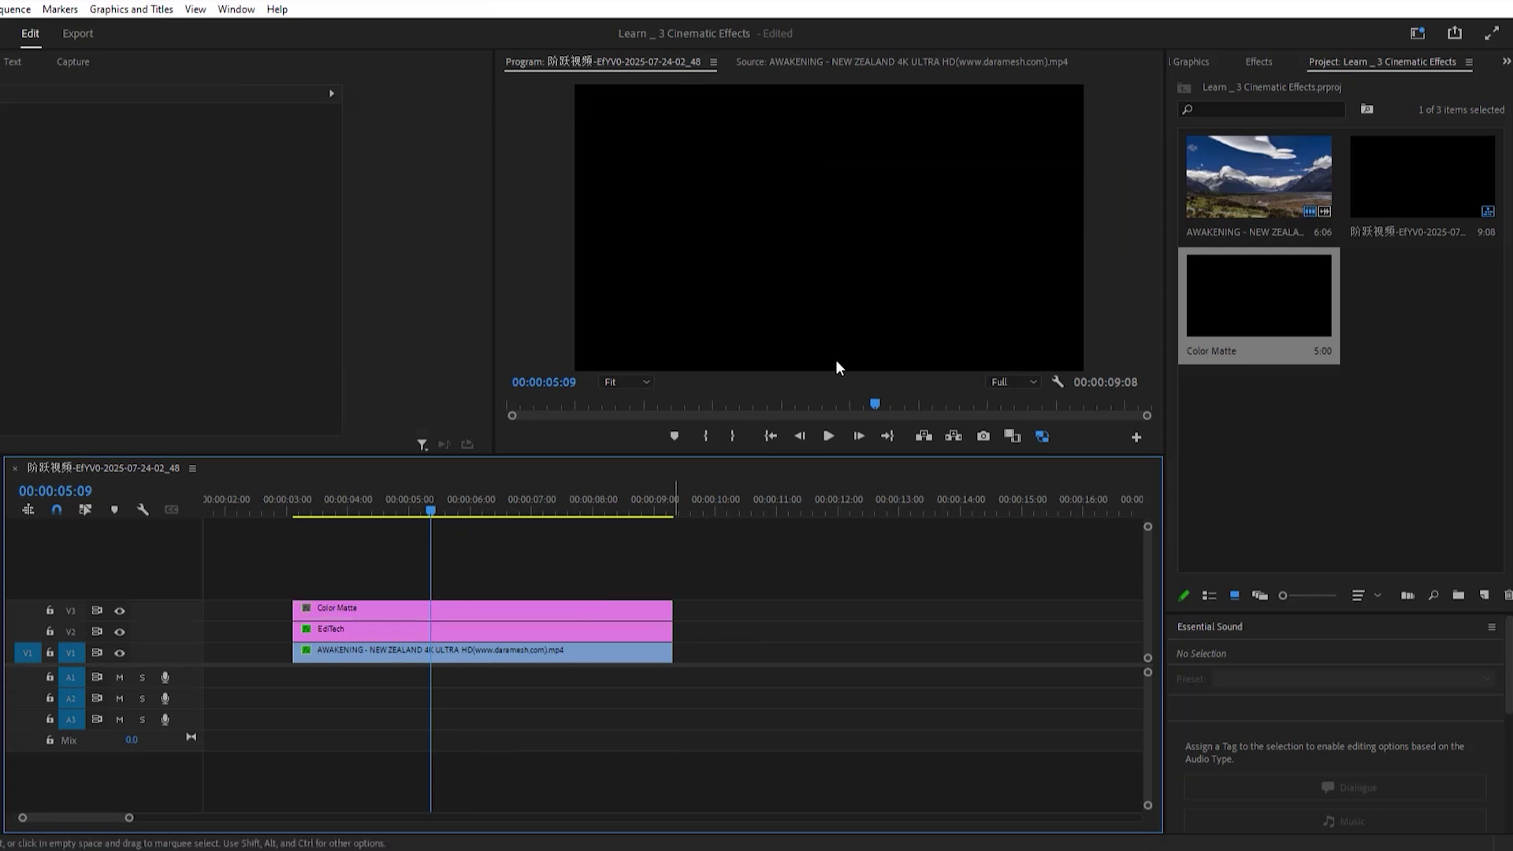
left_click(1258, 61)
double_click(1250, 82)
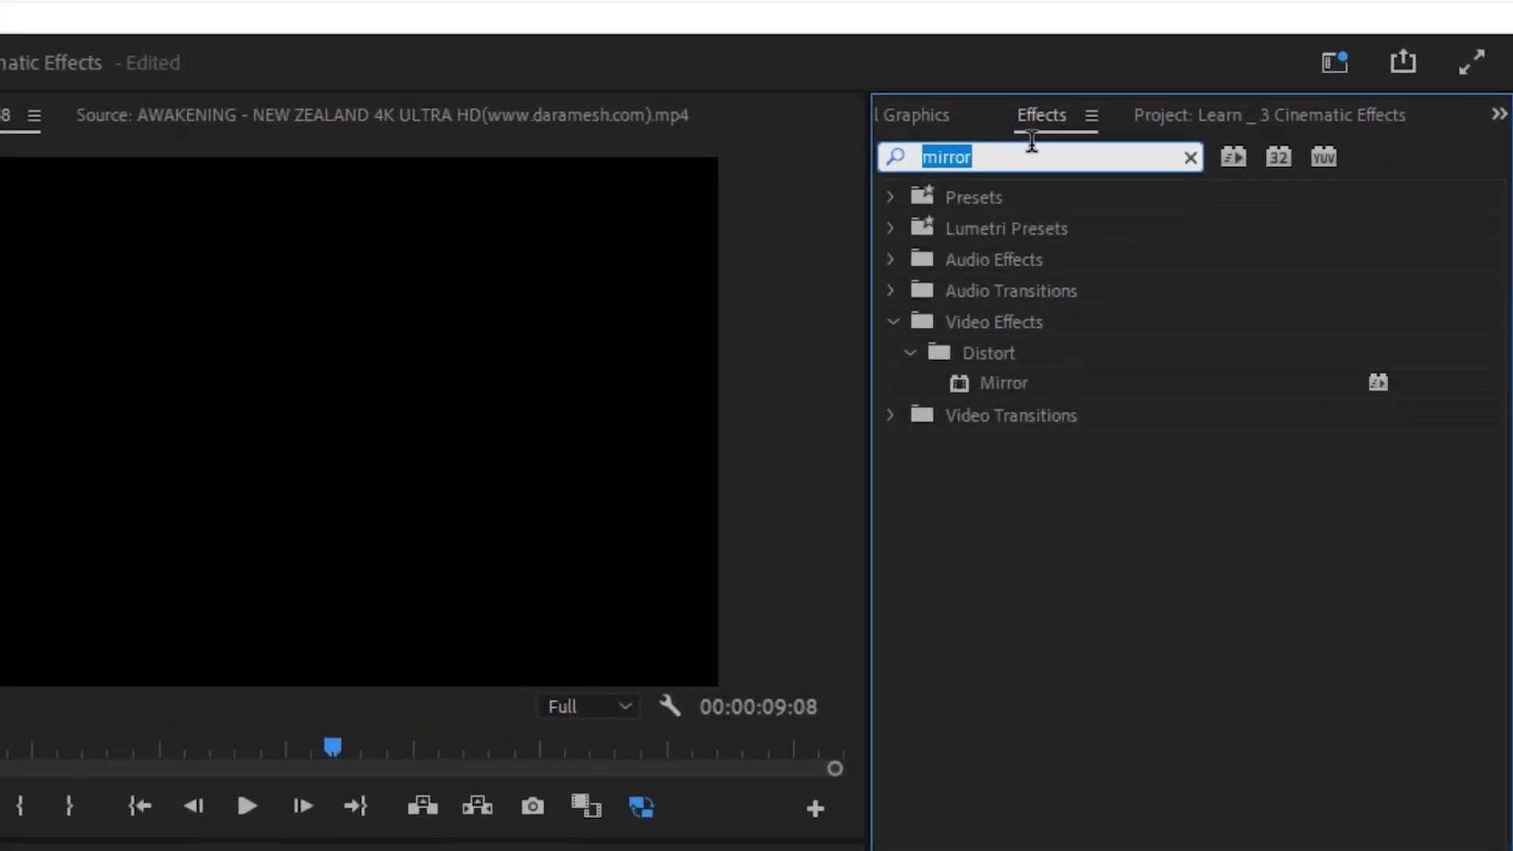
type("crop")
left_click_drag(1025, 383, 495, 615)
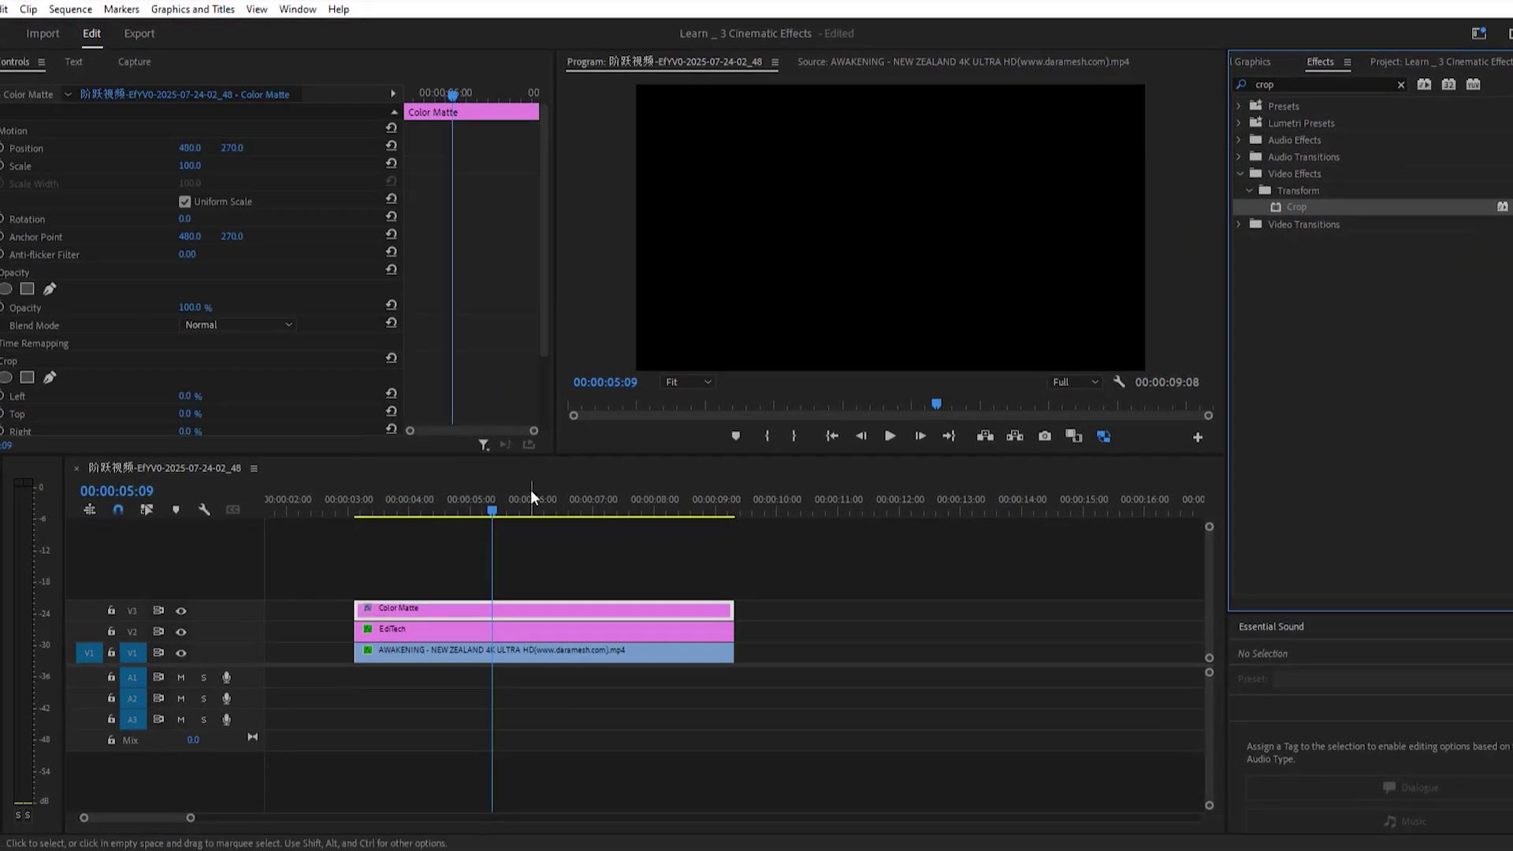
scroll(206, 329, "down", 2)
left_click_drag(207, 330, 222, 329)
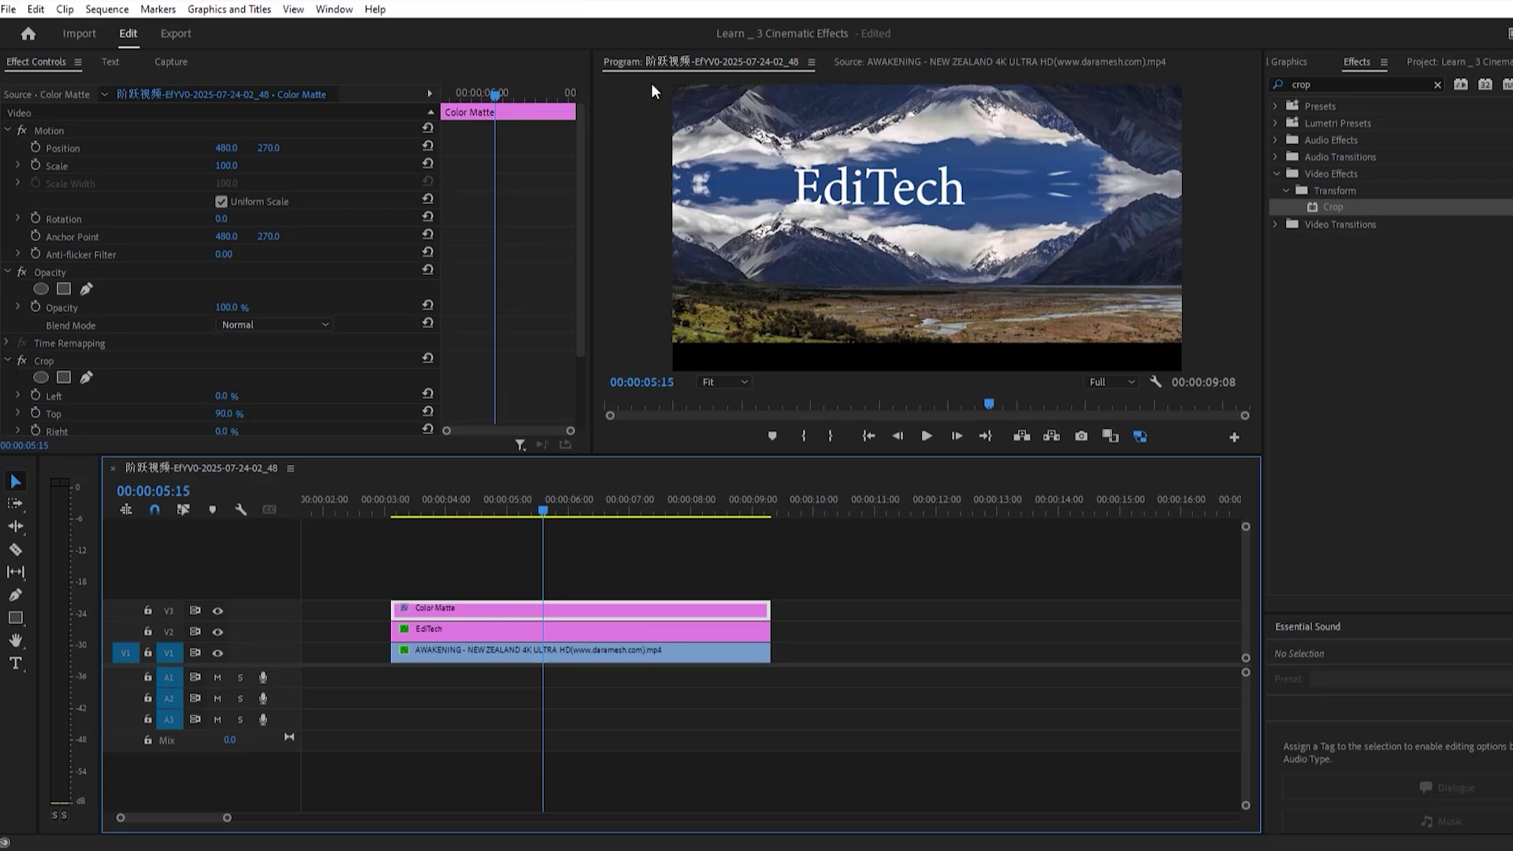
left_click(517, 556)
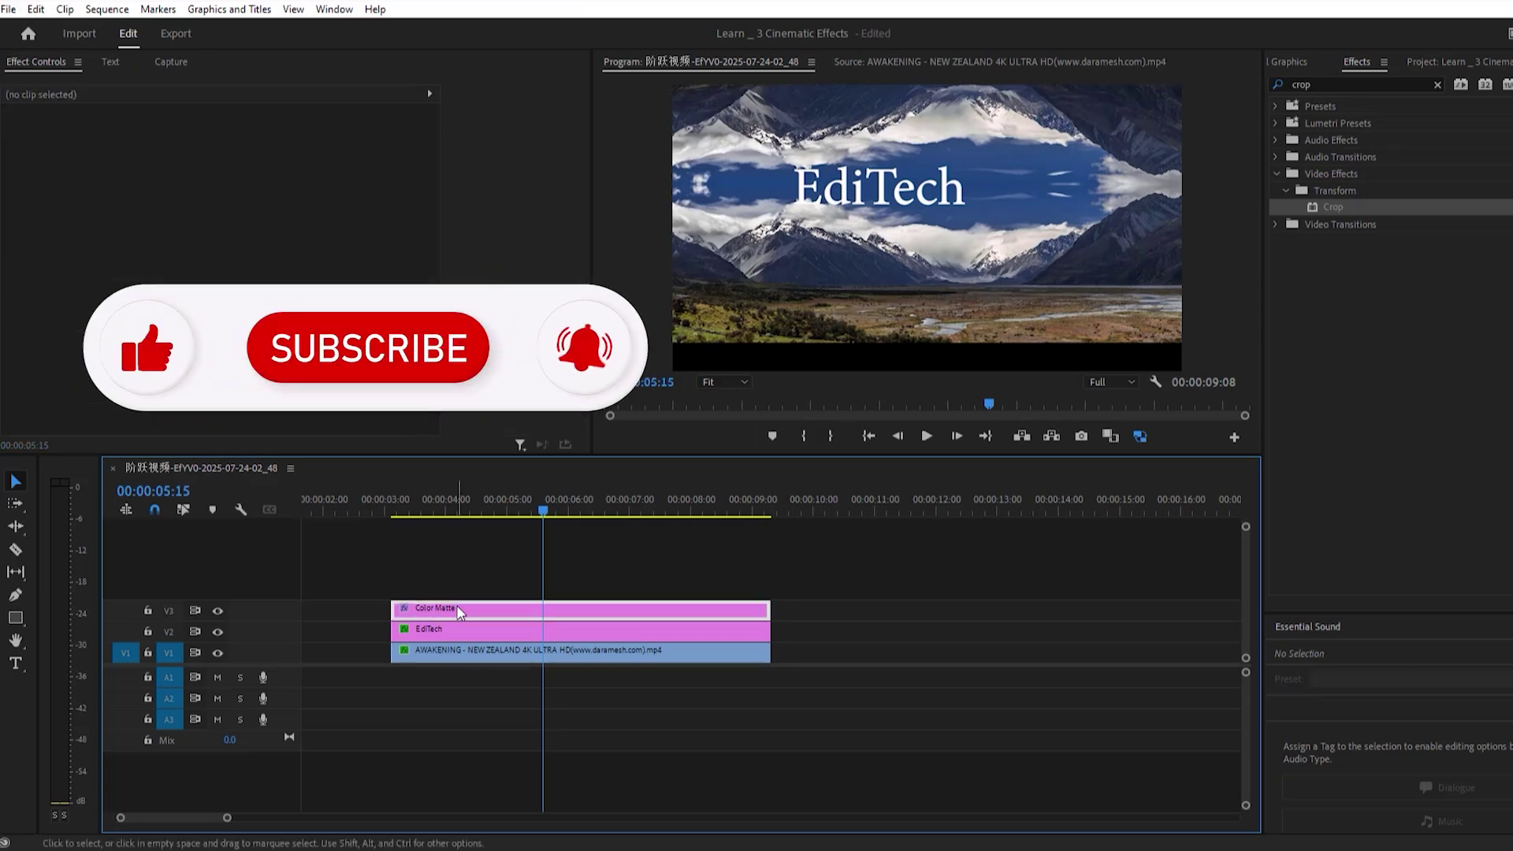
Duplicate the matte onto V4, set Crop Top to 0% and Crop Bottom to 90%, and play back the letterbox.
left_click_drag(461, 608, 465, 588)
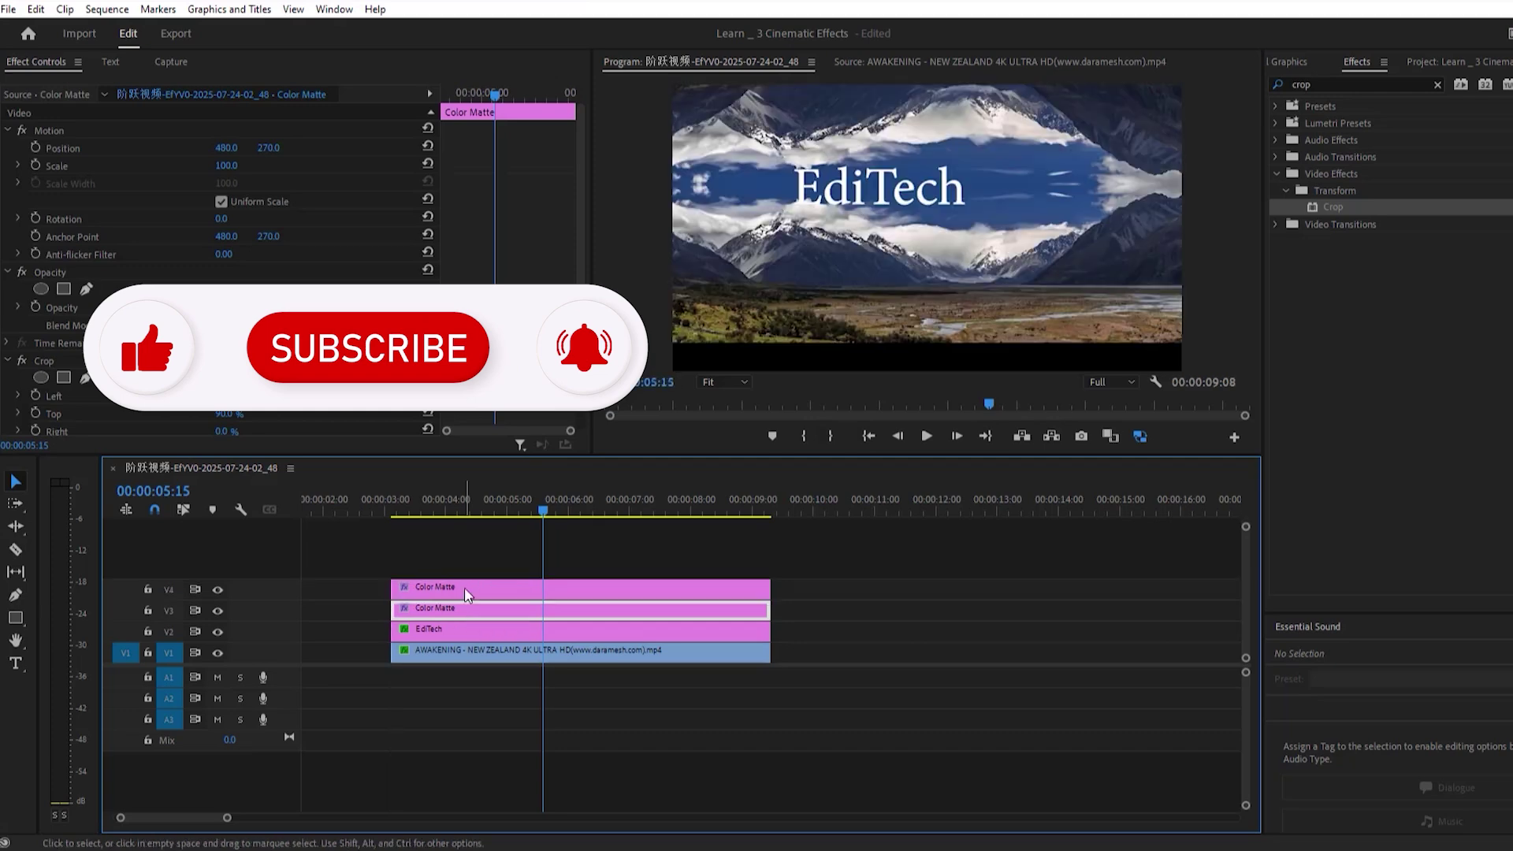
left_click(460, 508)
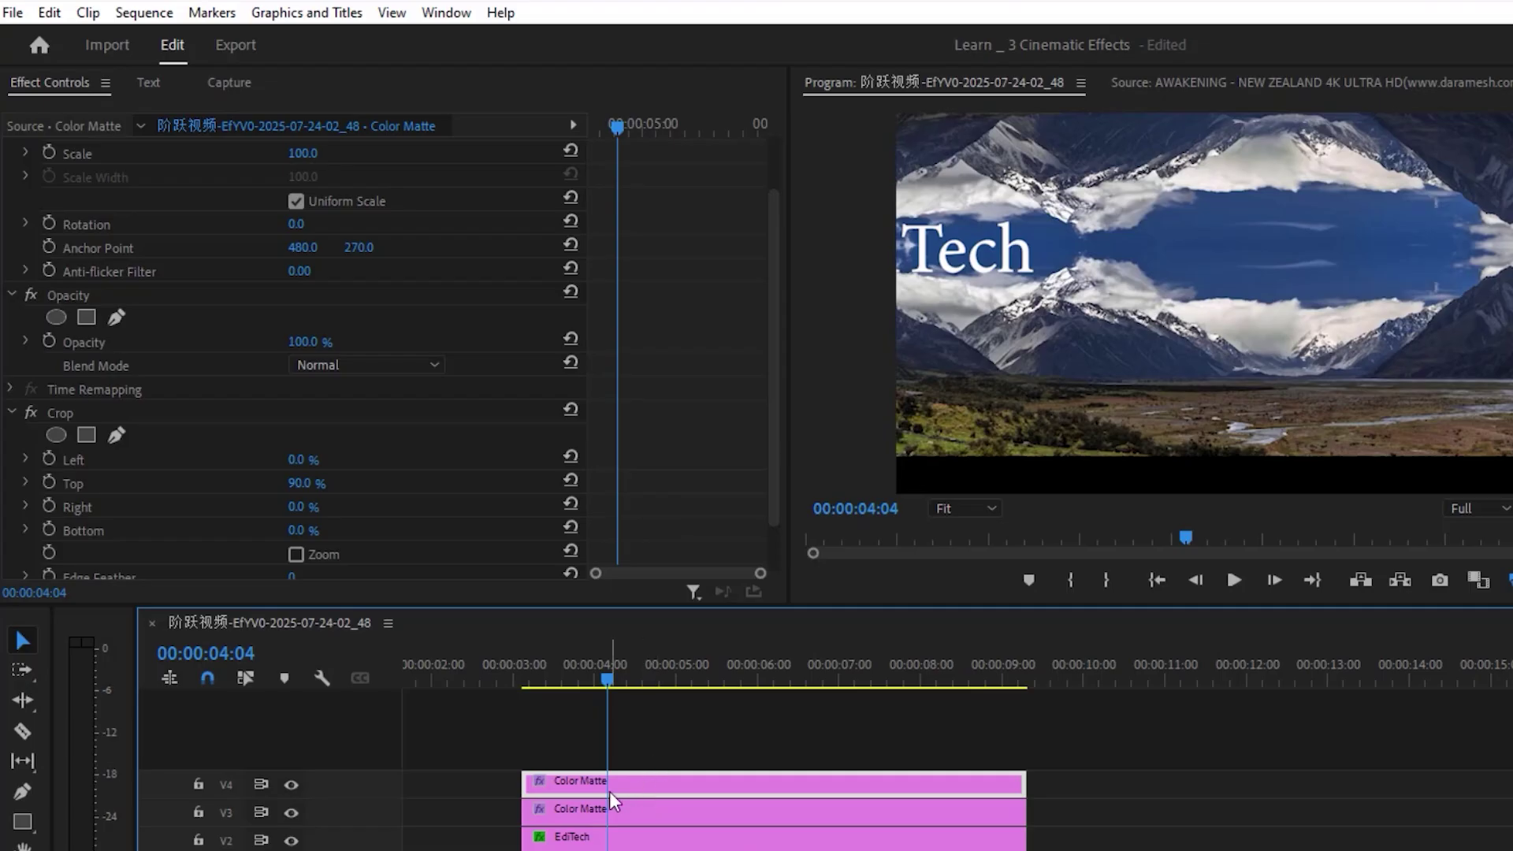
left_click(72, 419)
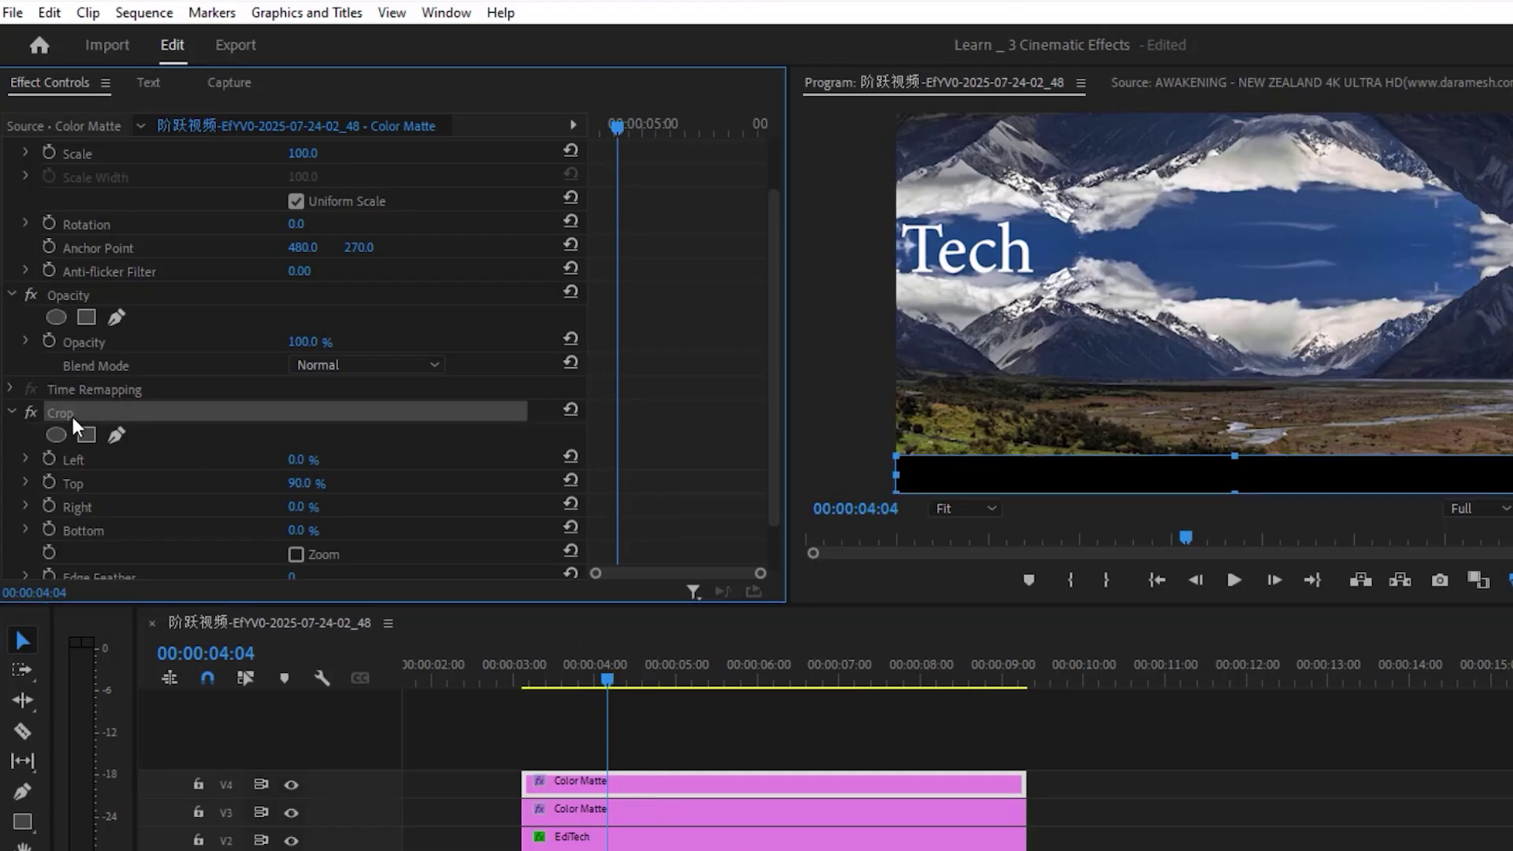
left_click(297, 485)
type("0")
key("Return")
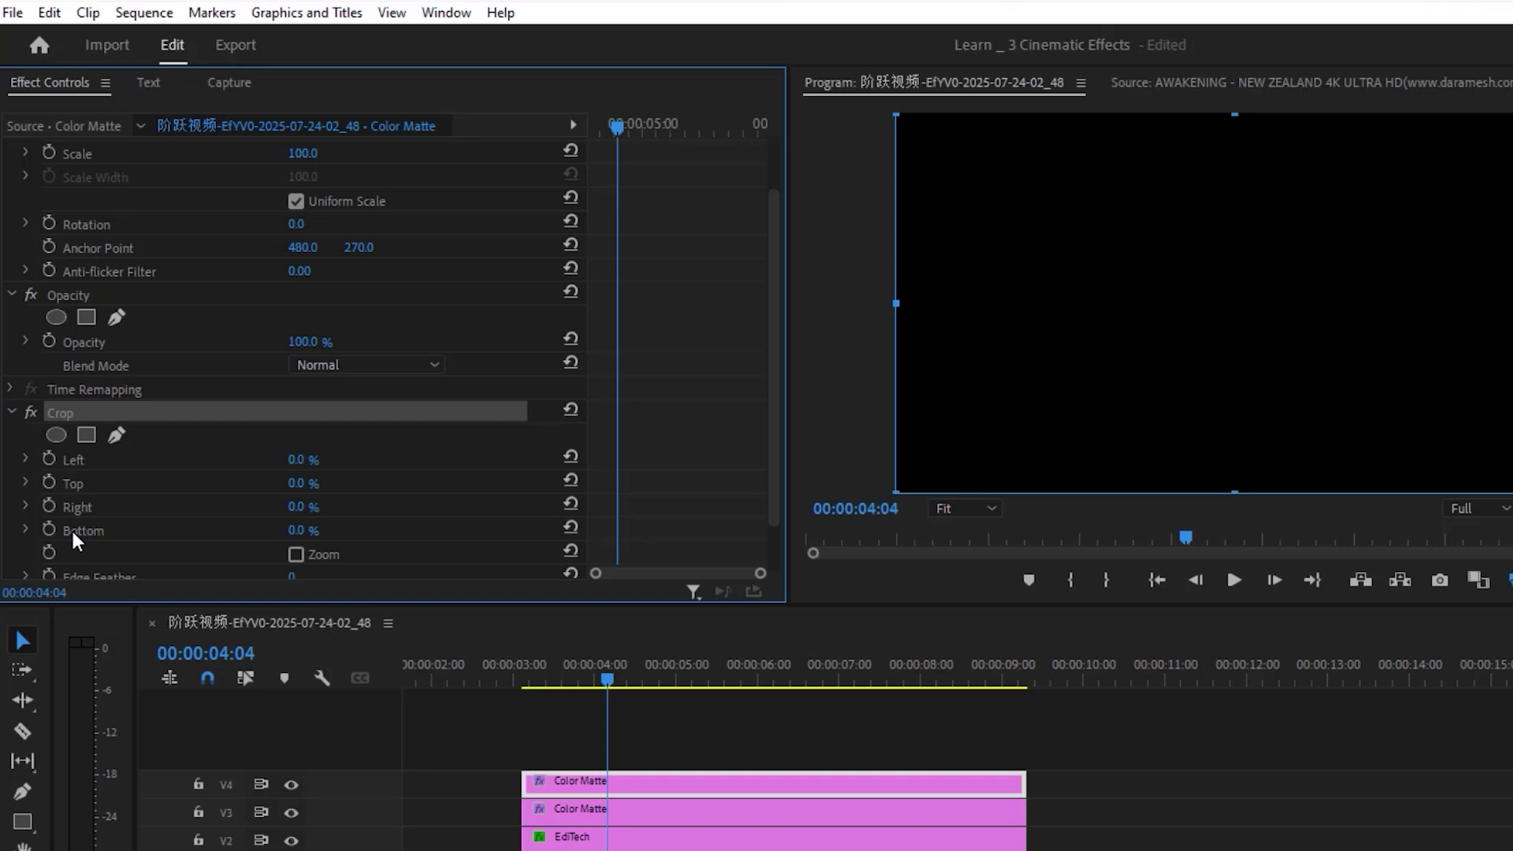
type("90")
key("Return")
left_click_drag(629, 679, 519, 675)
key("space")
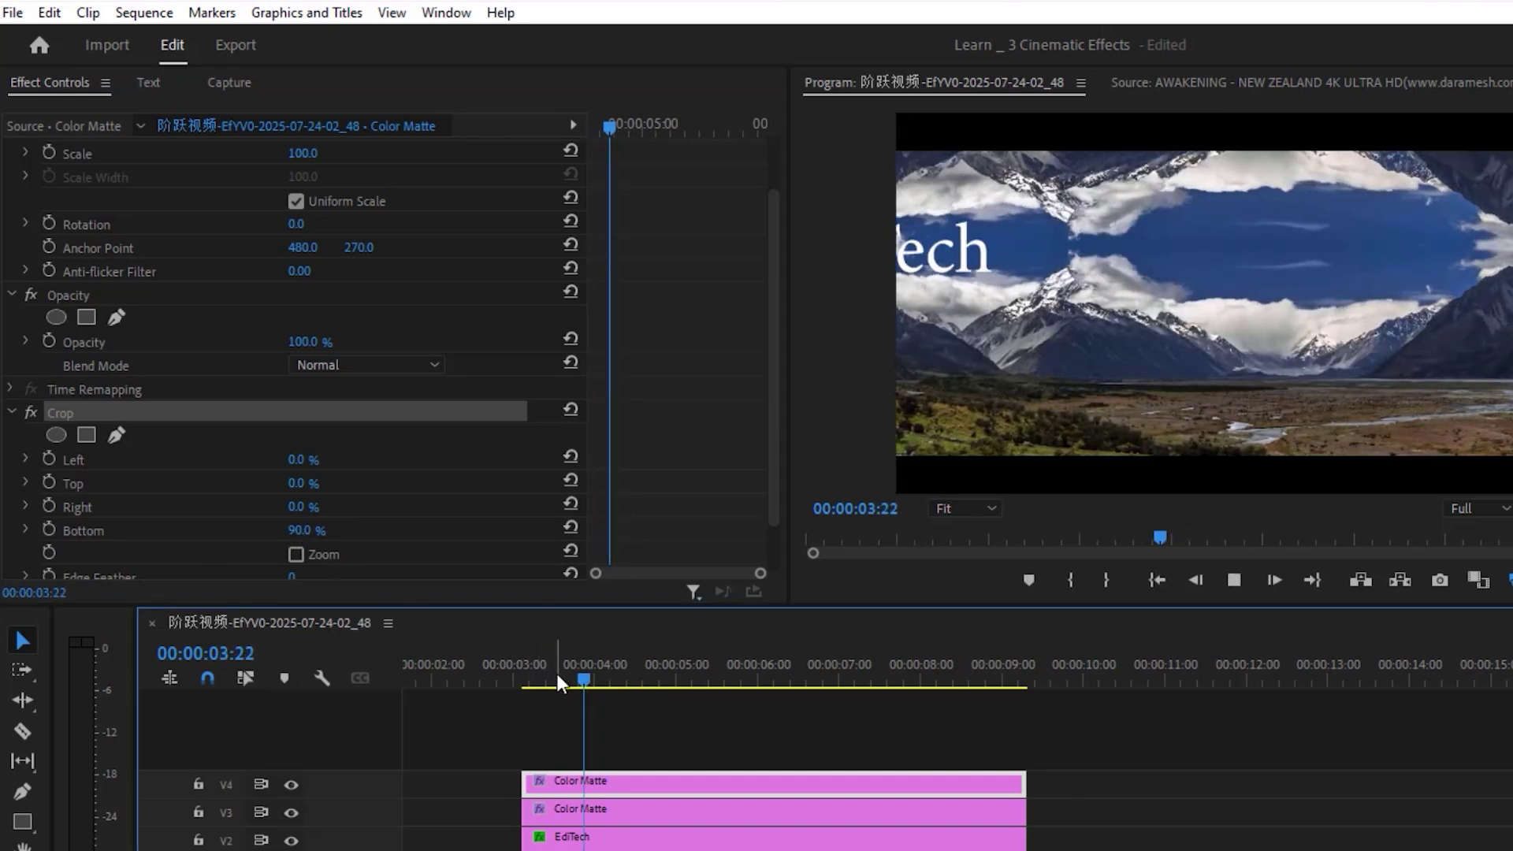